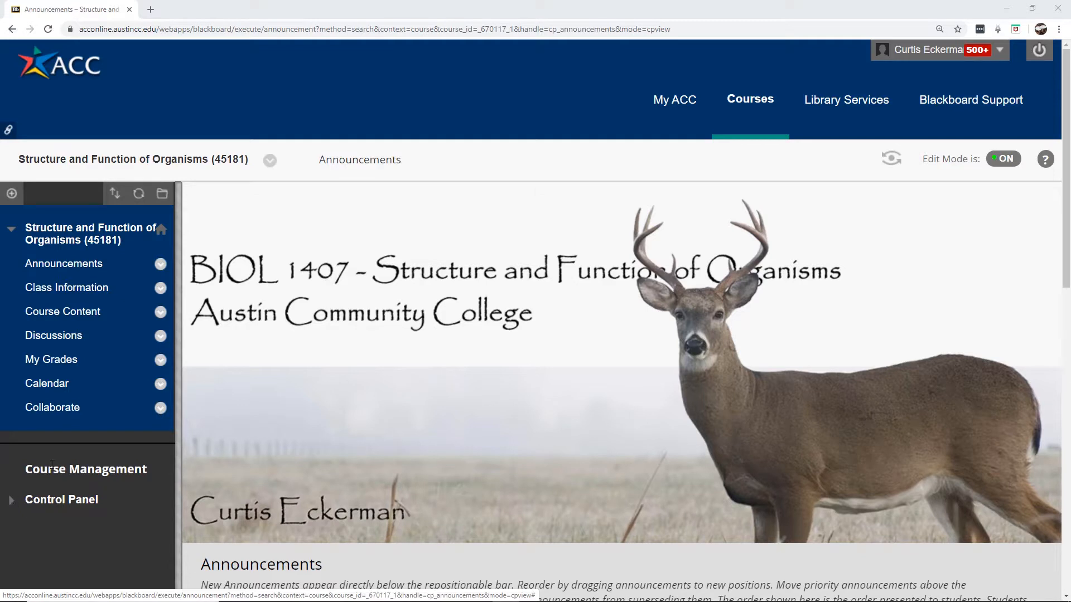
Expand Course Tools in the Control Panel and go to Tests, Surveys, and Pools
{"action": "left_click", "coordinate": [13, 503]}
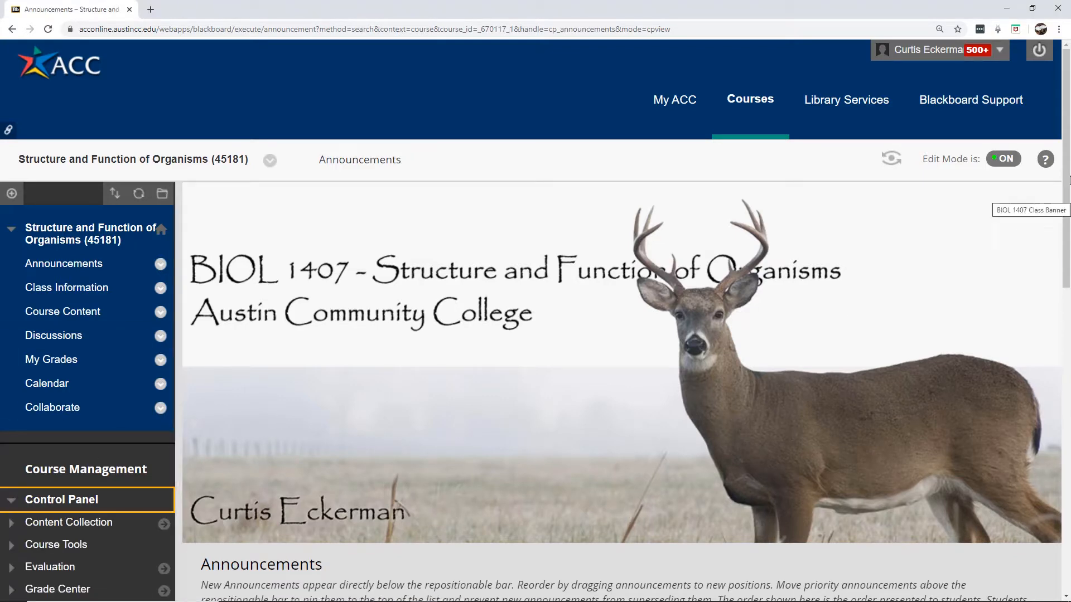
{"action": "left_click_drag", "start_coordinate": [1067, 164], "coordinate": [1067, 292]}
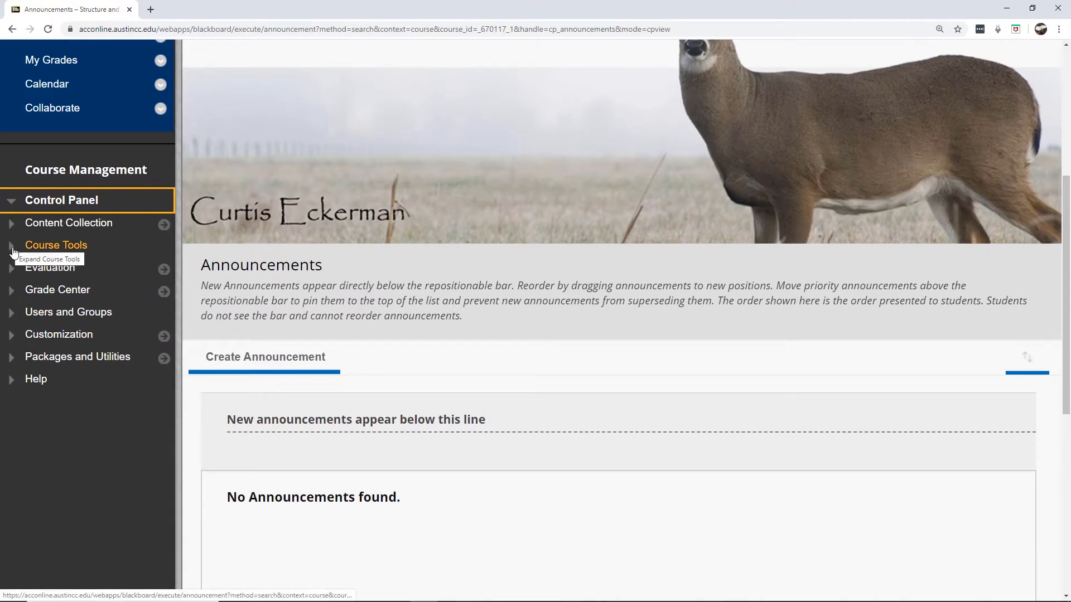
{"action": "left_click", "coordinate": [14, 252]}
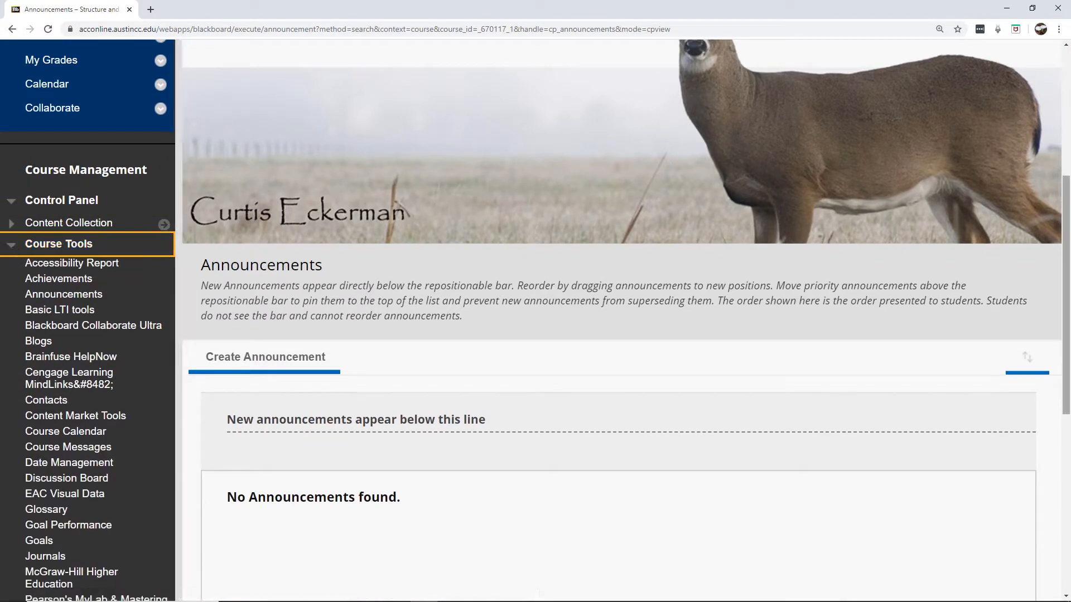
{"action": "left_click_drag", "start_coordinate": [1067, 207], "coordinate": [1066, 303]}
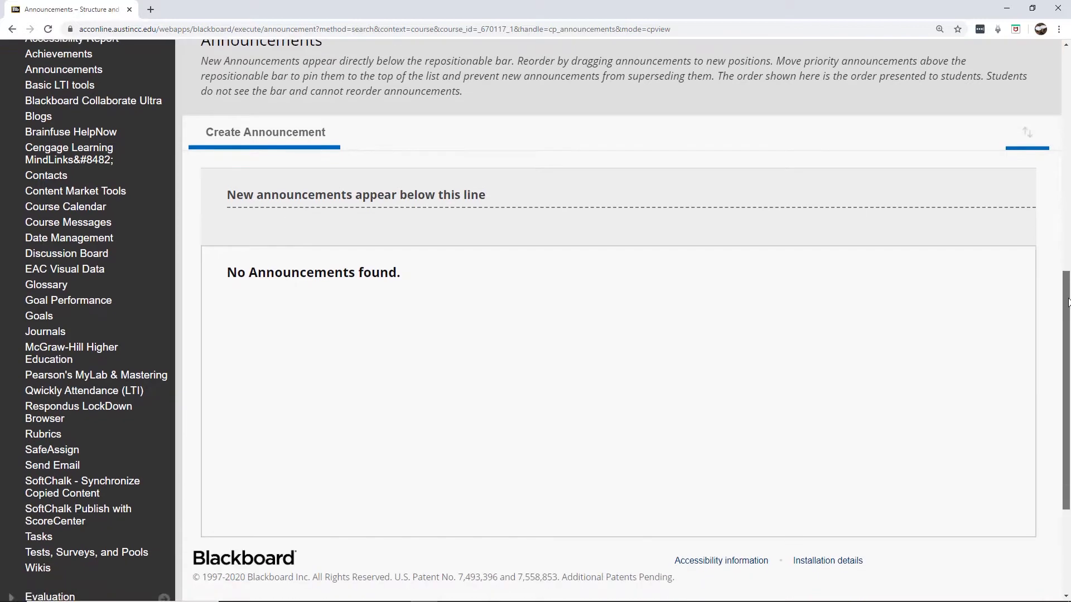
{"action": "left_click", "coordinate": [83, 554]}
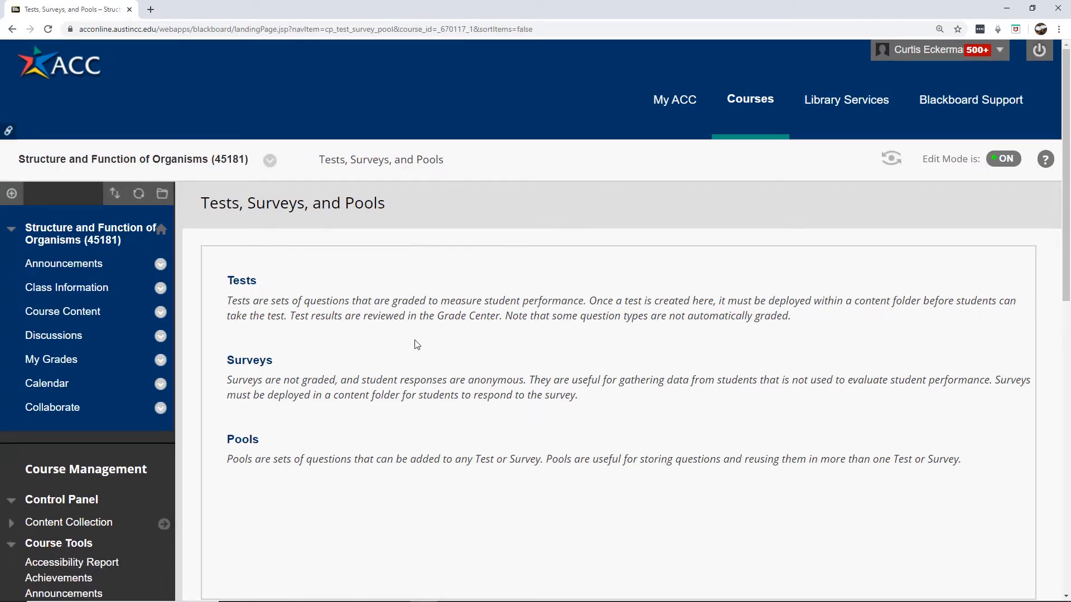
Open the course's Pools page
{"action": "left_click", "coordinate": [241, 444]}
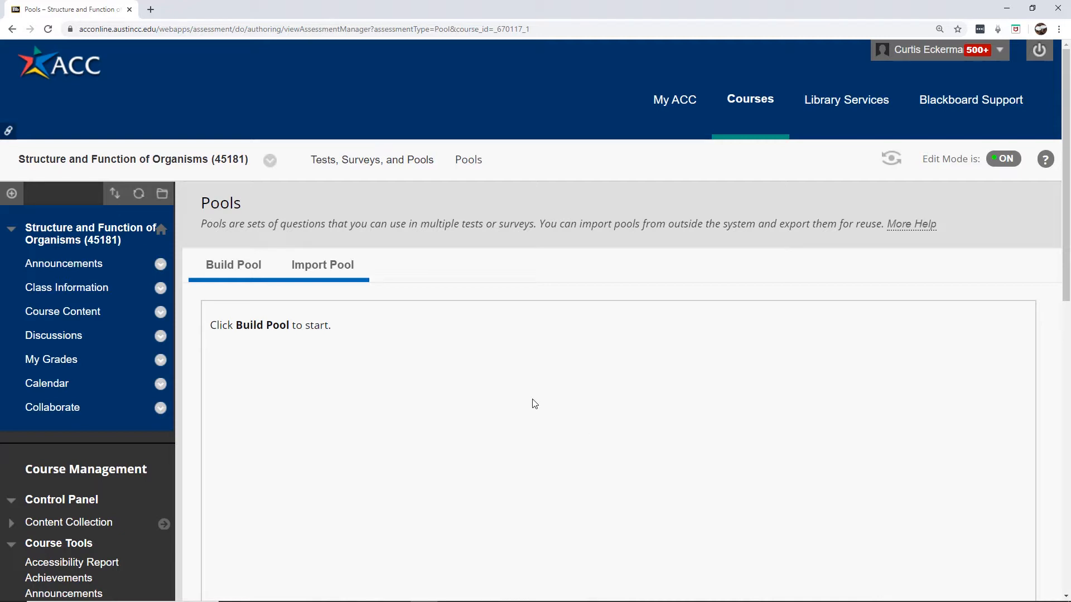
Build a new question pool named 'Module 4 Exam Pool' and submit it
{"action": "left_click", "coordinate": [244, 276]}
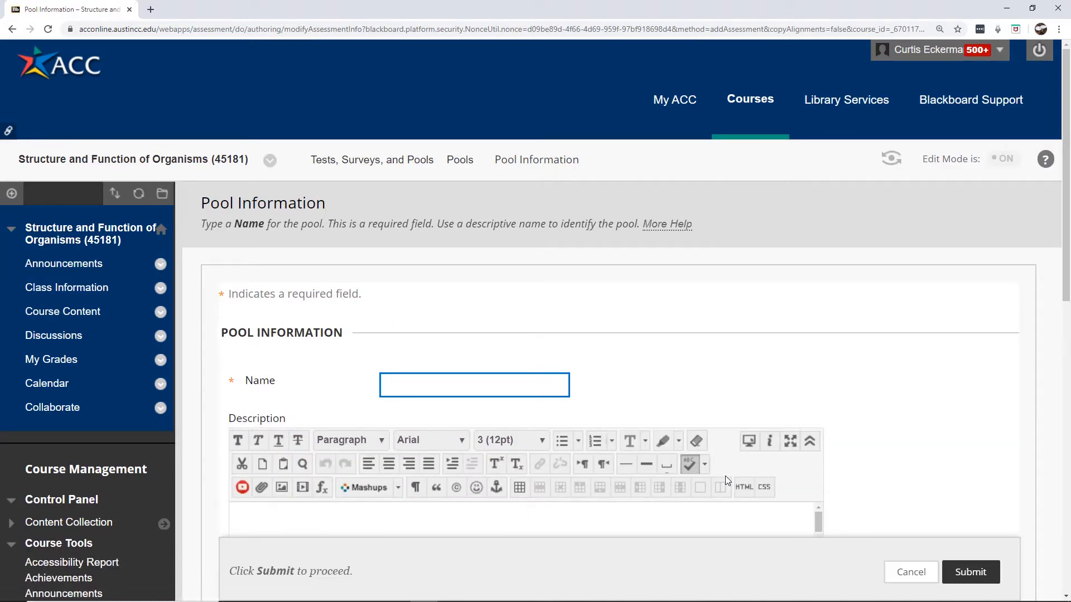
{"action": "type", "text": "Module 4 Exam Pool"}
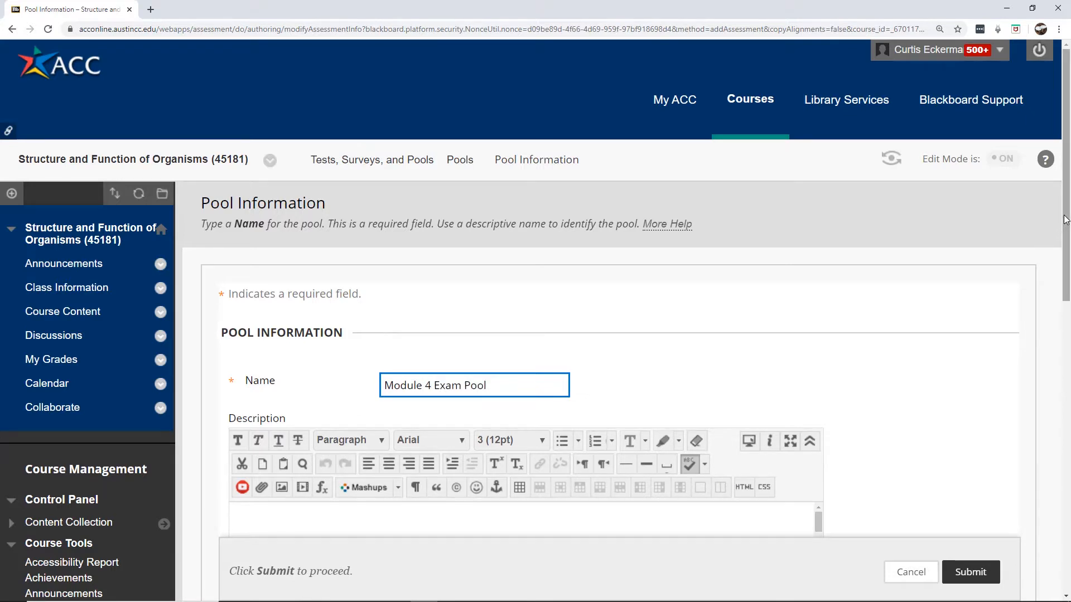
{"action": "left_click_drag", "start_coordinate": [1065, 216], "coordinate": [1063, 304]}
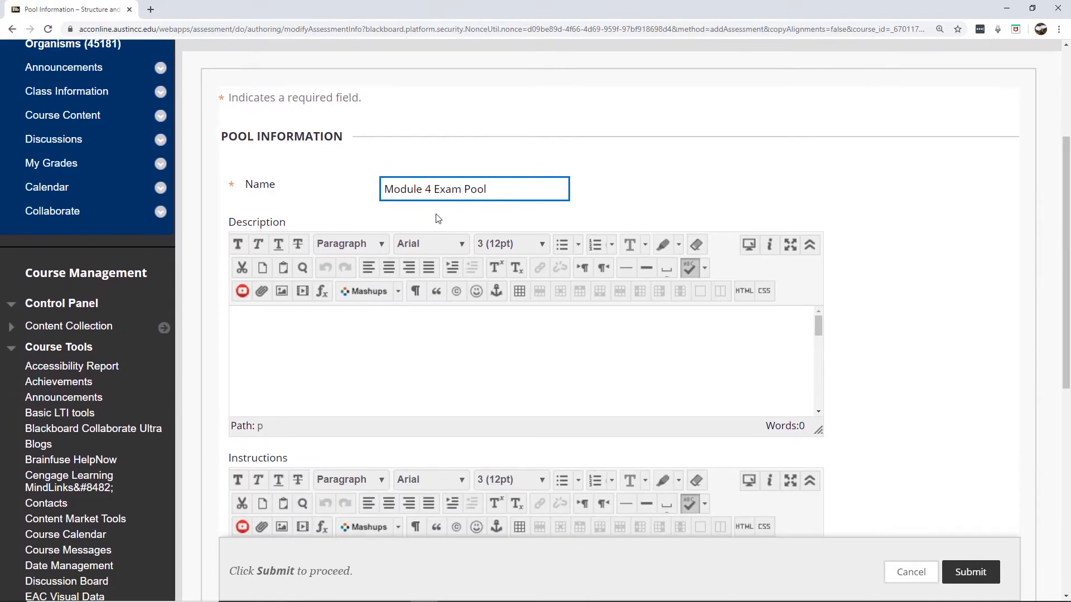
{"action": "left_click", "coordinate": [495, 197]}
{"action": "left_click", "coordinate": [680, 362]}
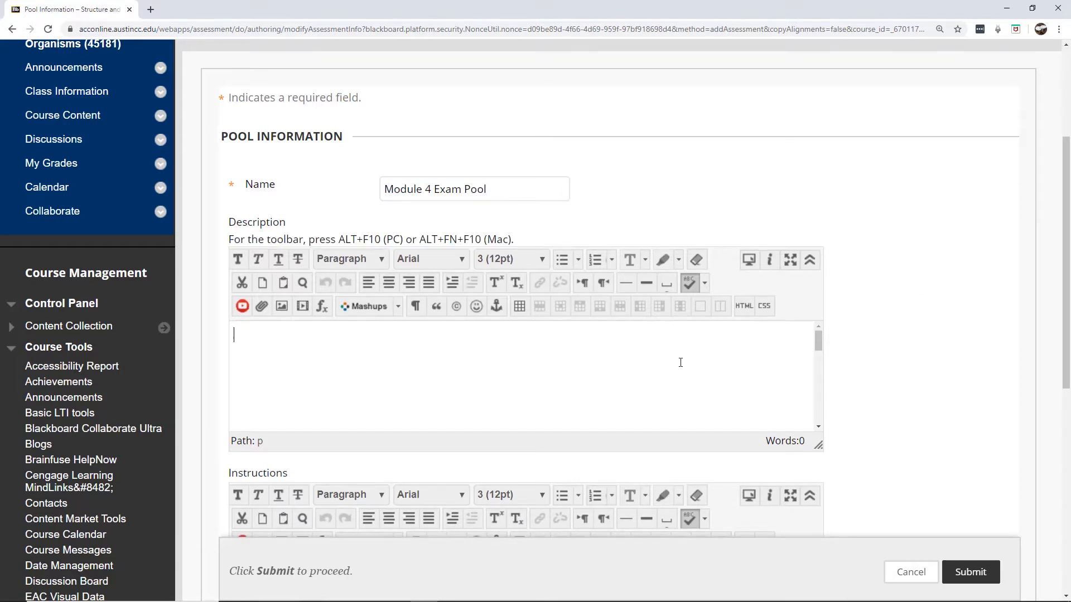
{"action": "left_click_drag", "start_coordinate": [1068, 290], "coordinate": [1068, 339]}
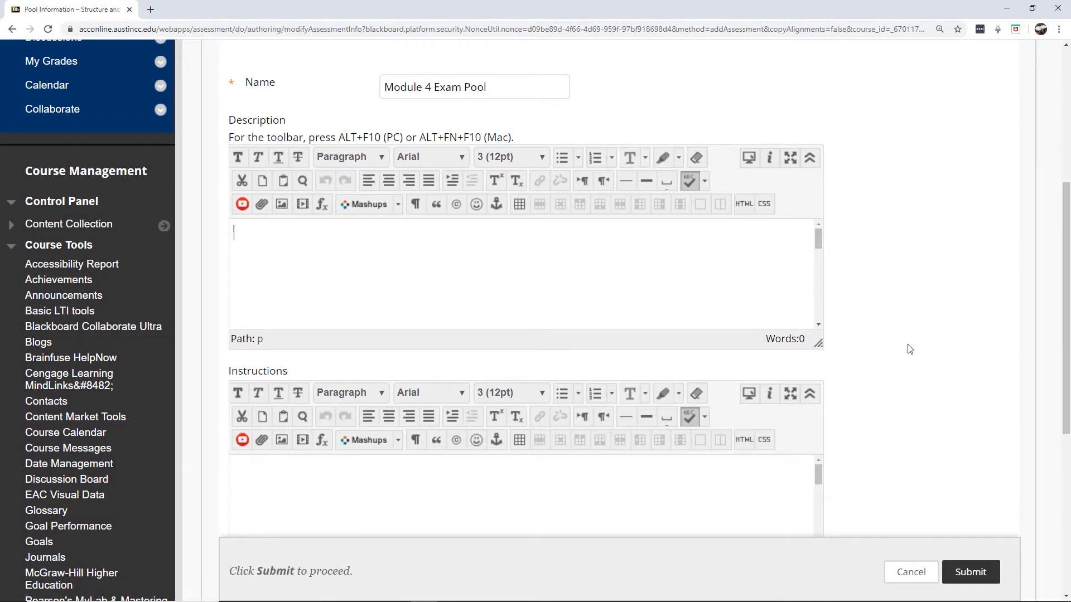
{"action": "left_click", "coordinate": [969, 572]}
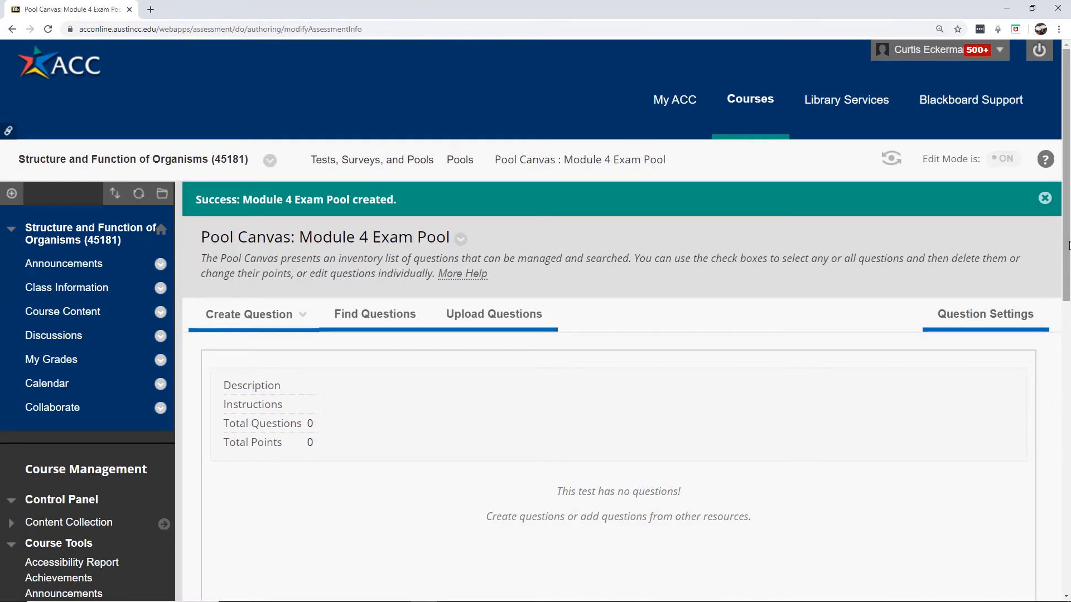
Start a new Multiple Choice question from Create Question and place the cursor in its question text
{"action": "left_click_drag", "start_coordinate": [1068, 246], "coordinate": [1069, 294]}
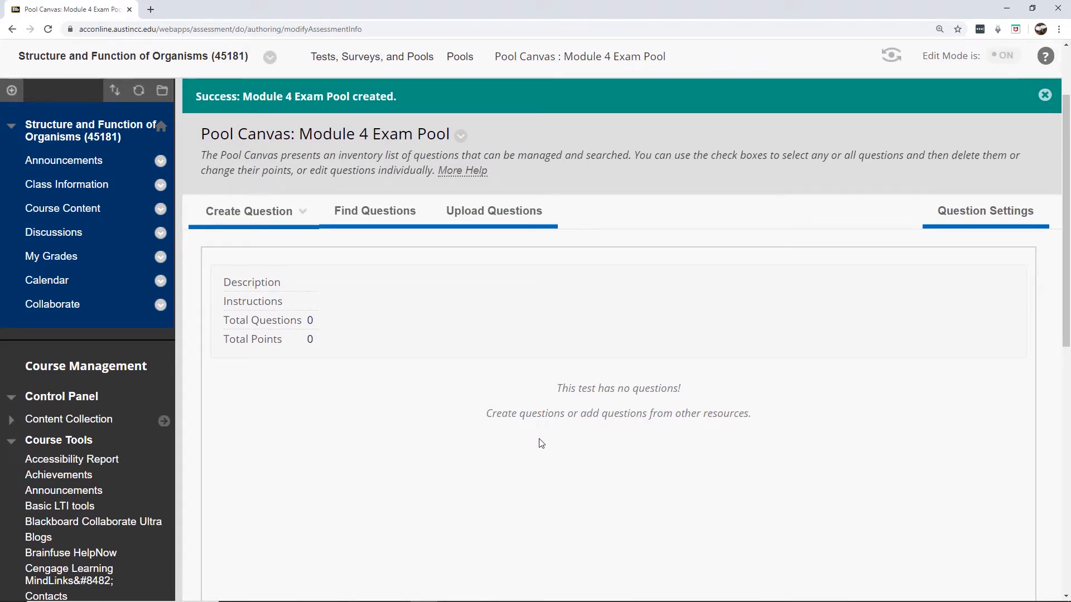
{"action": "left_click", "coordinate": [296, 213]}
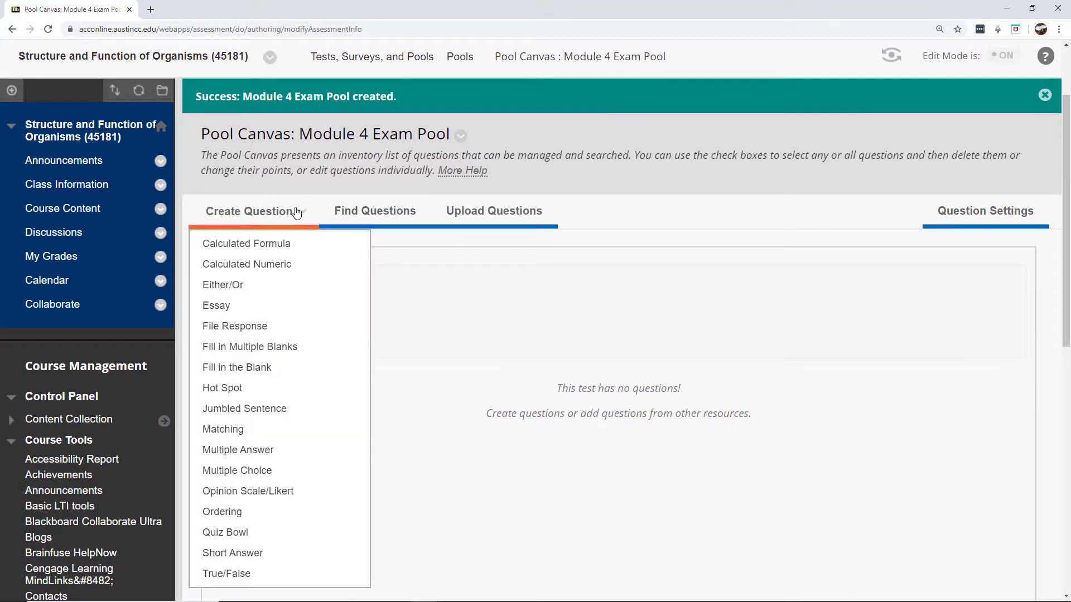
{"action": "left_click", "coordinate": [256, 474]}
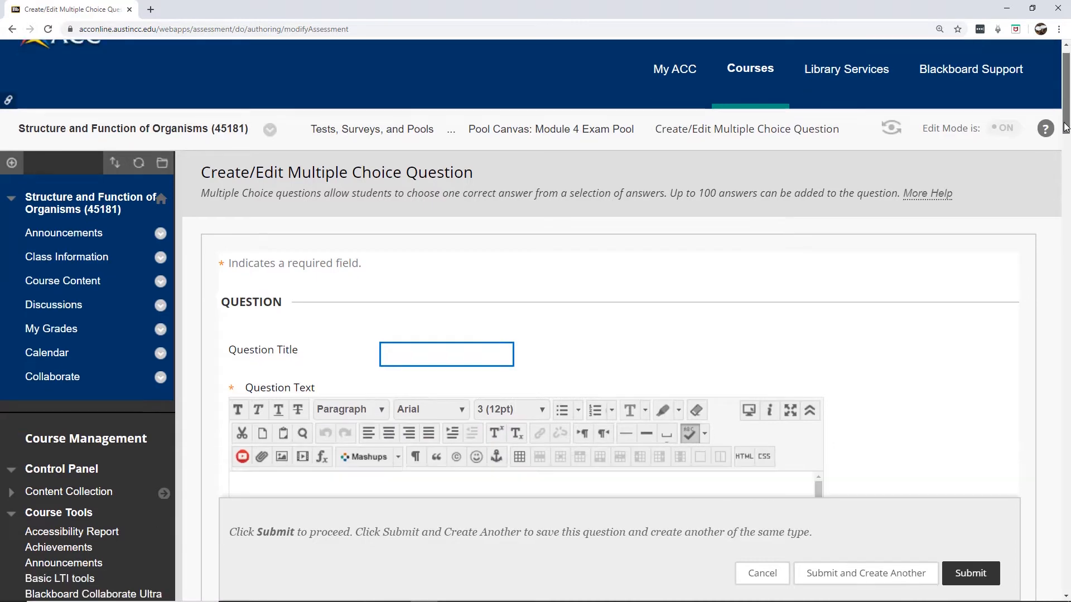
{"action": "left_click_drag", "start_coordinate": [1068, 127], "coordinate": [1066, 158]}
{"action": "left_click", "coordinate": [412, 342]}
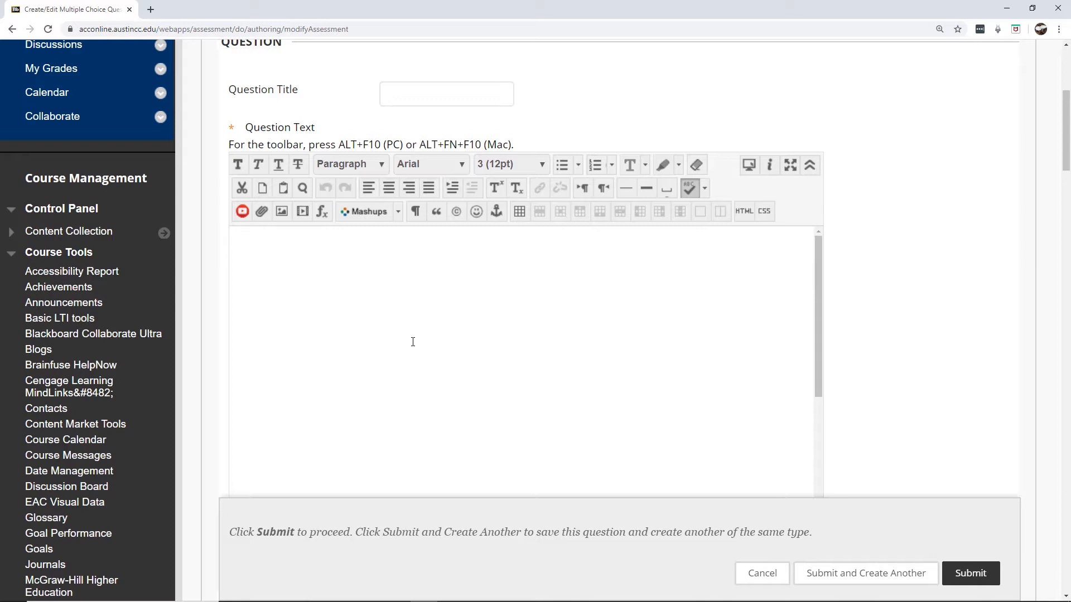
Enter question text 'Multiple choice question with one answer.' and title 'Chapter 35 Section 35.3'
{"action": "type", "text": "Multiple choic qu"}
{"action": "key", "text": "BackSpace"}
{"action": "key", "text": "BackSpace"}
{"action": "key", "text": "BackSpace"}
{"action": "key", "text": "BackSpace"}
{"action": "type", "text": "ce question wi"}
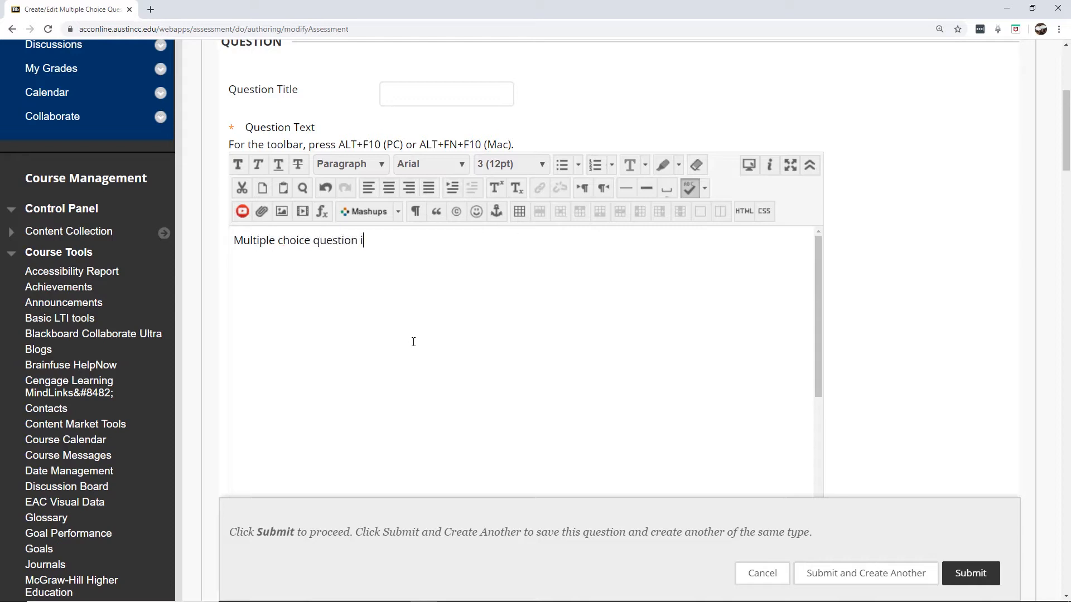
{"action": "type", "text": "th one answer."}
{"action": "type", "text": "Chap"}
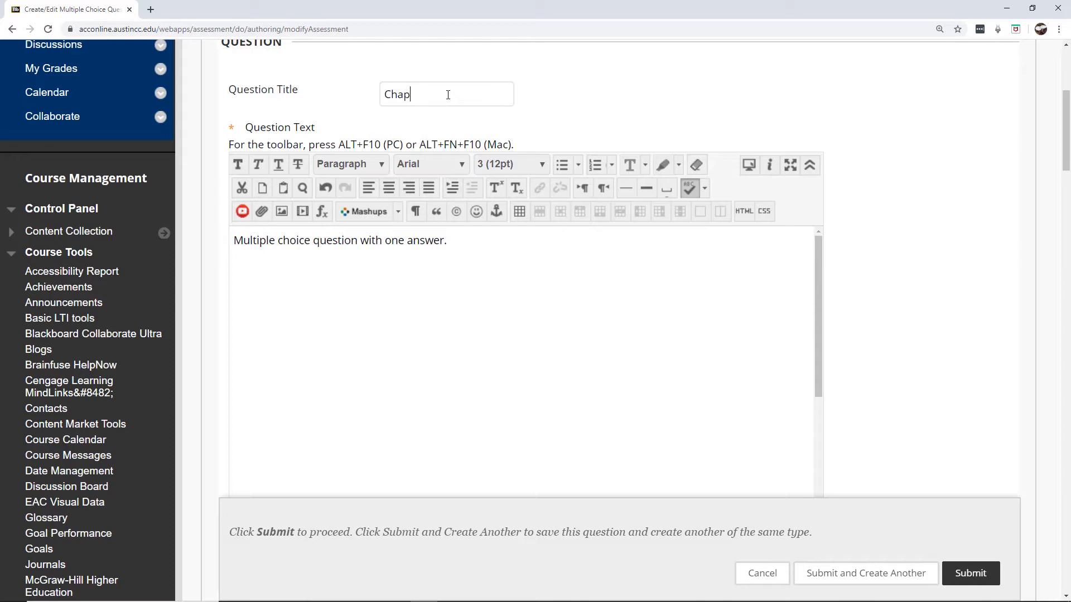
{"action": "type", "text": "ter 35 Section 35.3"}
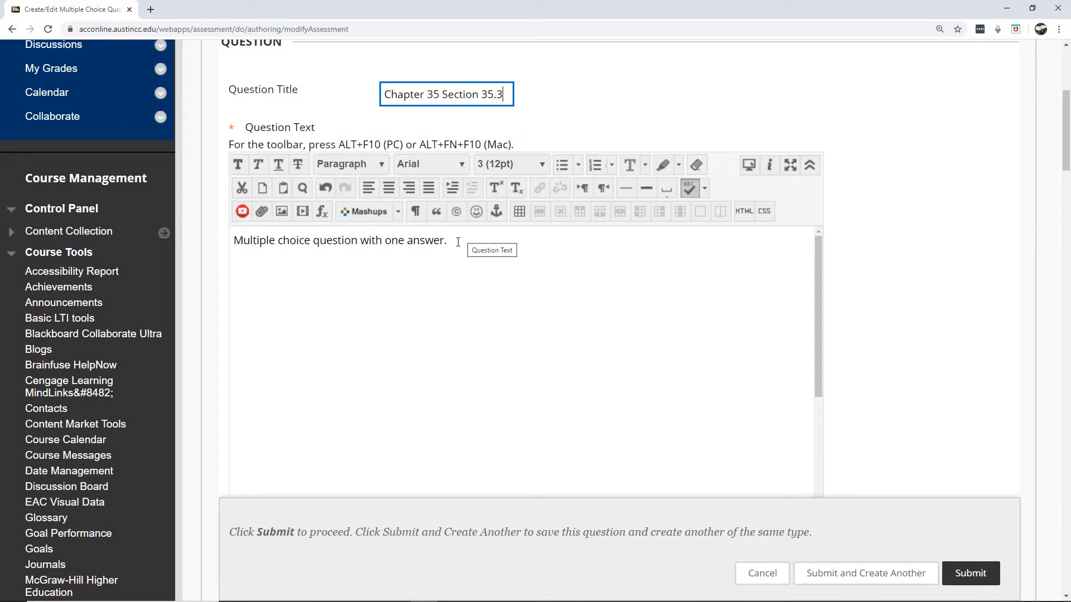
Replace the question text with 'Which of the following Phyla lack vascular tissue?'
{"action": "left_click", "coordinate": [458, 242]}
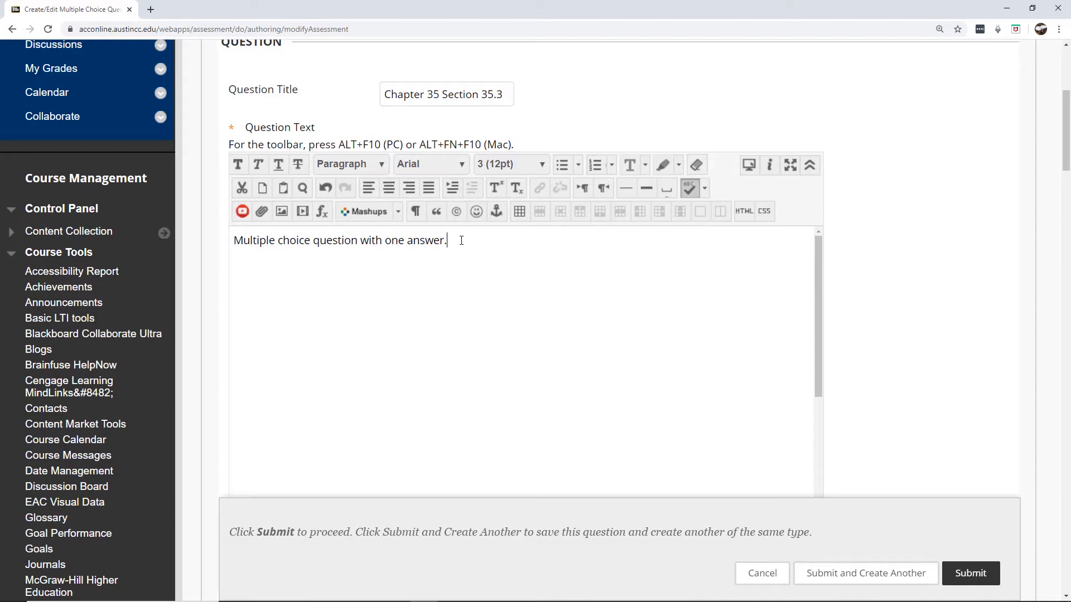
{"action": "left_click_drag", "start_coordinate": [455, 241], "coordinate": [240, 252]}
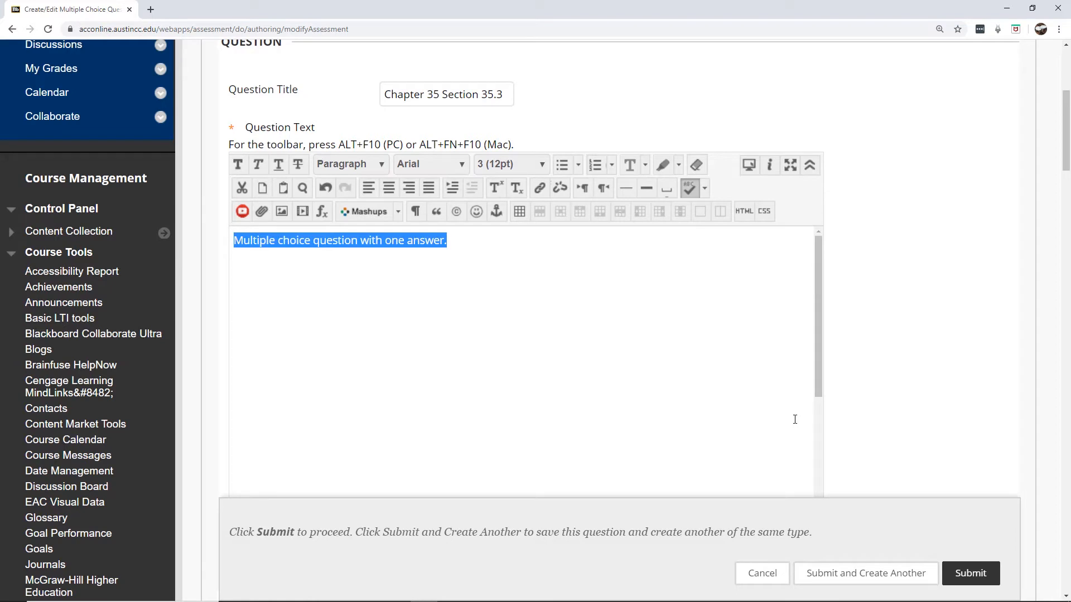
{"action": "type", "text": "Which of th"}
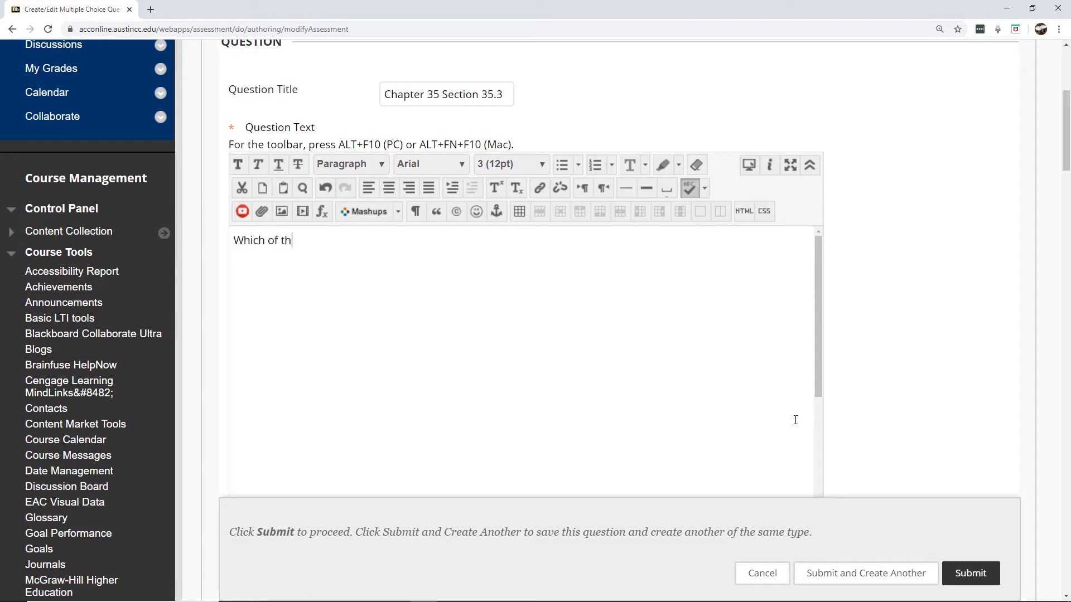
{"action": "type", "text": "e following Phyla lack"}
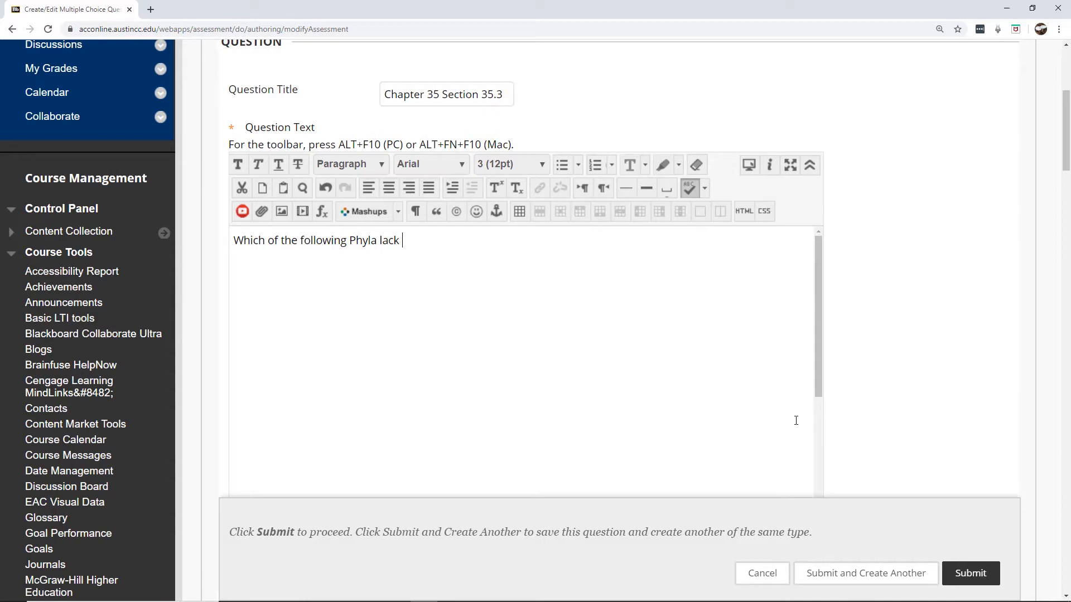
{"action": "type", "text": "vasuc"}
{"action": "key", "text": "BackSpace"}
{"action": "key", "text": "BackSpace"}
{"action": "type", "text": "cular tissue?"}
{"action": "left_click_drag", "start_coordinate": [1066, 144], "coordinate": [1058, 227]}
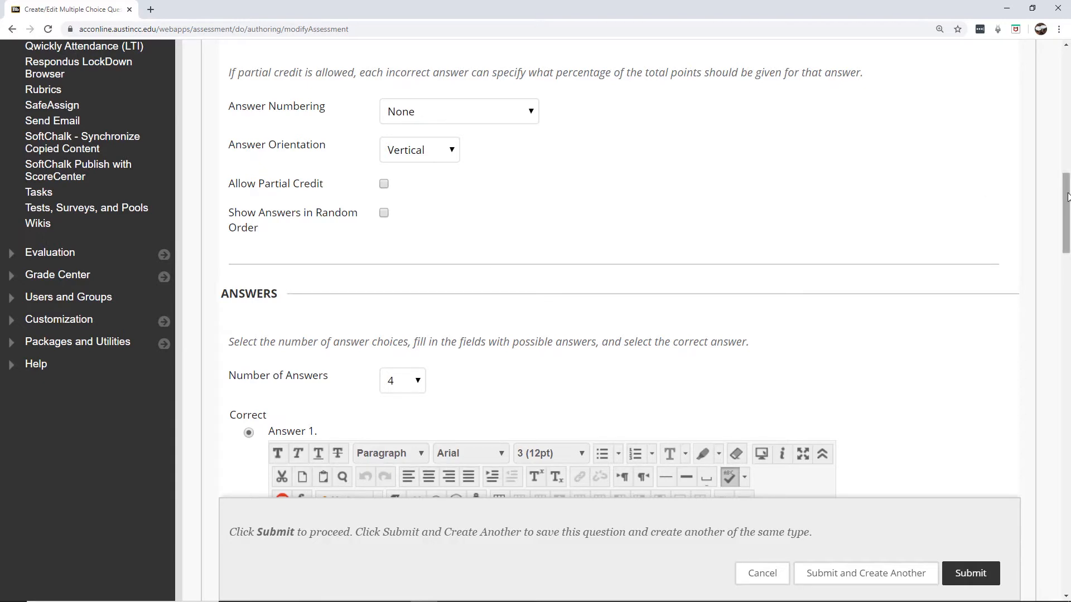
{"action": "left_click_drag", "start_coordinate": [1068, 196], "coordinate": [1064, 235]}
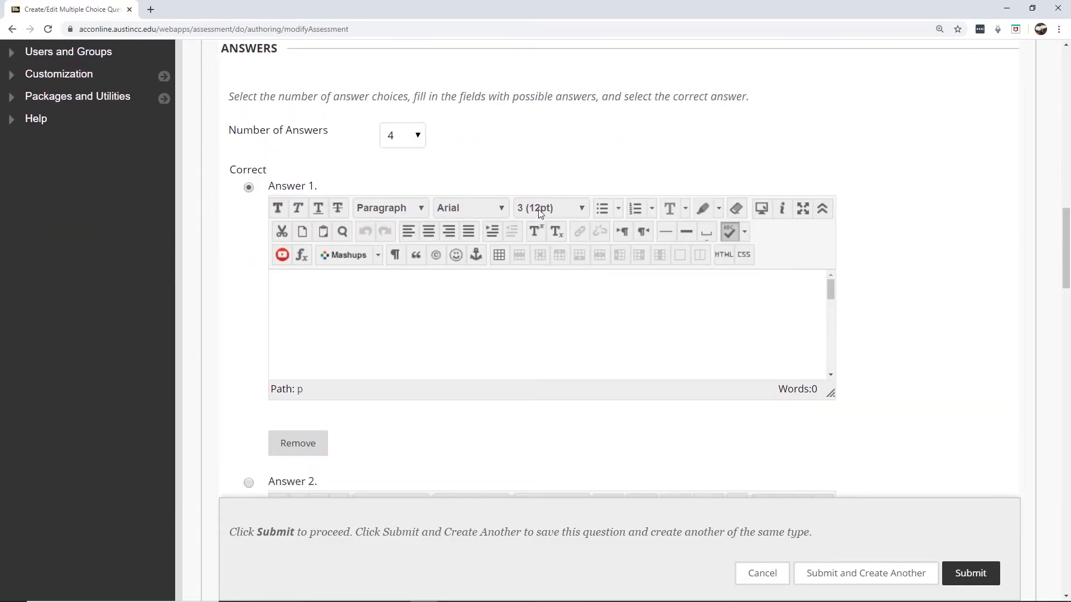
Keep four answers and enter 'Phylum Bryophyta' as the first answer
{"action": "left_click", "coordinate": [418, 137]}
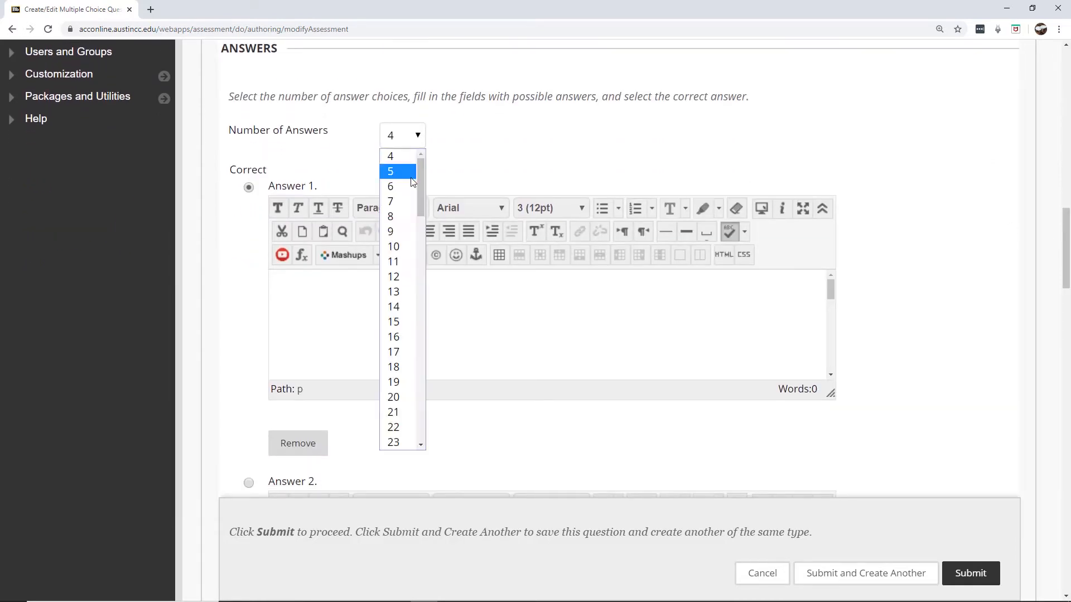
{"action": "left_click_drag", "start_coordinate": [418, 169], "coordinate": [423, 350]}
{"action": "left_click_drag", "start_coordinate": [424, 422], "coordinate": [421, 156]}
{"action": "left_click", "coordinate": [475, 145]}
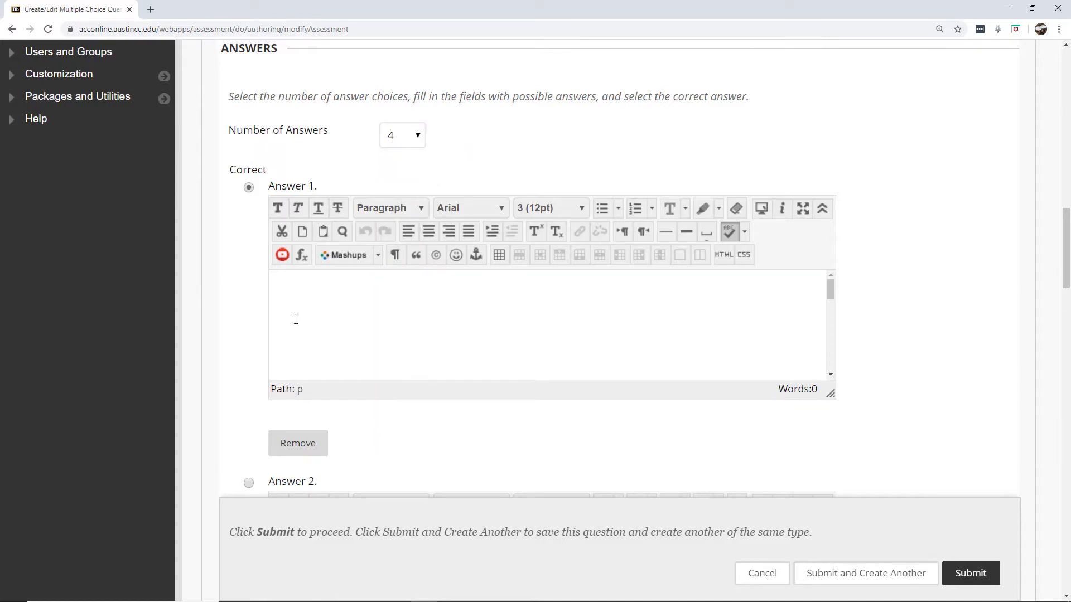
{"action": "left_click", "coordinate": [319, 340]}
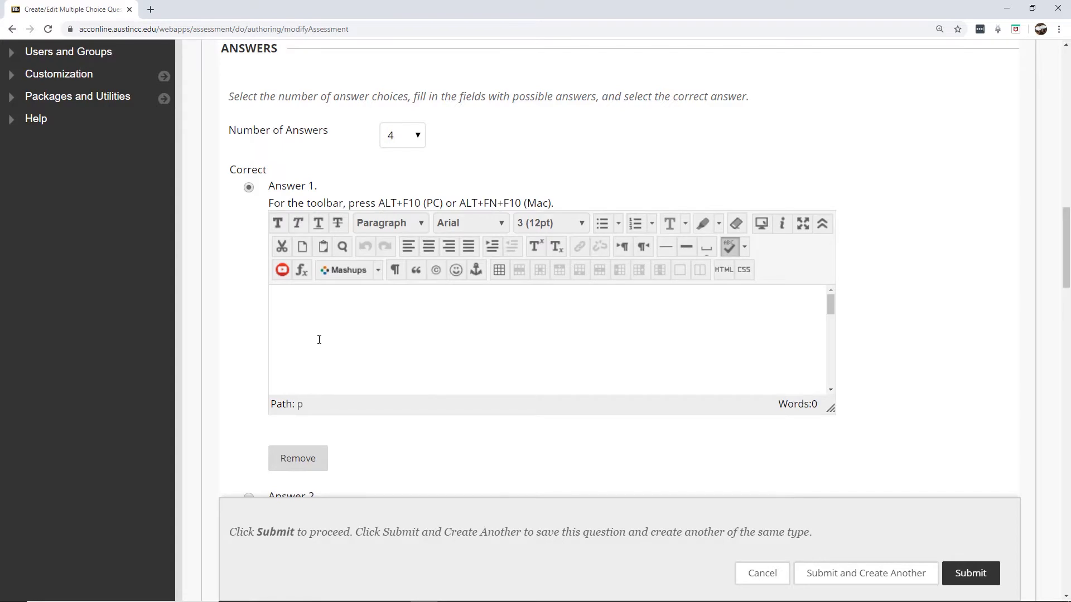
{"action": "type", "text": "Phylum Bryophyat"}
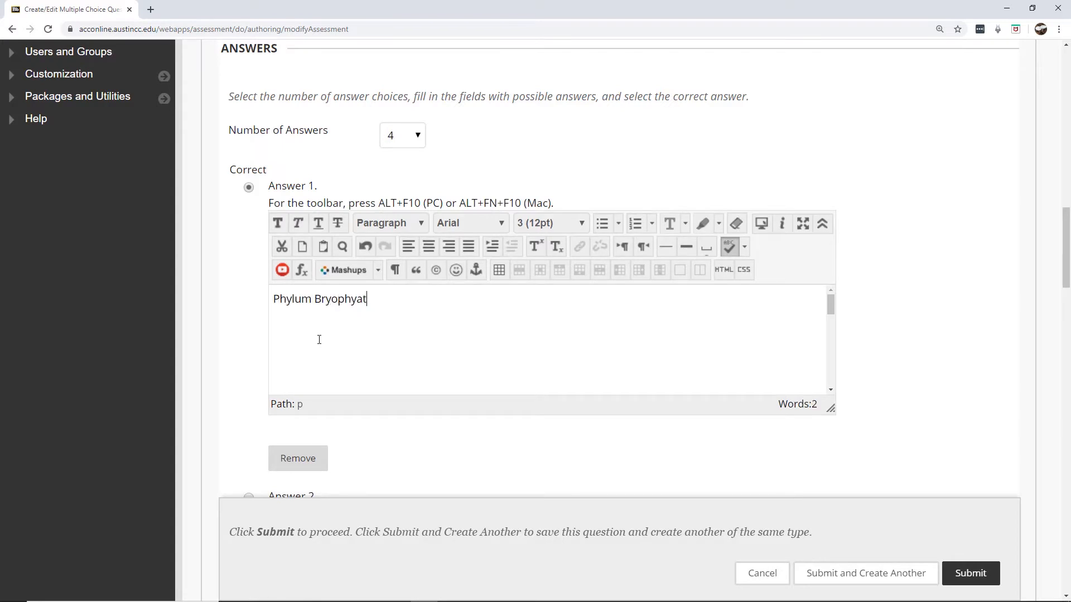
{"action": "key", "text": "BackSpace"}
{"action": "type", "text": "ta"}
Enter the remaining answers: Phylom Coniferophyta, Phylum Cycadophyta and Phylum Gingophy
{"action": "scroll", "coordinate": [1066, 224], "scroll_direction": "down", "scroll_amount": 8}
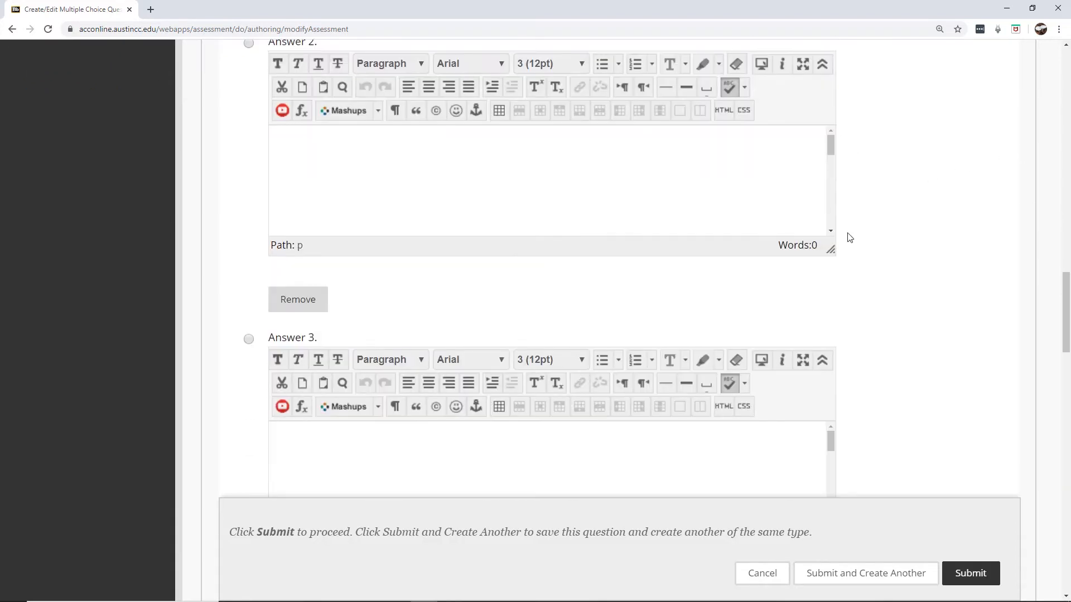
{"action": "type", "text": "Ph"}
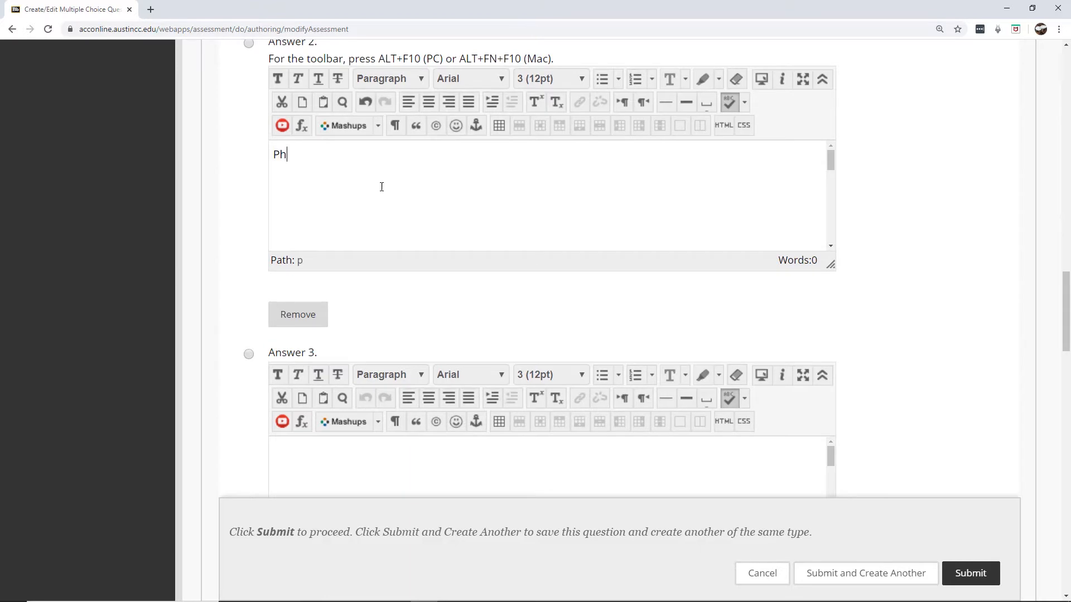
{"action": "type", "text": "ylom Coniferophyta"}
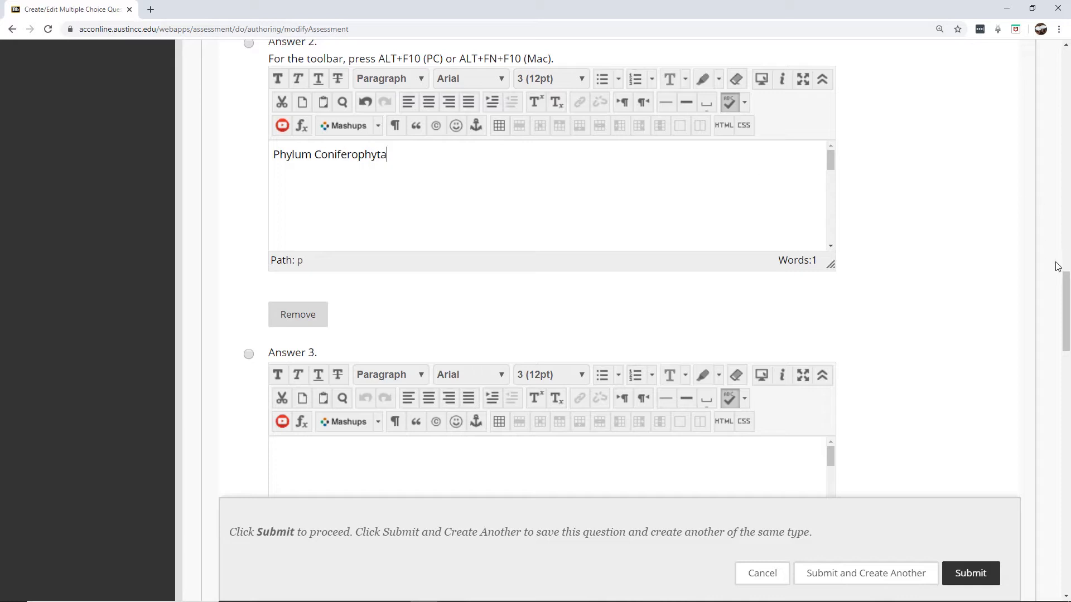
{"action": "left_click_drag", "start_coordinate": [1059, 281], "coordinate": [1056, 321]}
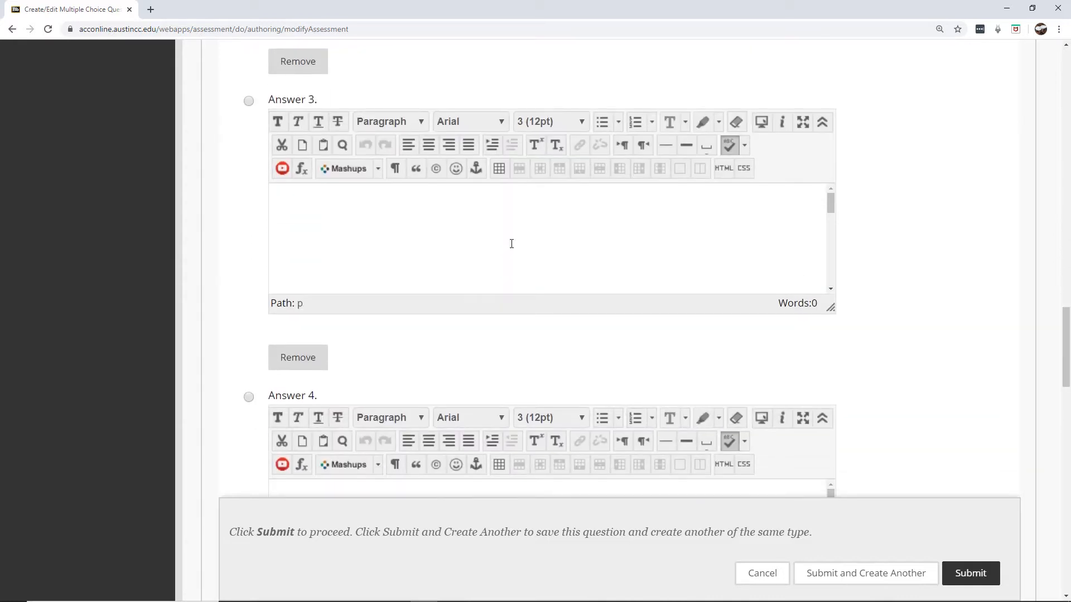
{"action": "left_click", "coordinate": [510, 246]}
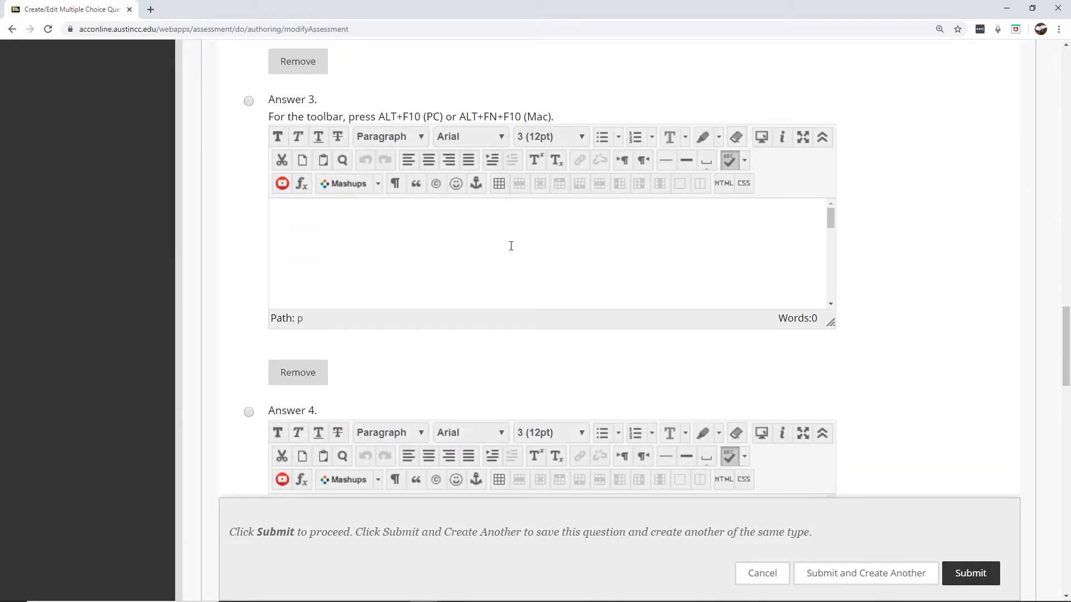
{"action": "type", "text": "Phylum Cycad"}
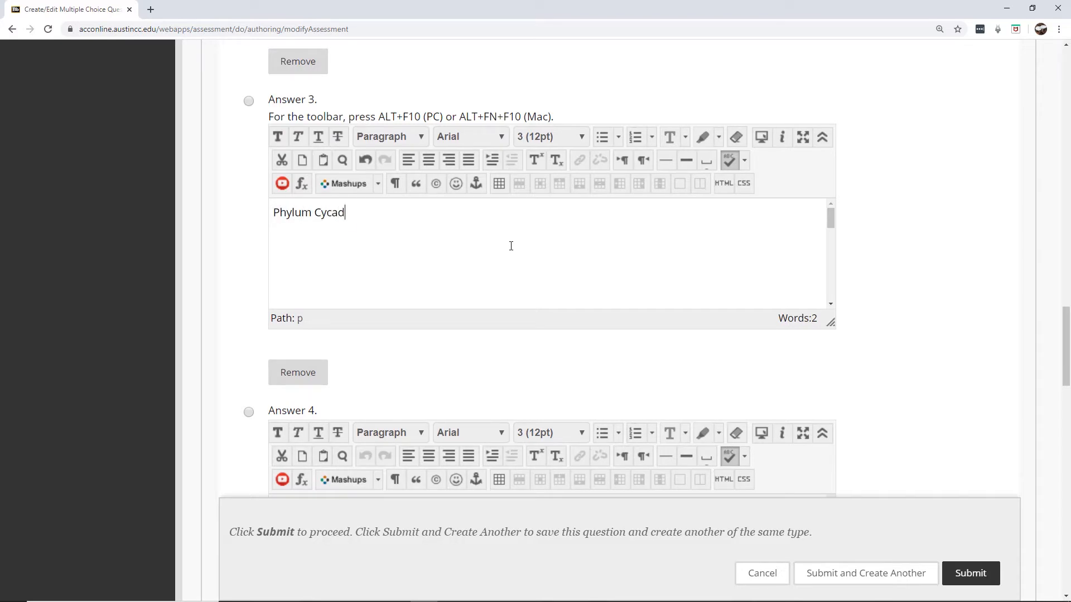
{"action": "type", "text": "ophyta"}
{"action": "scroll", "coordinate": [963, 255], "scroll_direction": "down", "scroll_amount": 6}
{"action": "scroll", "coordinate": [882, 352], "scroll_direction": "up", "scroll_amount": 2}
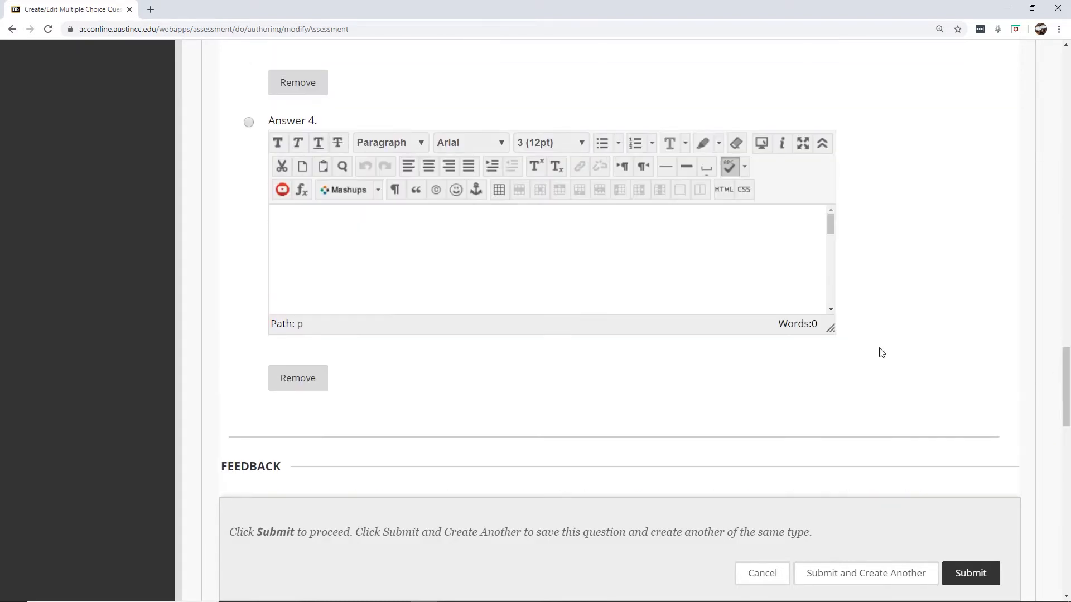
{"action": "left_click", "coordinate": [575, 290]}
{"action": "type", "text": "Ph"}
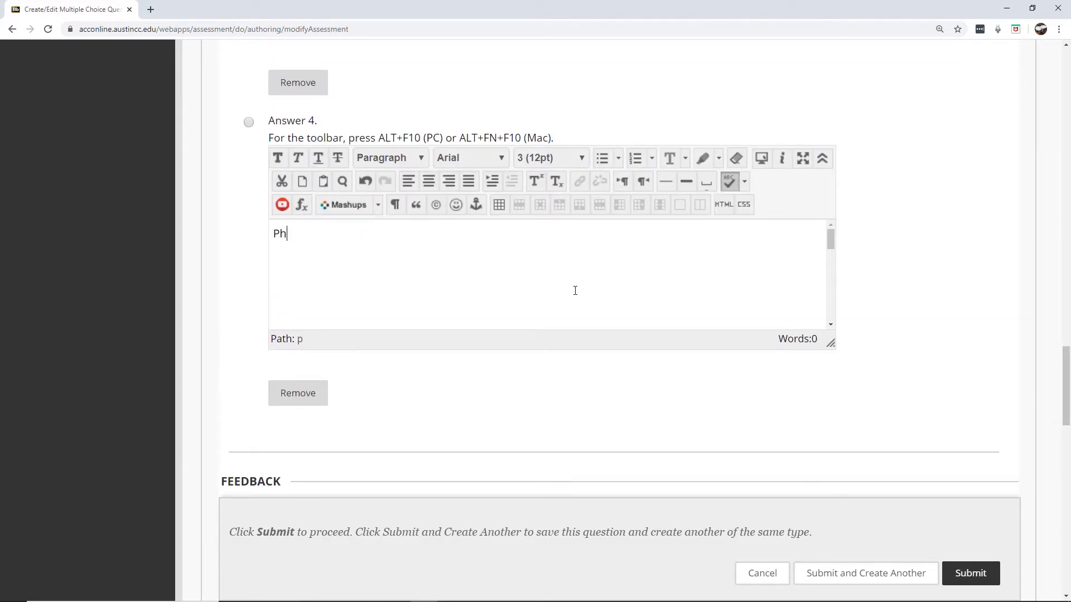
{"action": "type", "text": "ylum Gingophyta"}
{"action": "left_click_drag", "start_coordinate": [1066, 403], "coordinate": [1056, 261]}
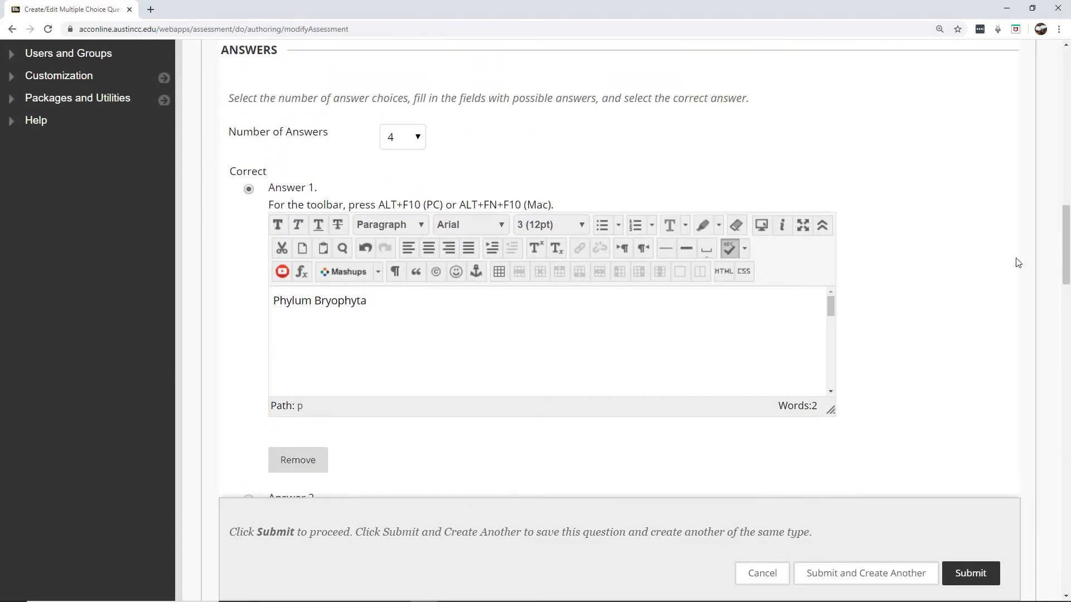
Mark Phylum Bryophyta as the correct answer, leaving feedback empty, and scroll to Submit
{"action": "left_click", "coordinate": [249, 189]}
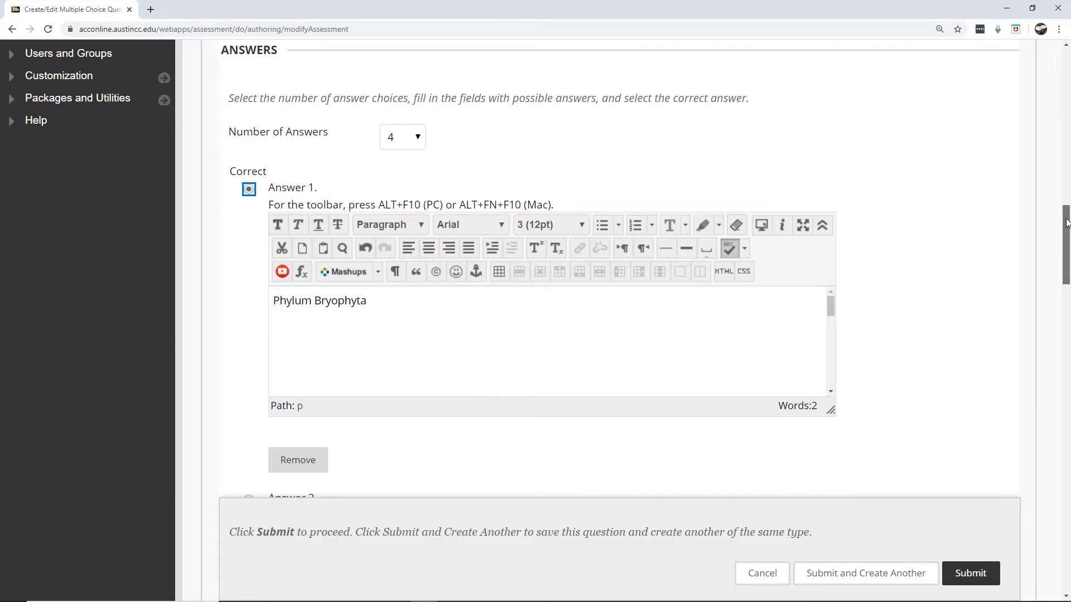
{"action": "mouse_move", "coordinate": [1066, 223]}
{"action": "left_mouse_down"}
{"action": "mouse_move", "coordinate": [1066, 251]}
{"action": "mouse_move", "coordinate": [1066, 213]}
{"action": "mouse_move", "coordinate": [1066, 225]}
{"action": "left_mouse_up"}
{"action": "left_click", "coordinate": [249, 298]}
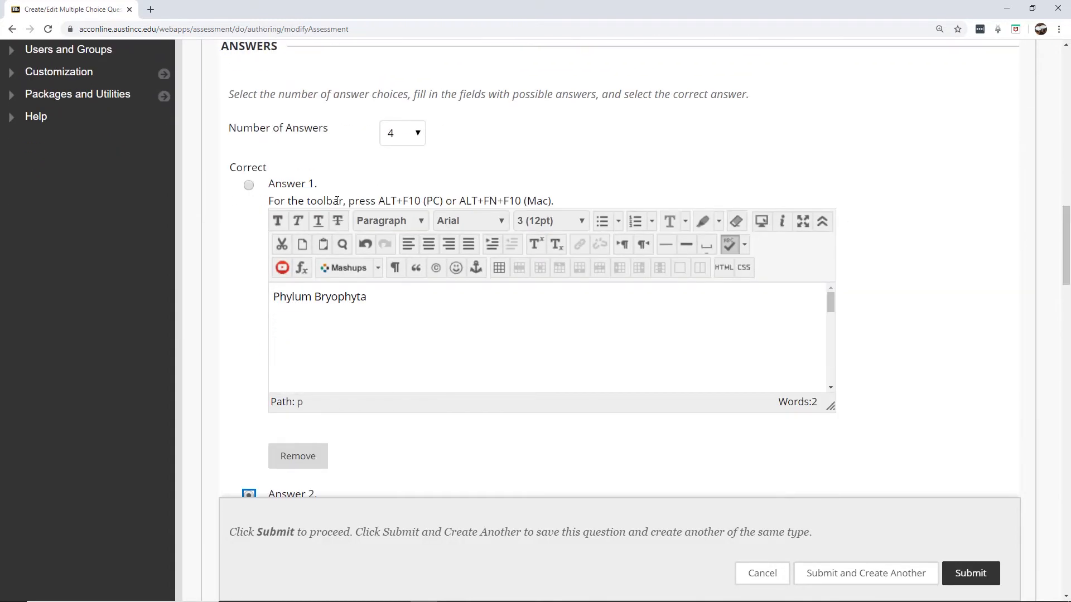
{"action": "left_click", "coordinate": [249, 185]}
{"action": "left_click_drag", "start_coordinate": [1066, 224], "coordinate": [1029, 430]}
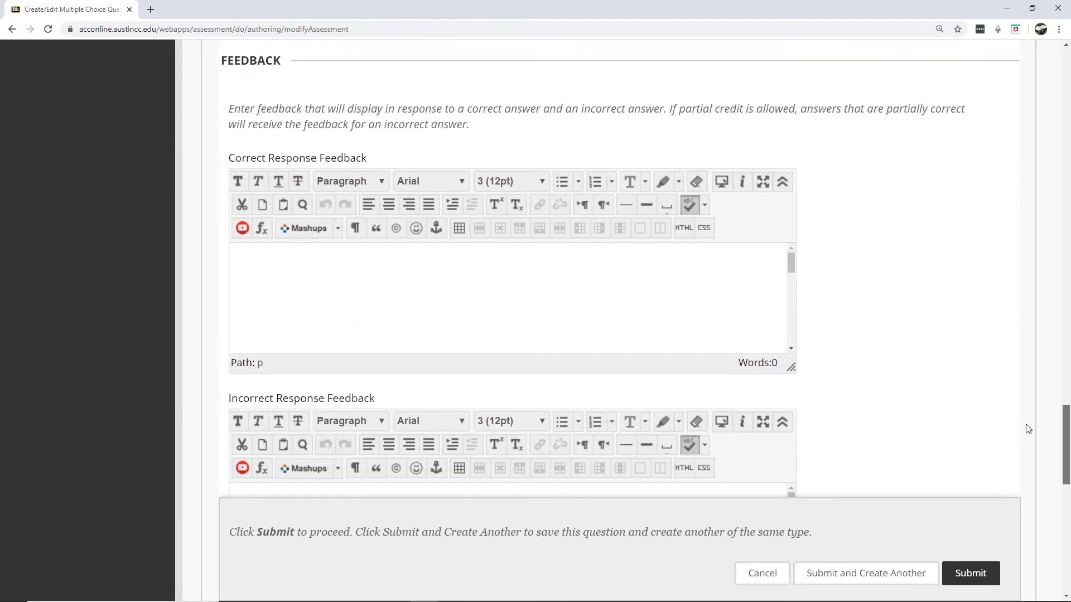
{"action": "left_click", "coordinate": [294, 315]}
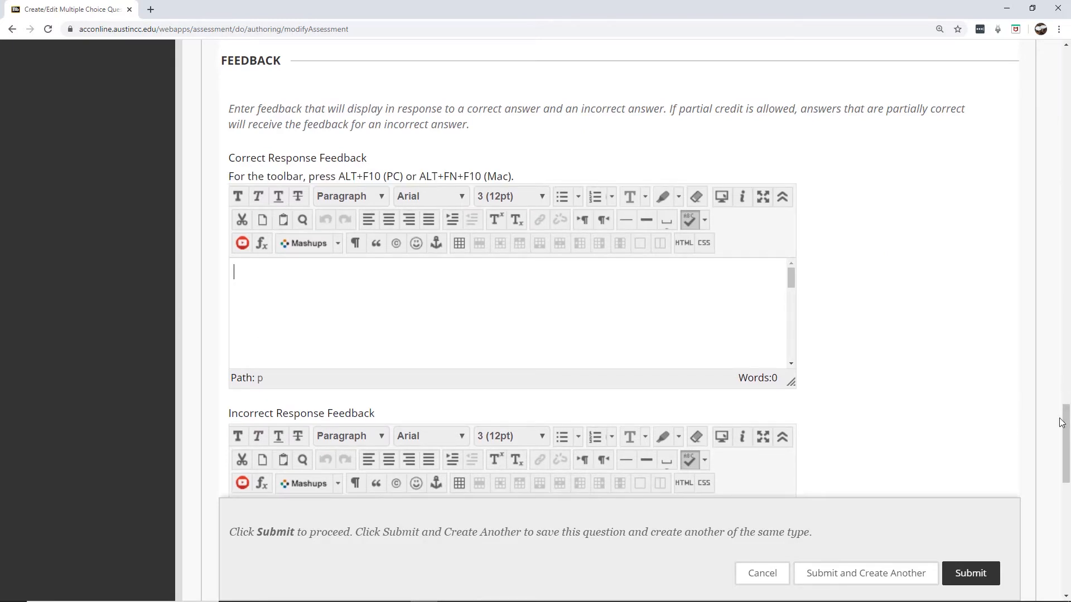
{"action": "scroll", "coordinate": [1067, 430], "scroll_direction": "down", "scroll_amount": 4}
{"action": "left_click", "coordinate": [503, 336]}
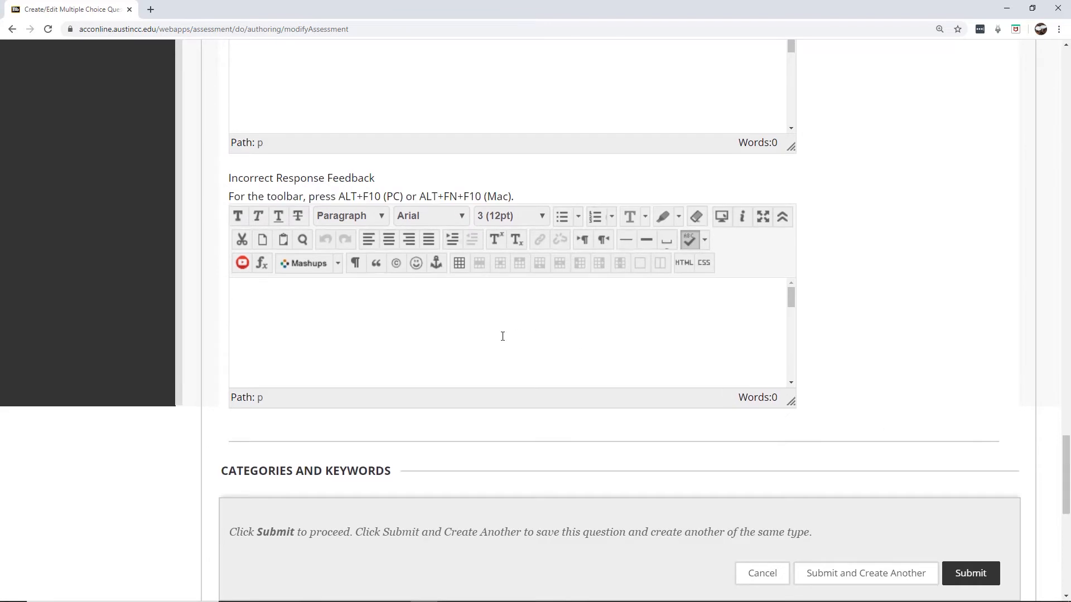
{"action": "left_click_drag", "start_coordinate": [1067, 465], "coordinate": [1068, 507]}
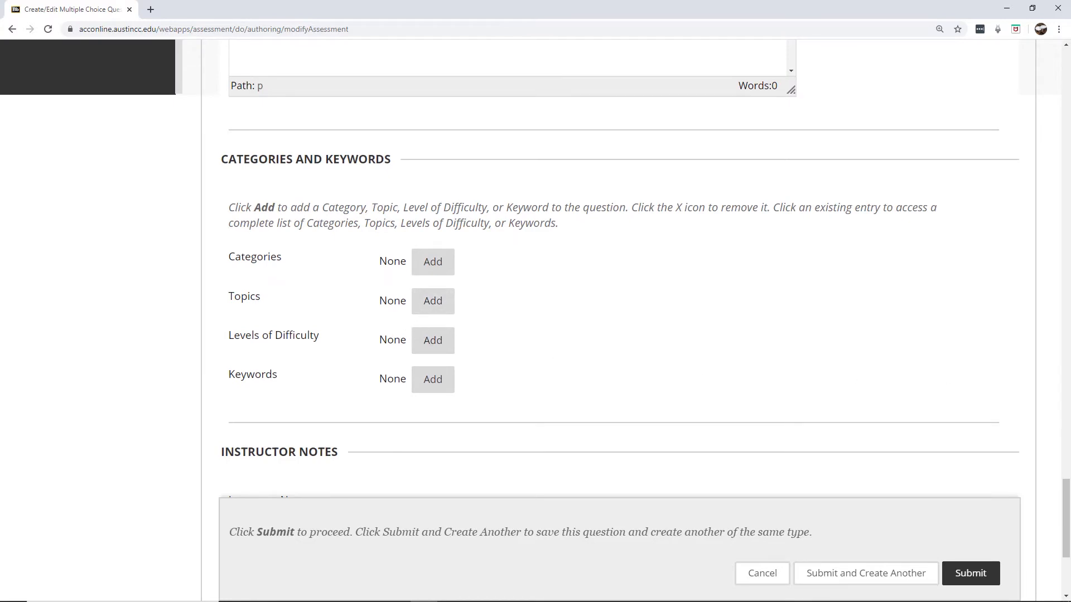
{"action": "left_click_drag", "start_coordinate": [1066, 498], "coordinate": [1066, 532]}
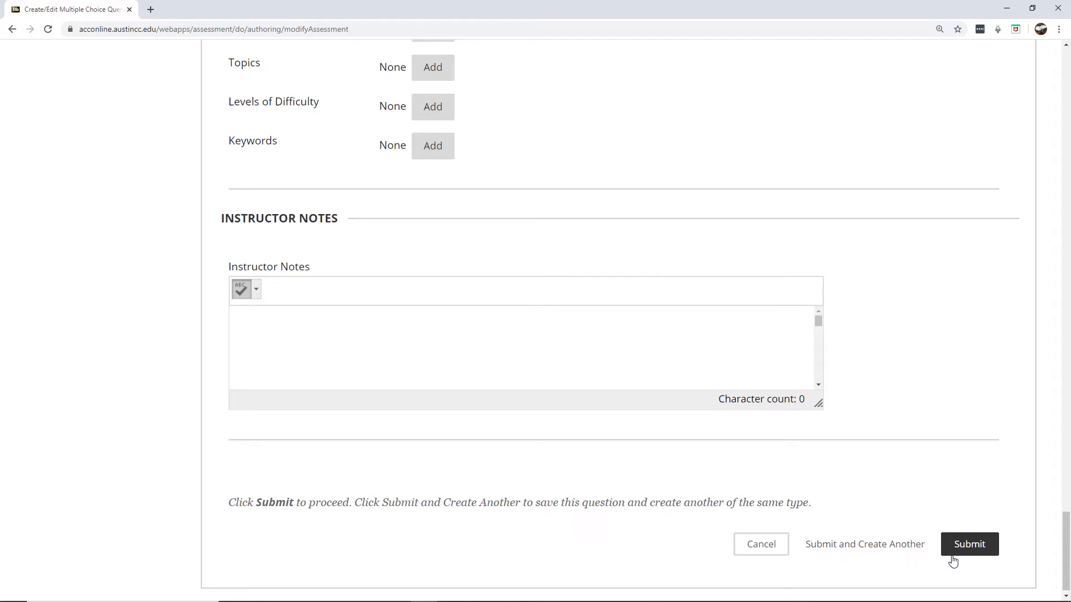
Submit the multiple-choice question and check its details preview on the Pool Canvas
{"action": "left_click", "coordinate": [975, 549]}
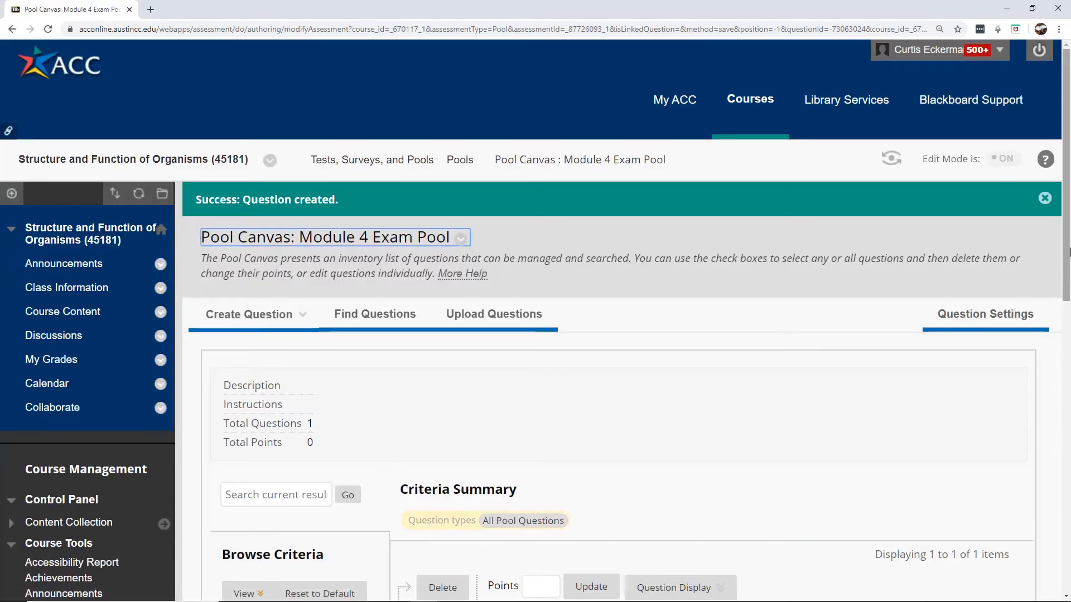
{"action": "left_click_drag", "start_coordinate": [1069, 252], "coordinate": [1069, 367]}
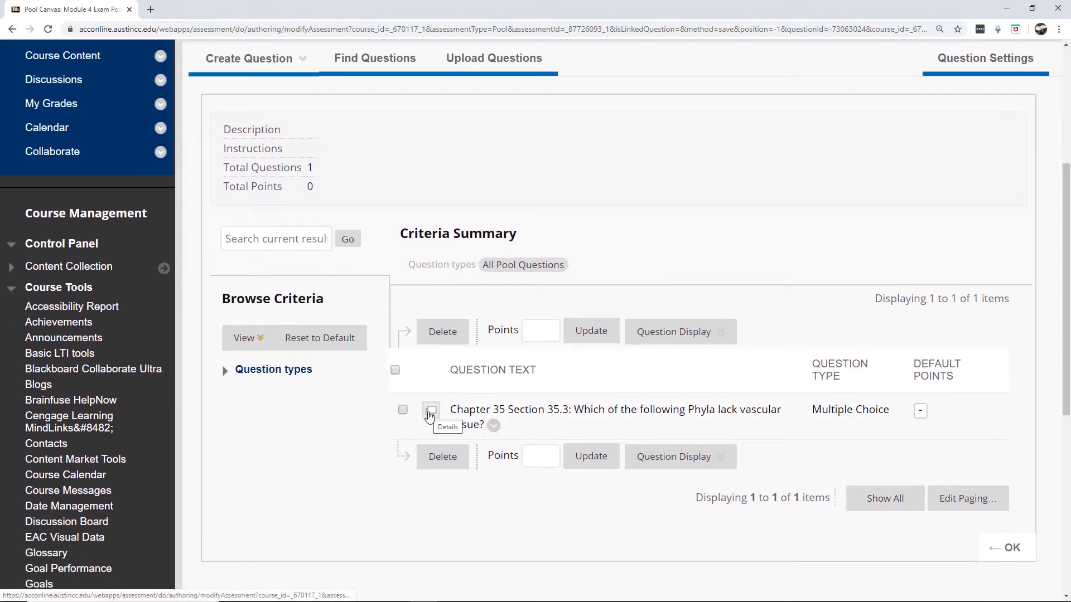
{"action": "left_click", "coordinate": [429, 413]}
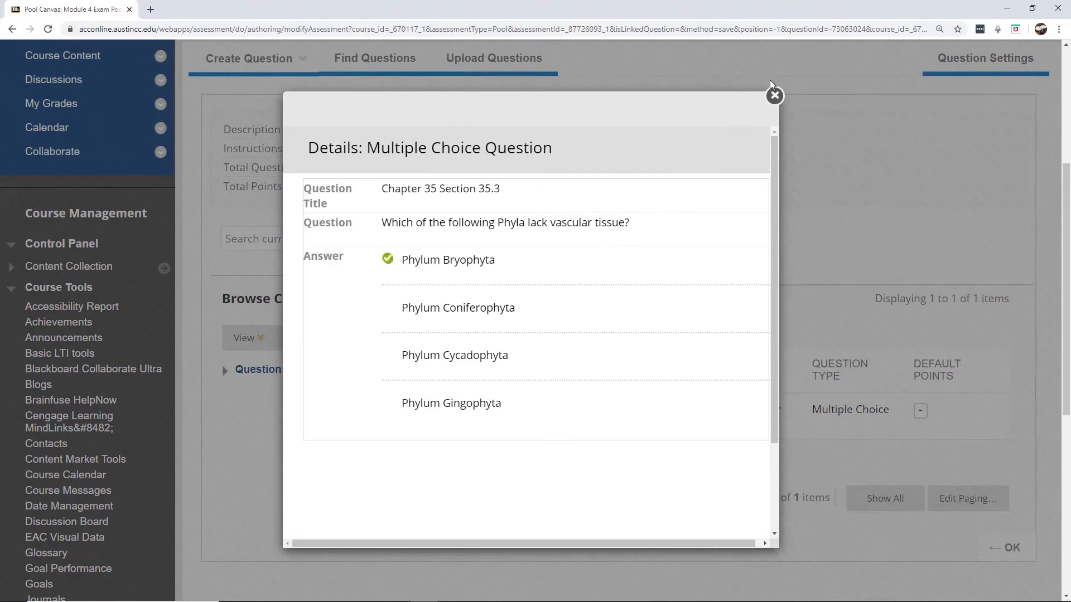
{"action": "left_click", "coordinate": [774, 96]}
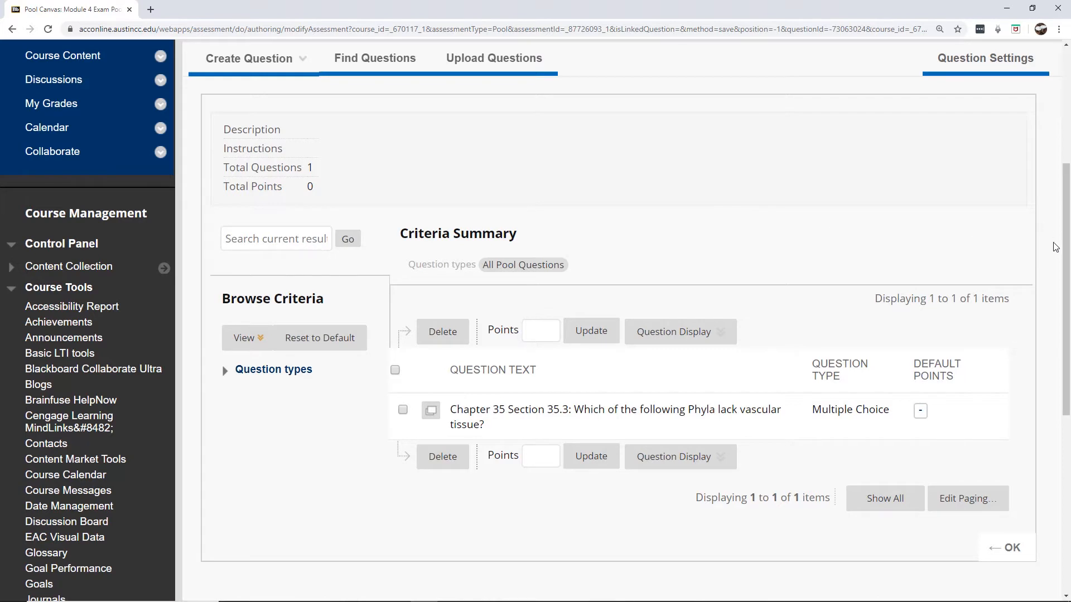
{"action": "left_click", "coordinate": [272, 70]}
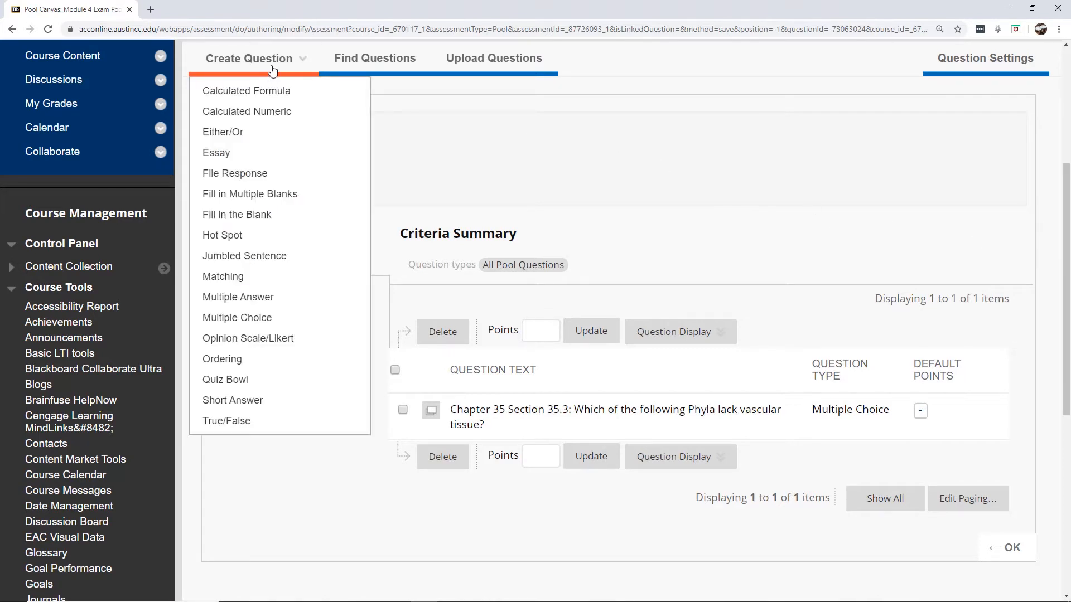
Create a True/False question reading 'Phylum Cycadophyta have flagellated sperm.'
{"action": "left_click", "coordinate": [215, 422]}
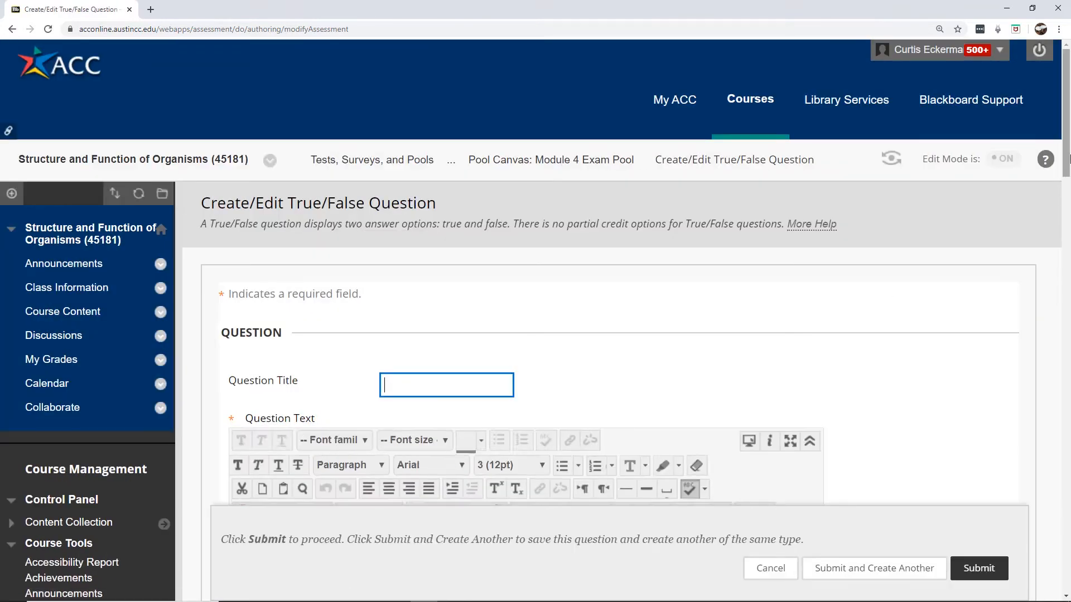
{"action": "scroll", "coordinate": [414, 116], "scroll_direction": "down", "scroll_amount": 5}
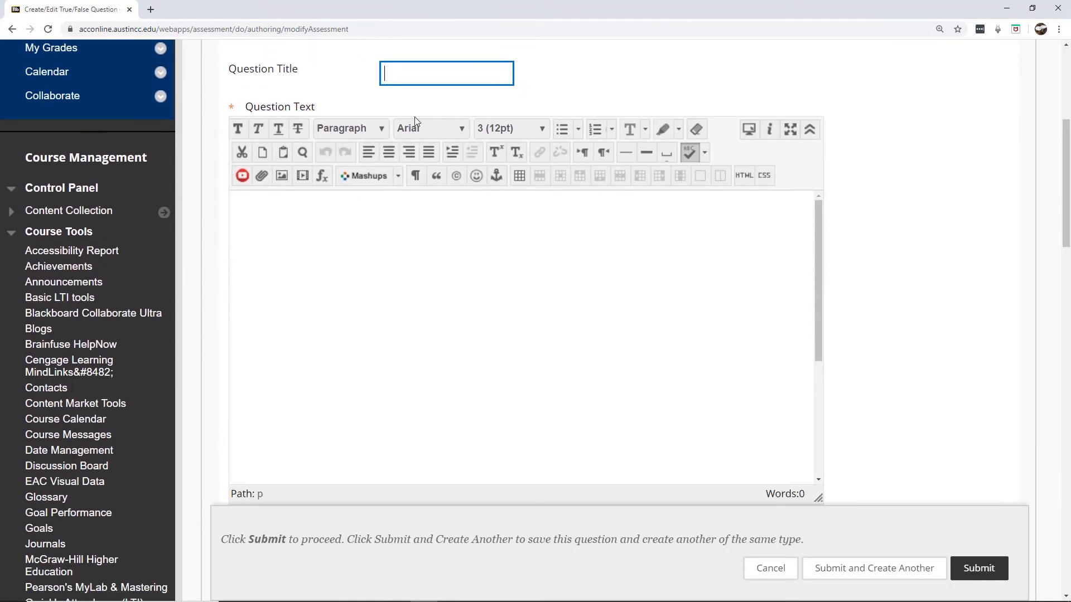
{"action": "left_click", "coordinate": [397, 292]}
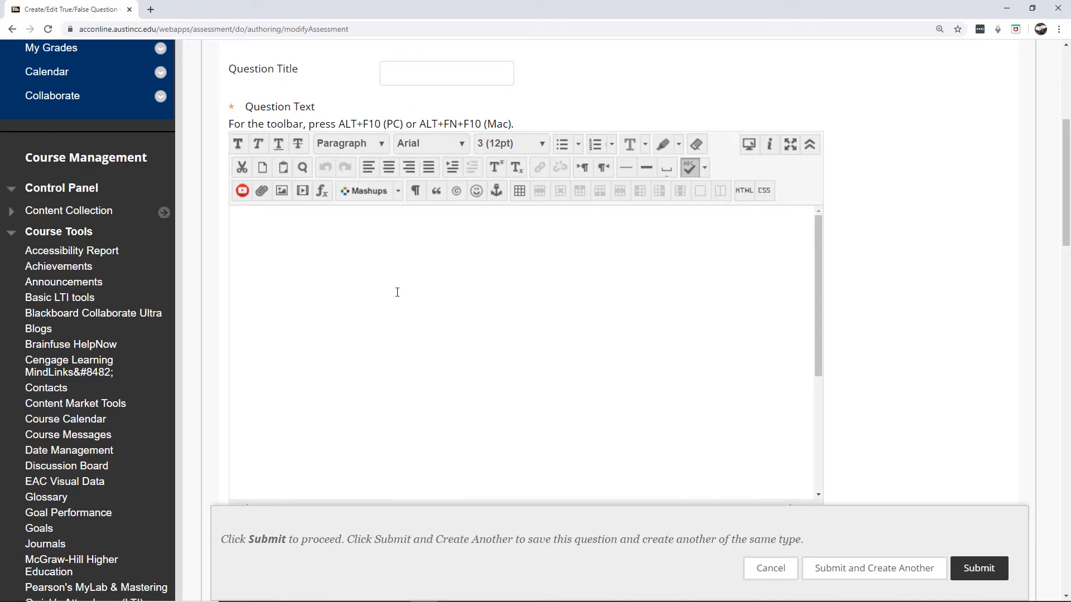
{"action": "type", "text": "Phyl"}
{"action": "key", "text": "BackSpace"}
{"action": "type", "text": "lum Cycadophya"}
{"action": "key", "text": "BackSpace"}
{"action": "type", "text": "ta have"}
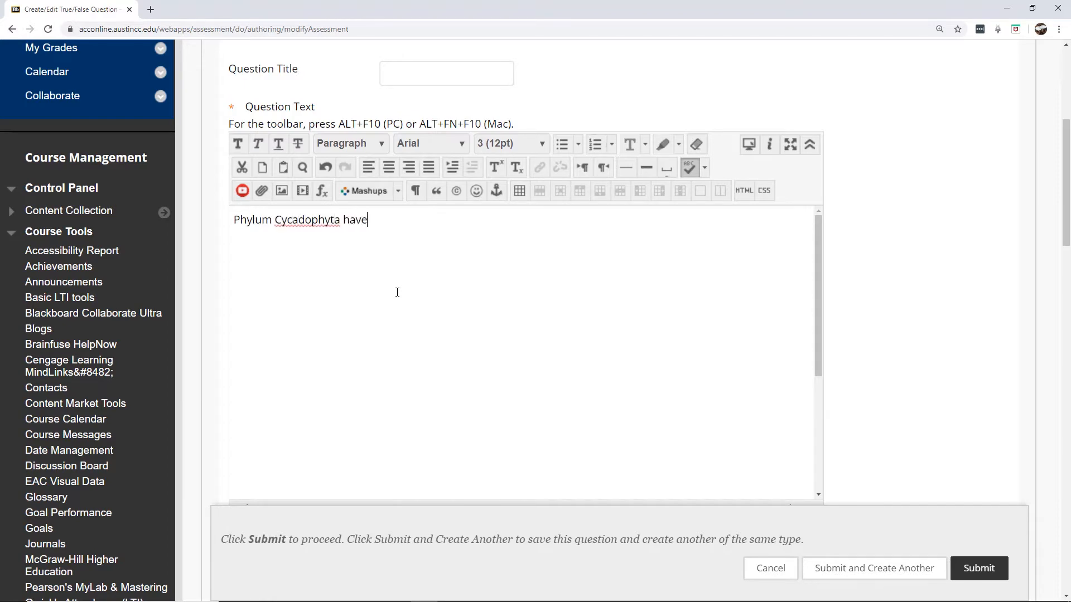
{"action": "type", "text": " flagellated sperm."}
{"action": "left_click_drag", "start_coordinate": [1066, 179], "coordinate": [1067, 537]}
{"action": "scroll", "coordinate": [1068, 295], "scroll_direction": "down", "scroll_amount": 1}
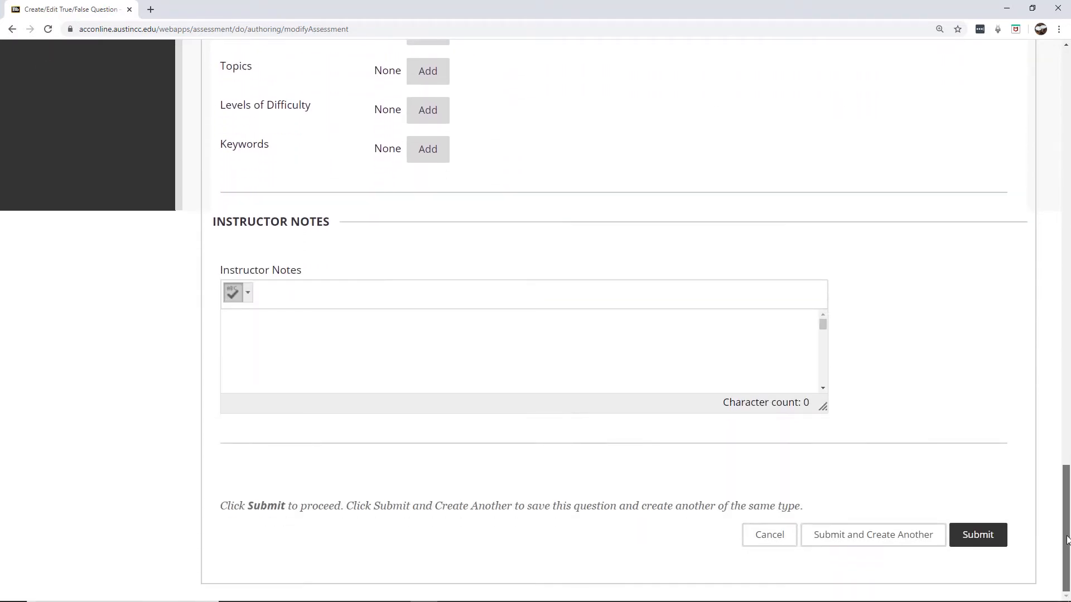
Submit the True/False question so the pool holds two questions
{"action": "left_click", "coordinate": [994, 542]}
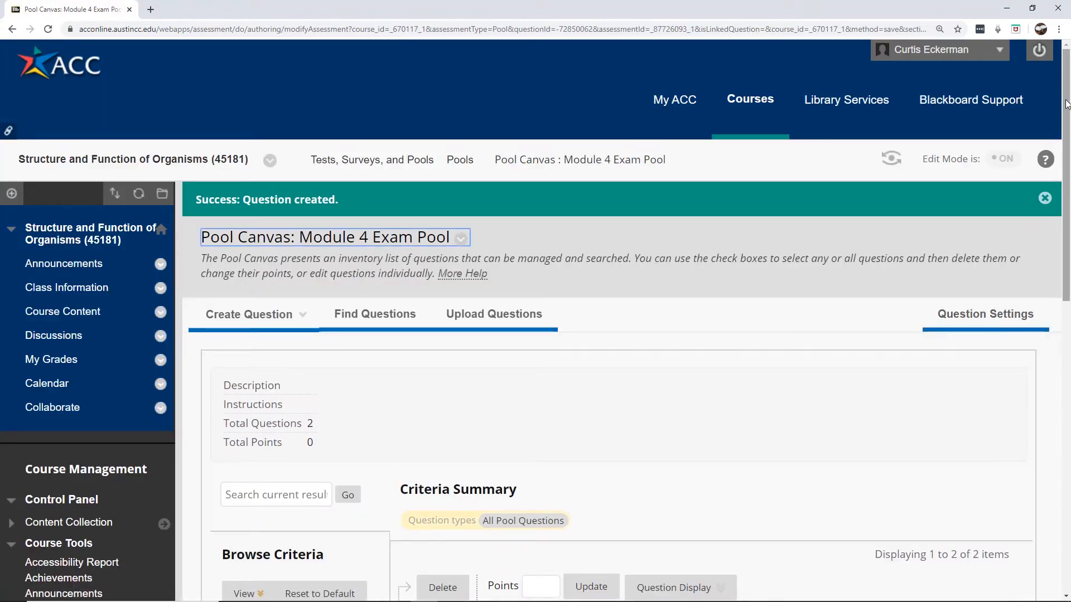
{"action": "scroll", "coordinate": [1066, 104], "scroll_direction": "down", "scroll_amount": 4}
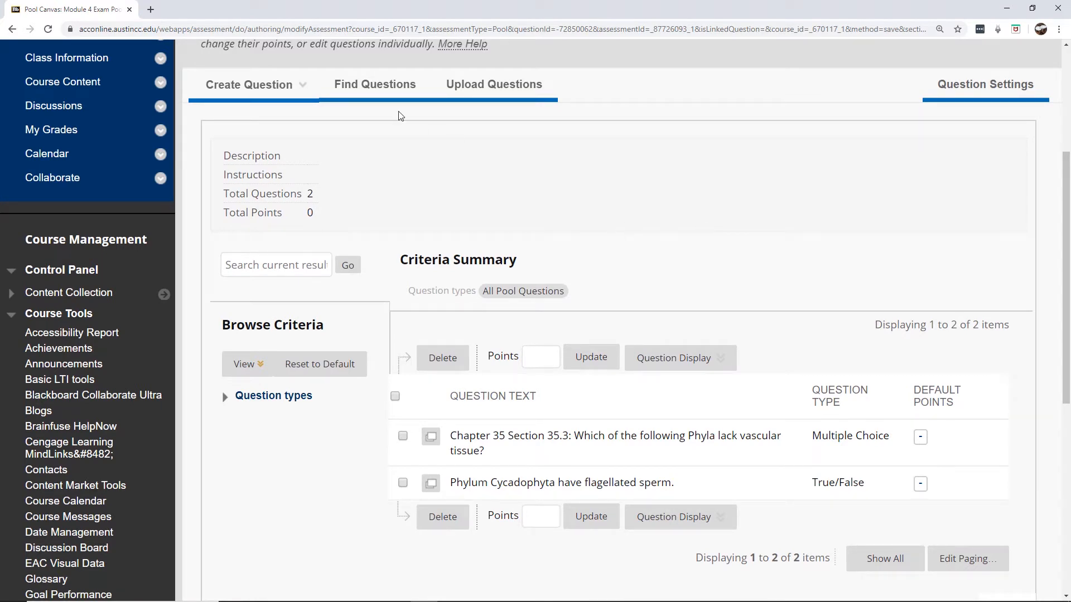
{"action": "left_click", "coordinate": [262, 85]}
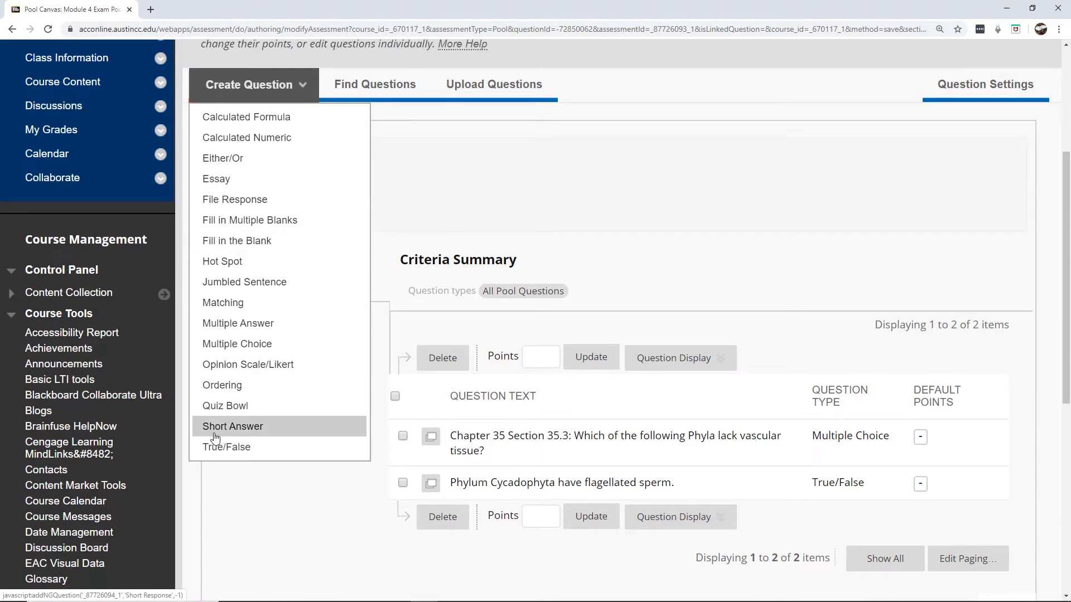
Start a new Essay question with text about the evolution of flowering plants
{"action": "left_click", "coordinate": [251, 180]}
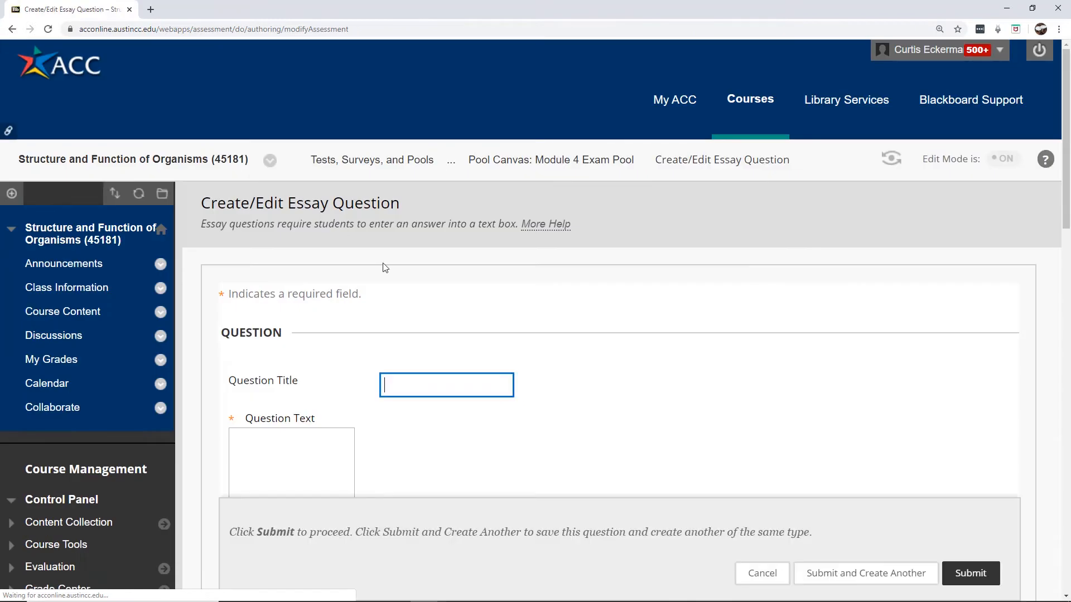
{"action": "left_click_drag", "start_coordinate": [1065, 72], "coordinate": [1059, 131]}
{"action": "left_click", "coordinate": [484, 316]}
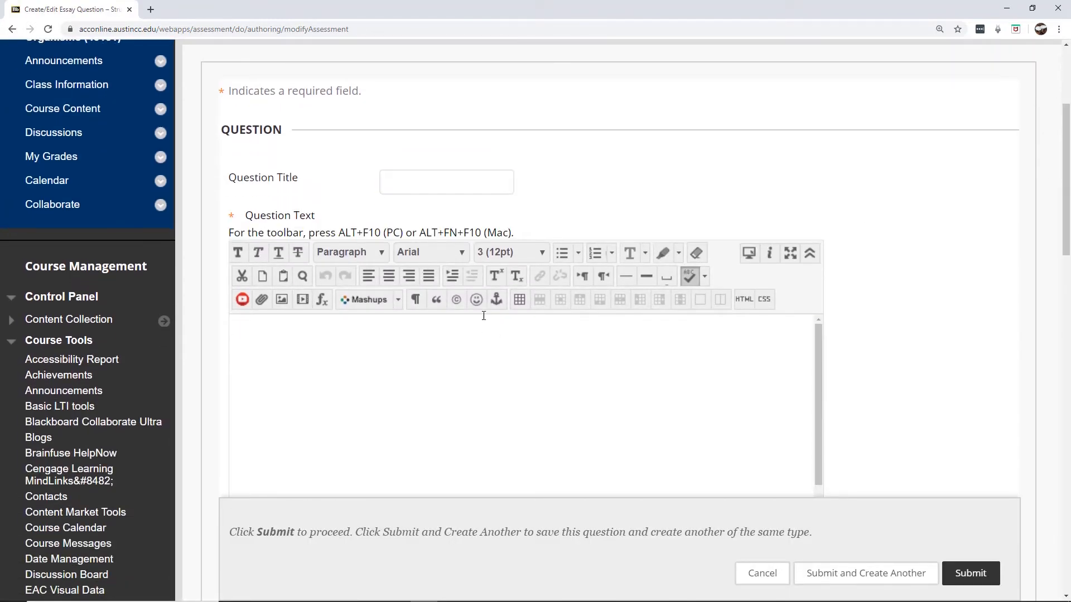
{"action": "type", "text": "Discuss the evolution o"}
{"action": "type", "text": "f "}
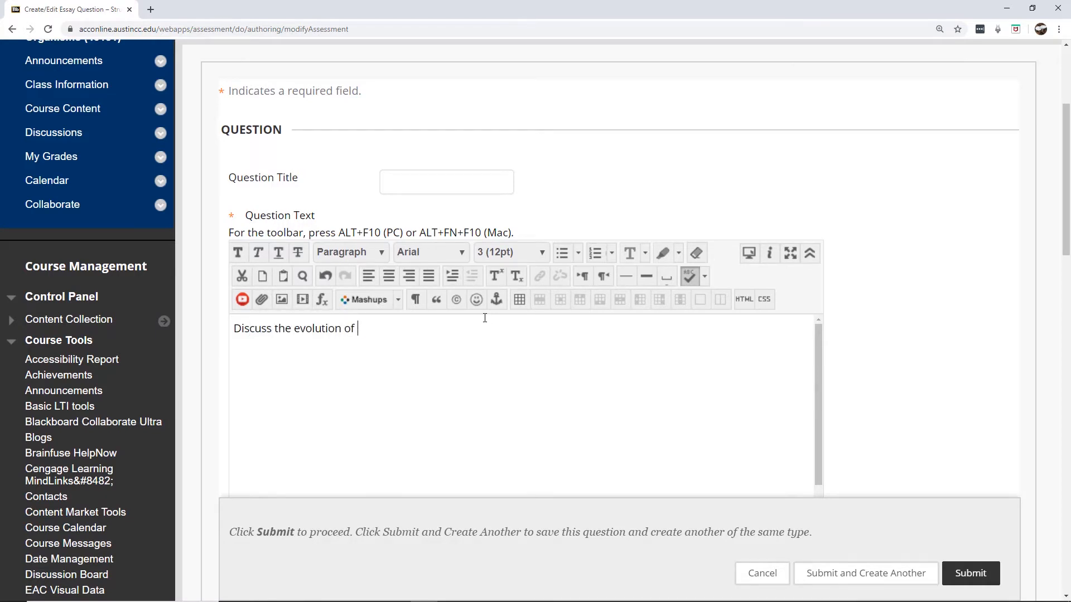
{"action": "type", "text": "flowering plants."}
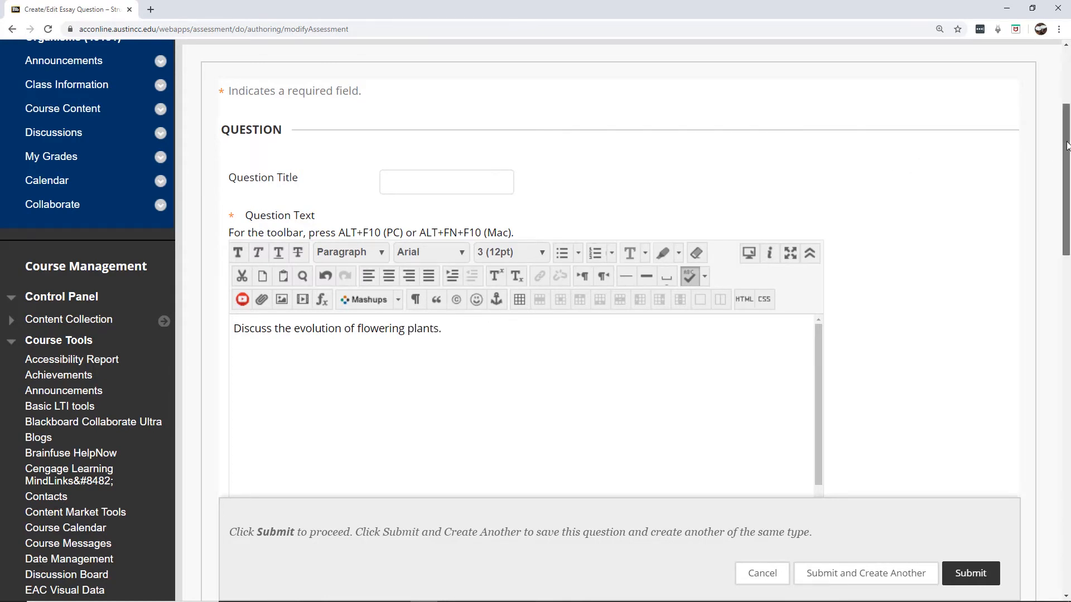
{"action": "left_click_drag", "start_coordinate": [1069, 148], "coordinate": [1068, 302]}
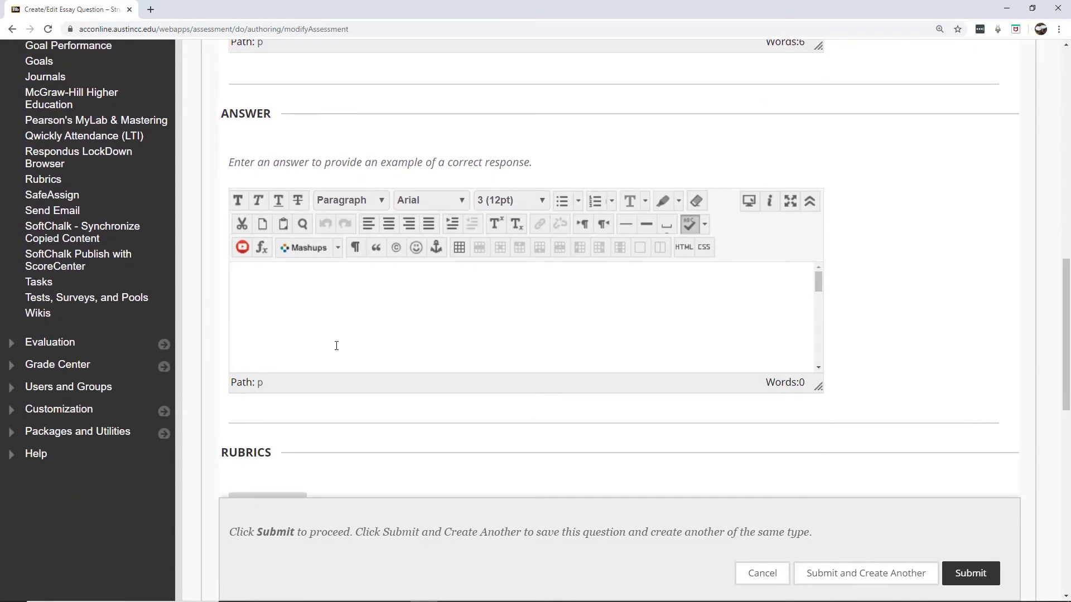
Give the essay the example answer 'Correct response.' and submit it
{"action": "left_click", "coordinate": [281, 316]}
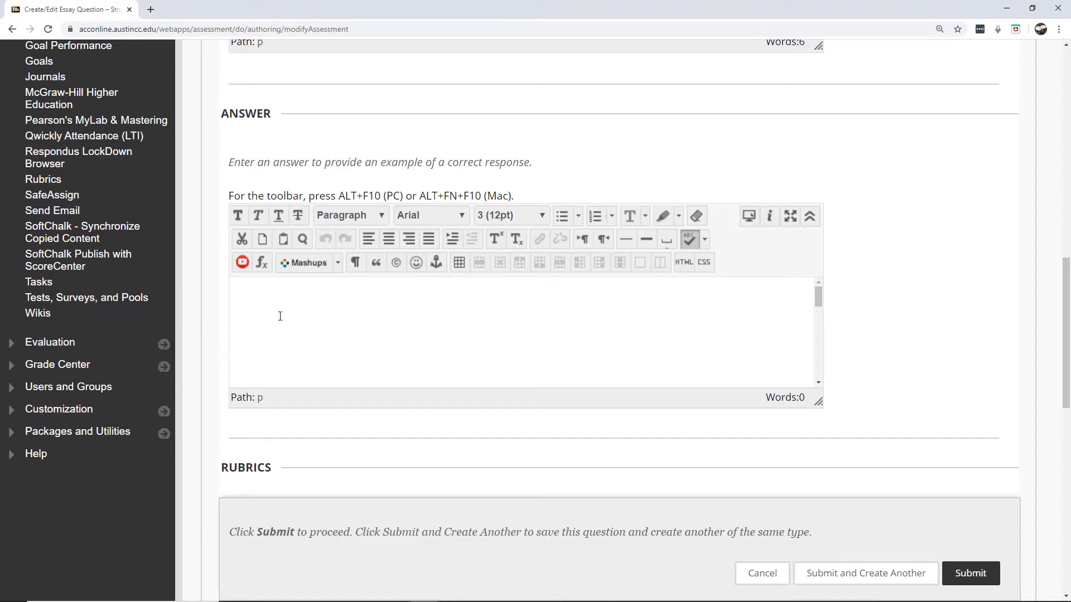
{"action": "type", "text": "Correct response."}
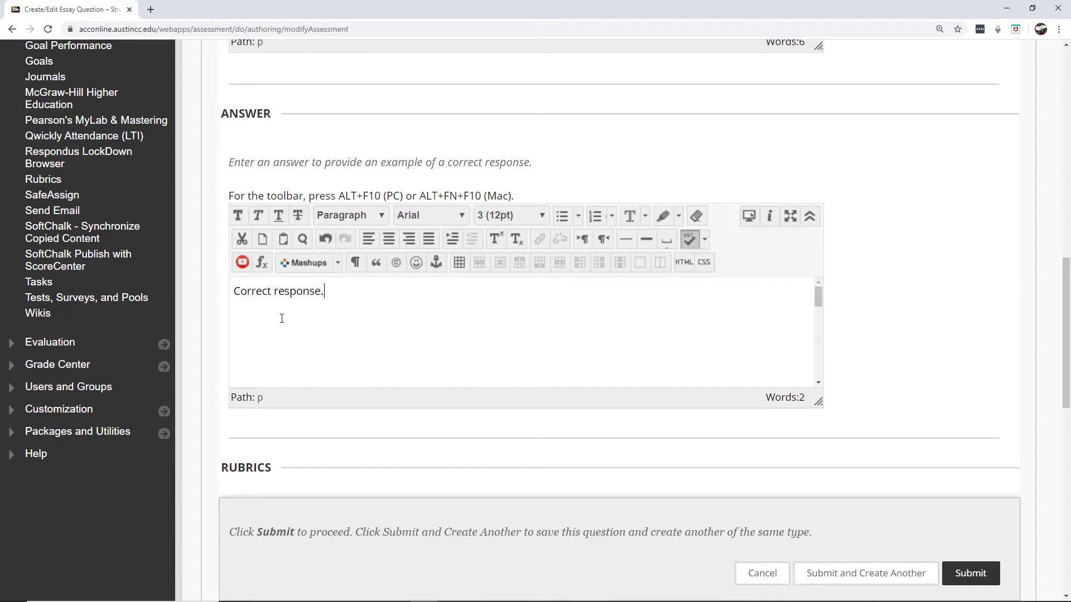
{"action": "left_click_drag", "start_coordinate": [1068, 299], "coordinate": [1068, 490]}
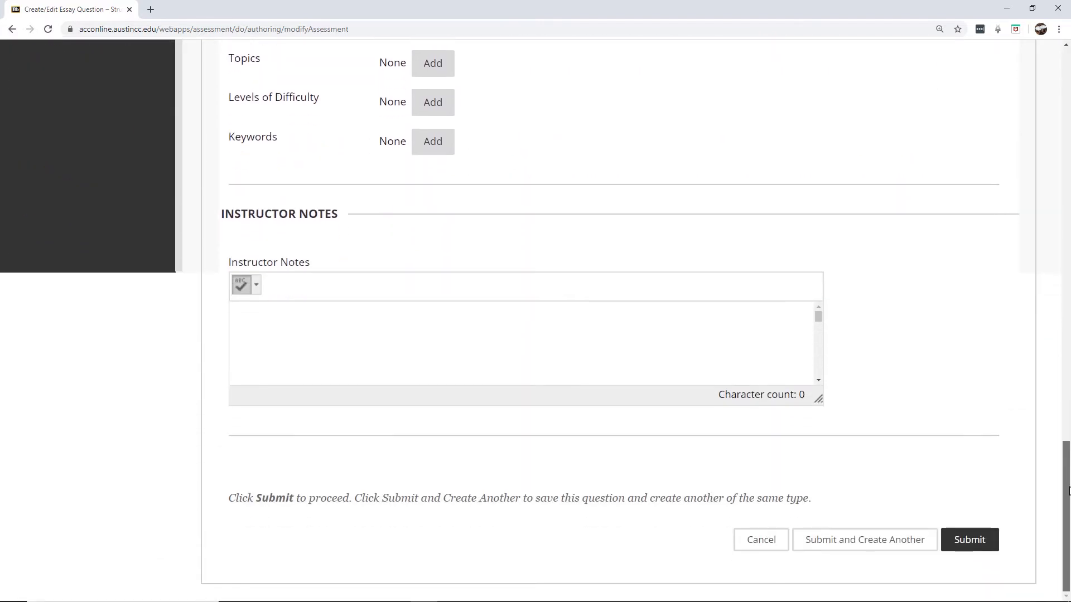
{"action": "left_click", "coordinate": [972, 539]}
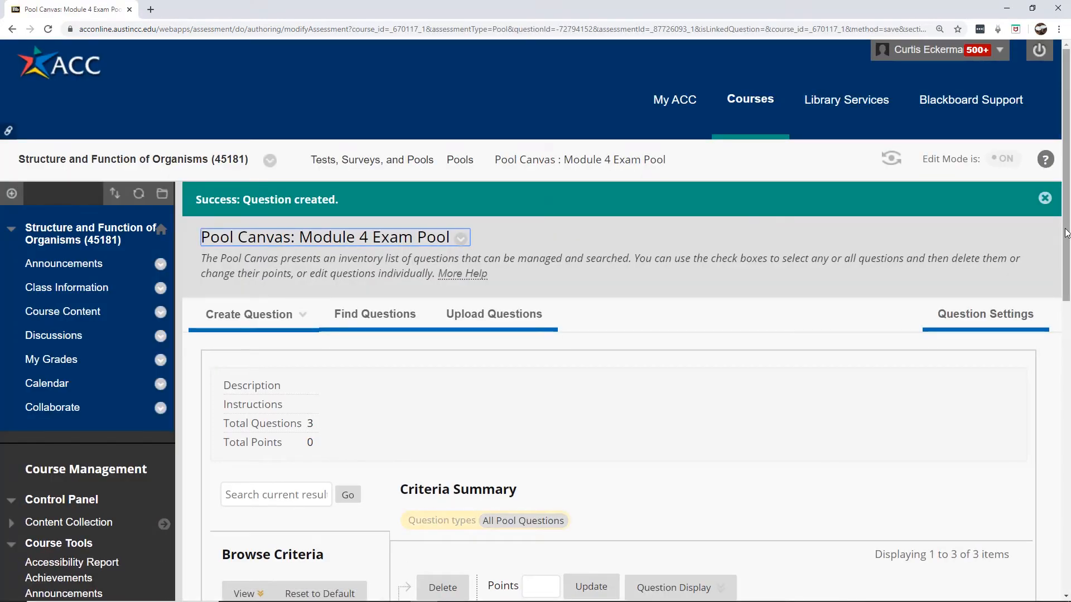
Start a new Fill in the Blank question from the Pool Canvas's Create Question menu
{"action": "left_click_drag", "start_coordinate": [1068, 241], "coordinate": [1070, 325]}
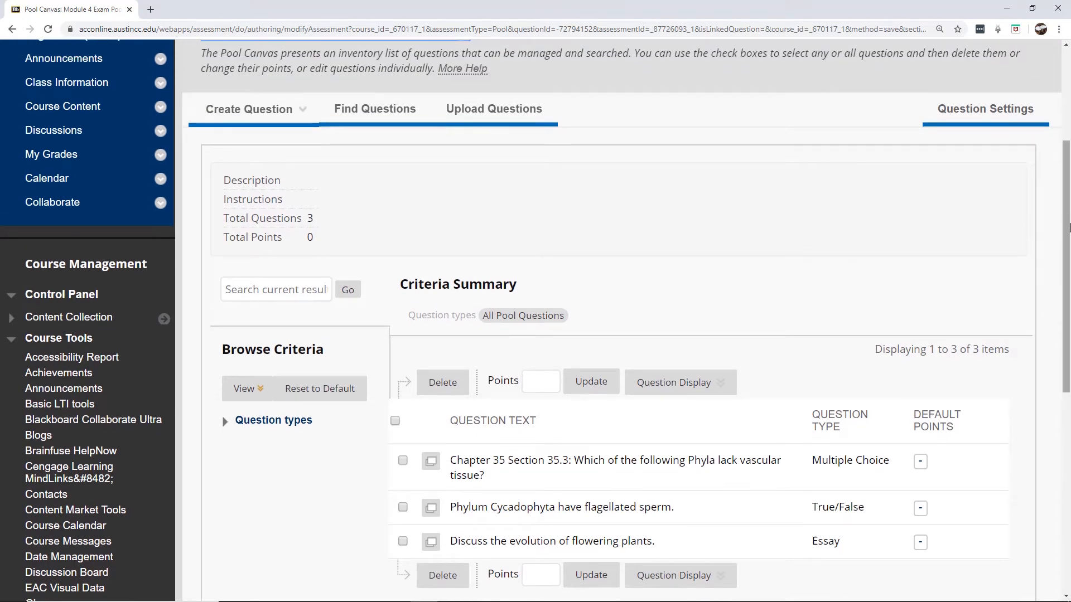
{"action": "left_click_drag", "start_coordinate": [1067, 230], "coordinate": [1069, 212]}
{"action": "left_click", "coordinate": [250, 149]}
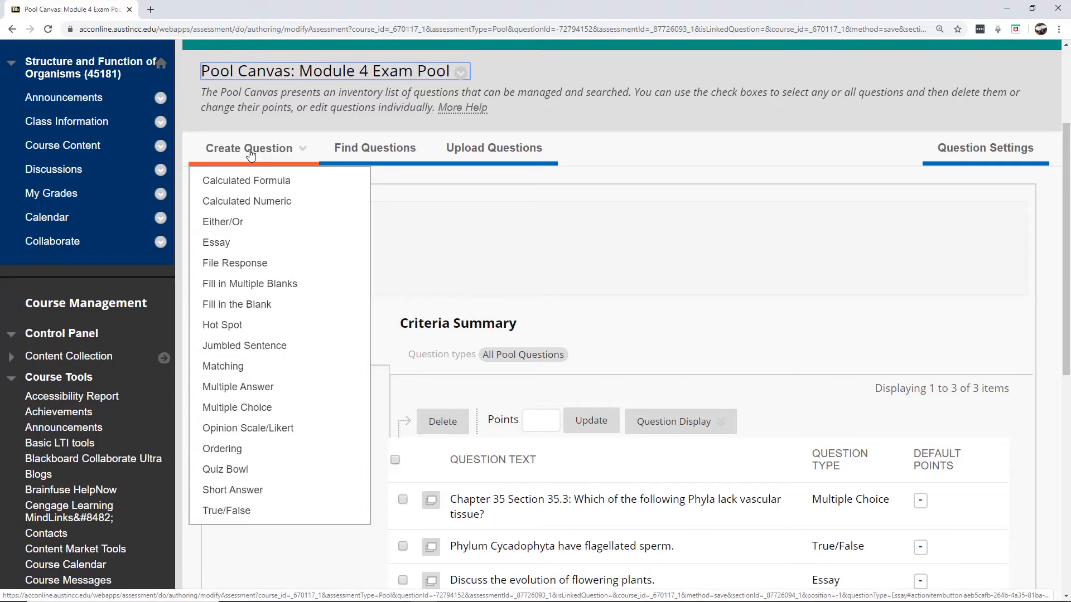
{"action": "left_click", "coordinate": [261, 305]}
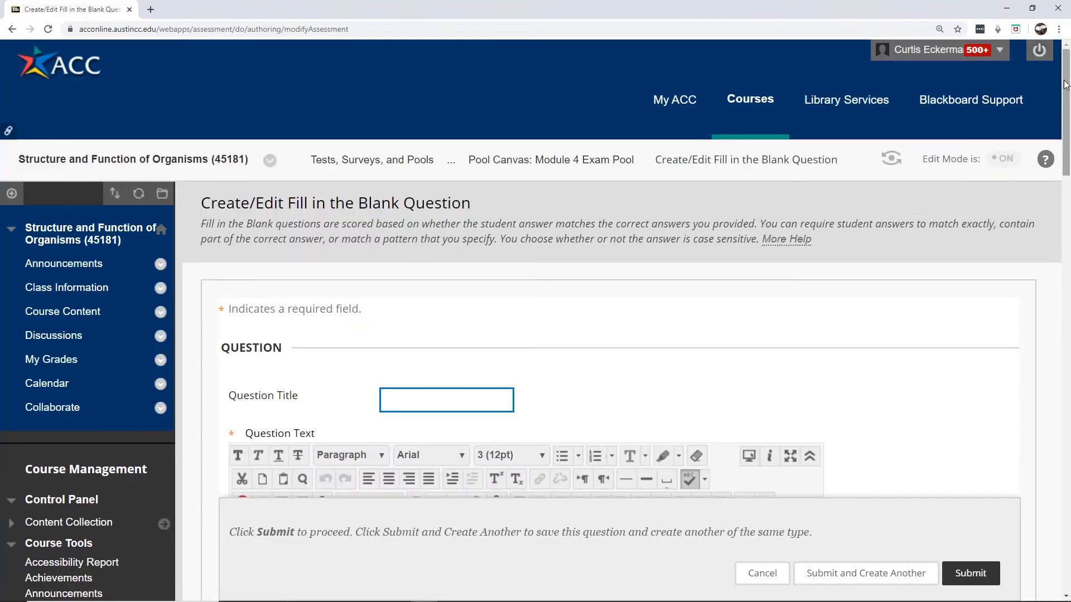
Enter the question text 'Flowering plants are divided into two major groups the monocots and the [1].'
{"action": "left_click_drag", "start_coordinate": [1066, 84], "coordinate": [1065, 160]}
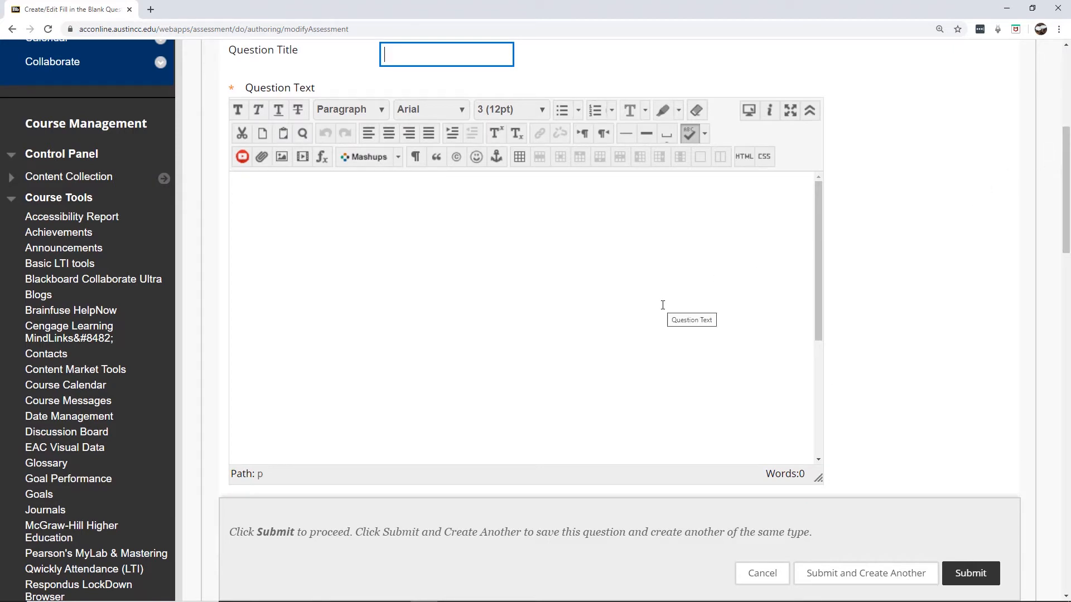
{"action": "left_click_drag", "start_coordinate": [1067, 193], "coordinate": [1069, 172]}
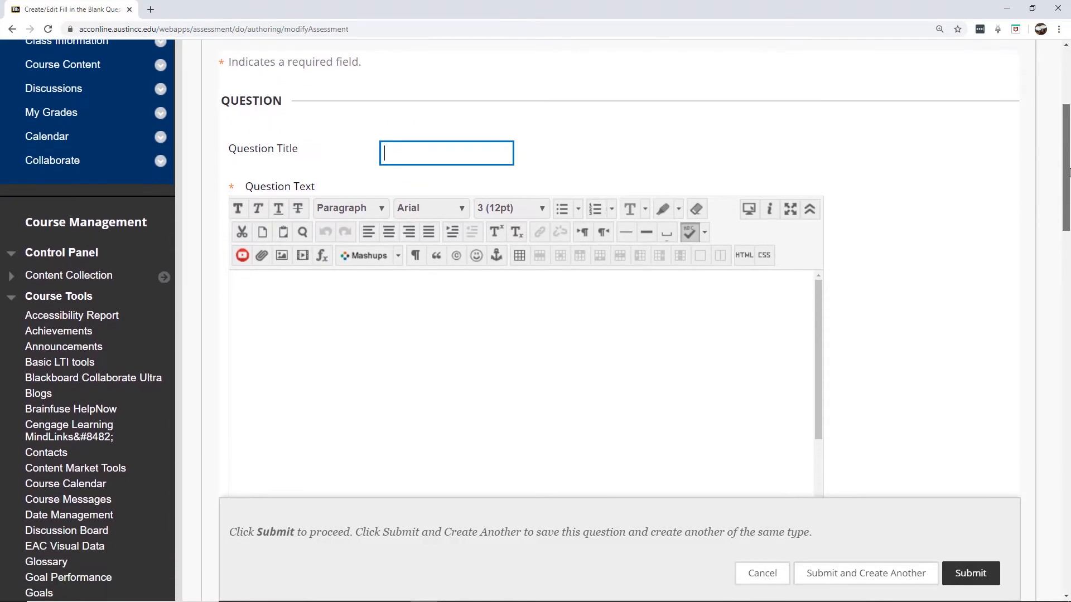
{"action": "left_click", "coordinate": [746, 287]}
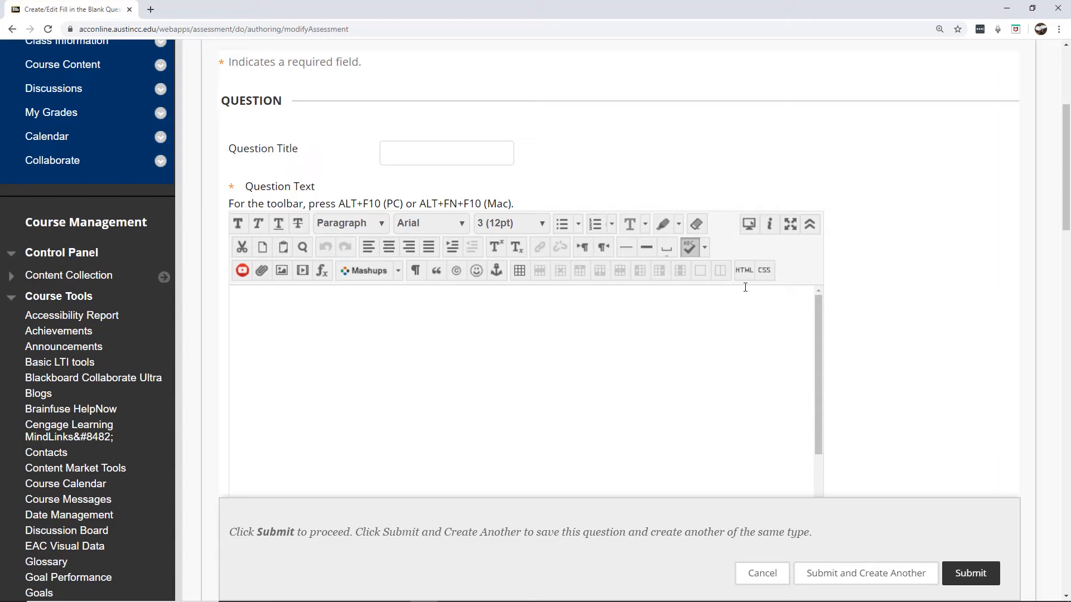
{"action": "type", "text": "Flowering plants "}
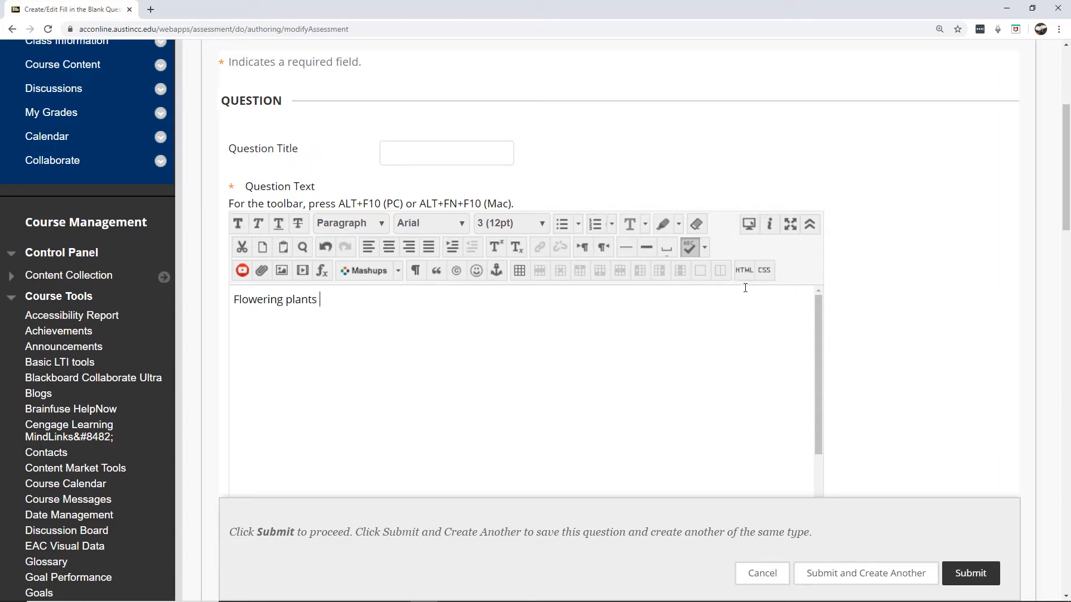
{"action": "type", "text": "are divided into two ma"}
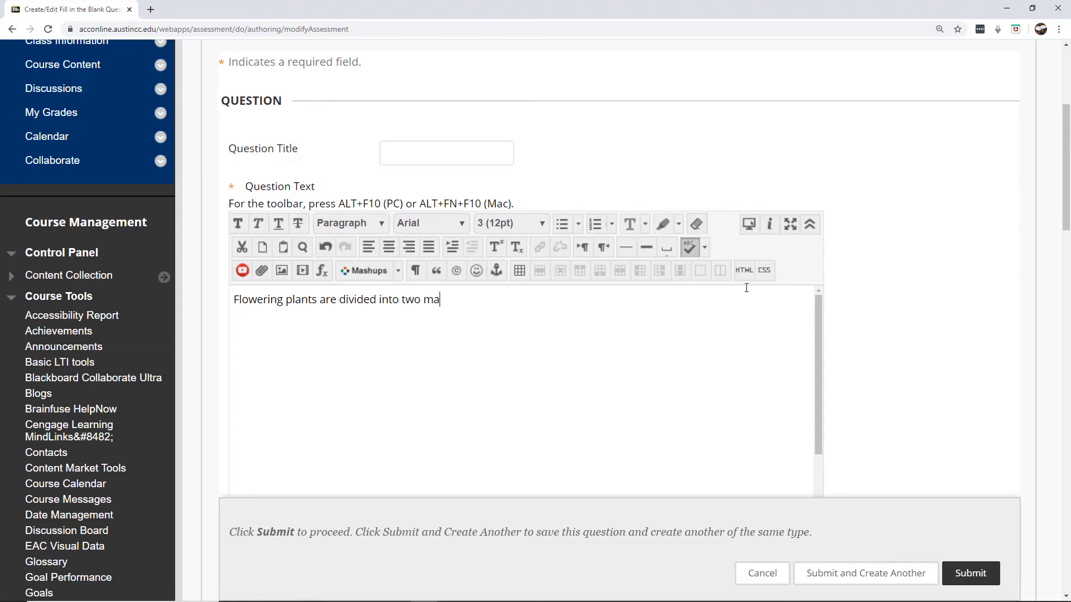
{"action": "type", "text": "jor groups the monoco"}
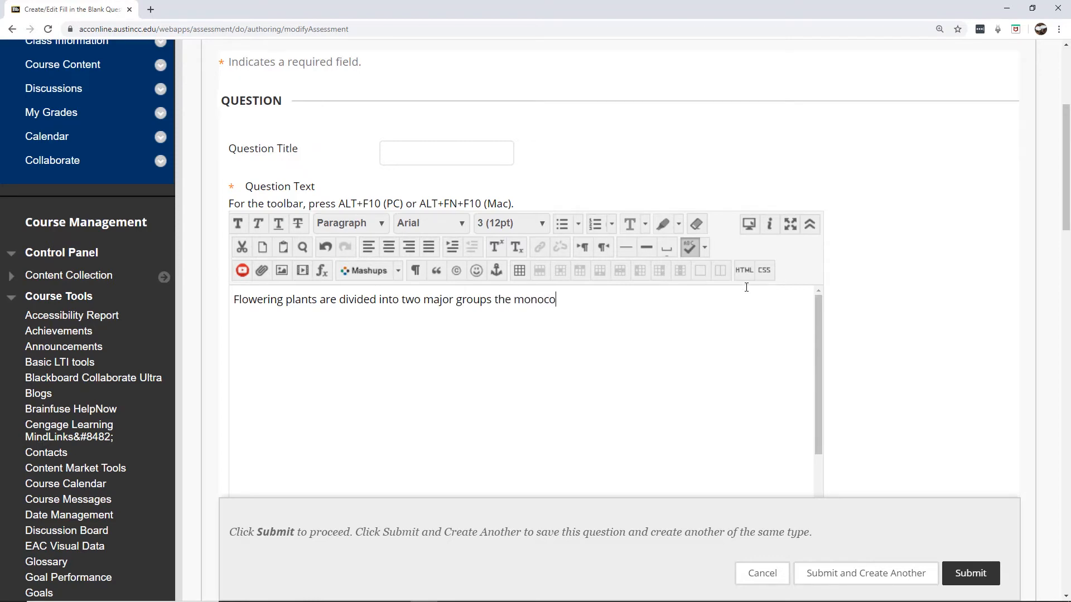
{"action": "type", "text": "ts and the "}
{"action": "type", "text": "["}
{"action": "type", "text": "]"}
{"action": "type", "text": "1"}
{"action": "type", "text": "."}
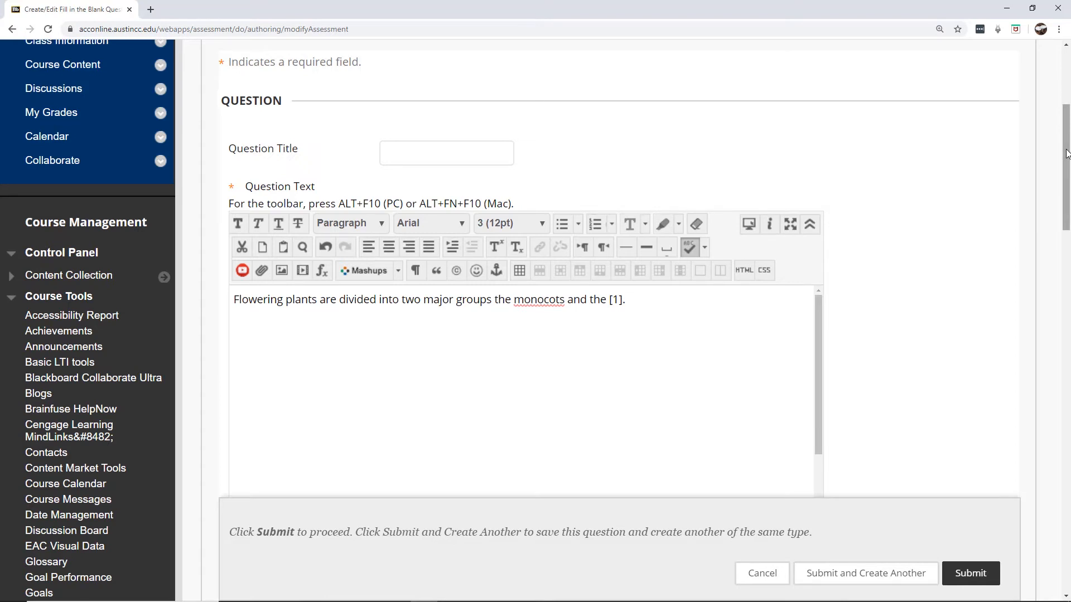
{"action": "left_click_drag", "start_coordinate": [1067, 155], "coordinate": [1066, 256]}
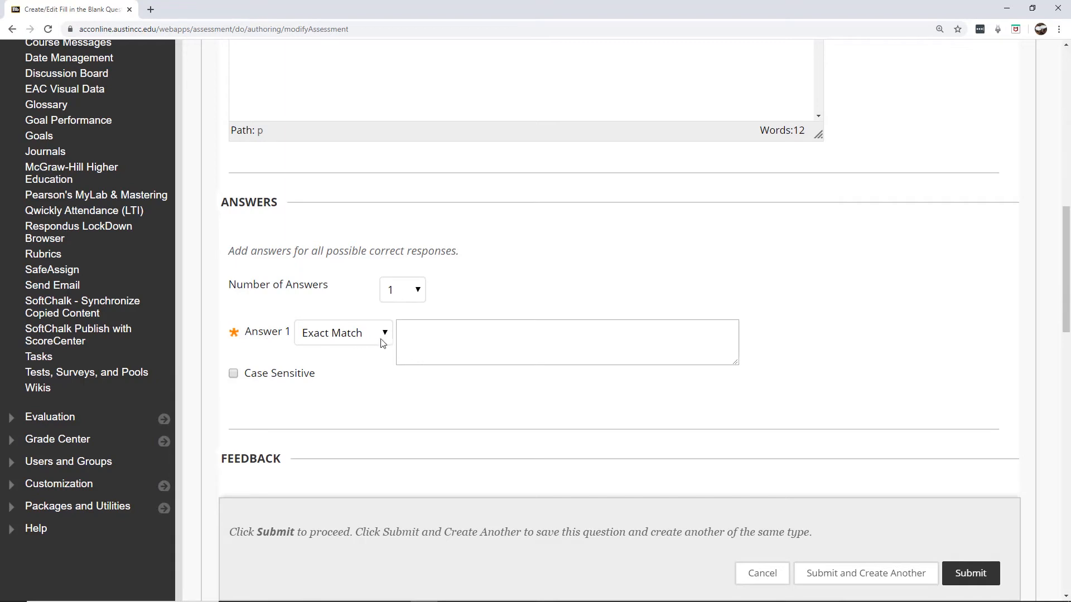
Enter 'eudicot' as Answer 1 and set its evaluation to Contains
{"action": "left_click", "coordinate": [440, 338]}
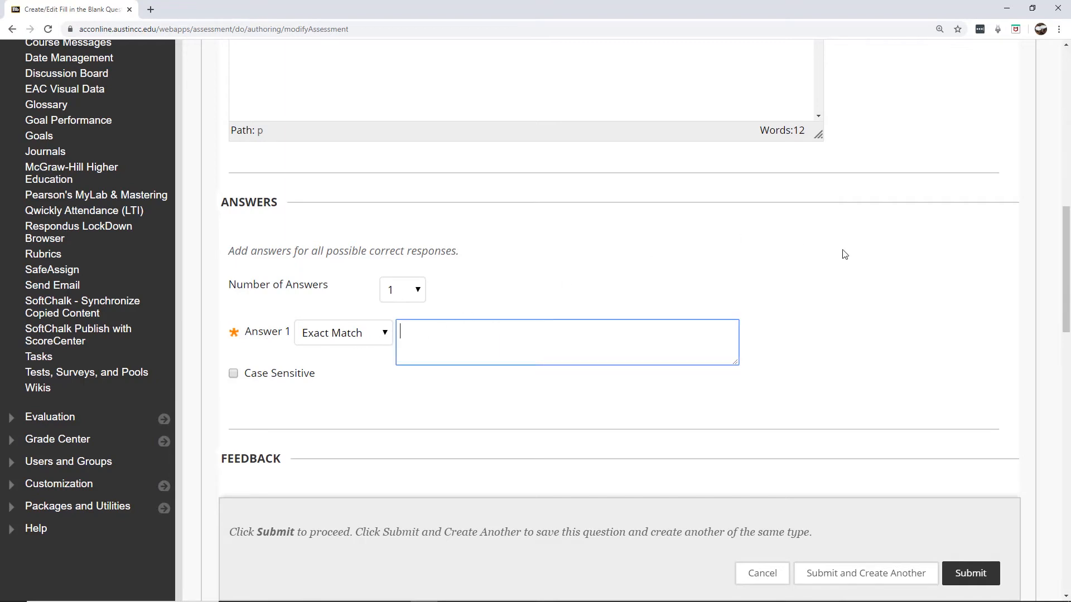
{"action": "type", "text": "eudicots"}
{"action": "mouse_move", "coordinate": [1065, 291]}
{"action": "left_mouse_down"}
{"action": "mouse_move", "coordinate": [1065, 230]}
{"action": "mouse_move", "coordinate": [1065, 292]}
{"action": "left_mouse_up"}
{"action": "key", "text": "BackSpace"}
{"action": "left_click", "coordinate": [386, 333]}
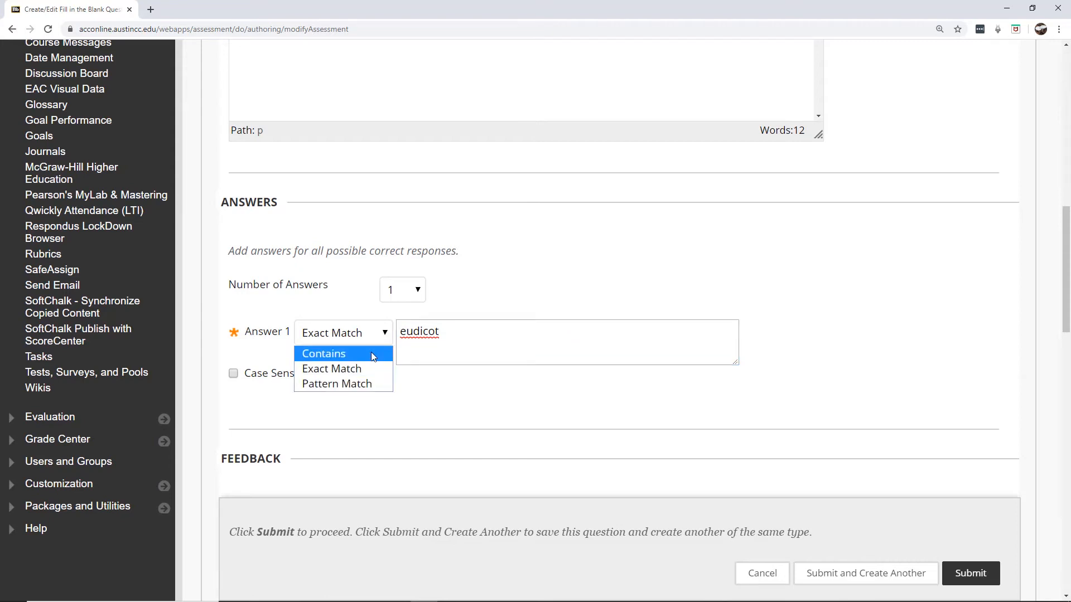
{"action": "left_click", "coordinate": [371, 353]}
{"action": "left_click", "coordinate": [381, 410]}
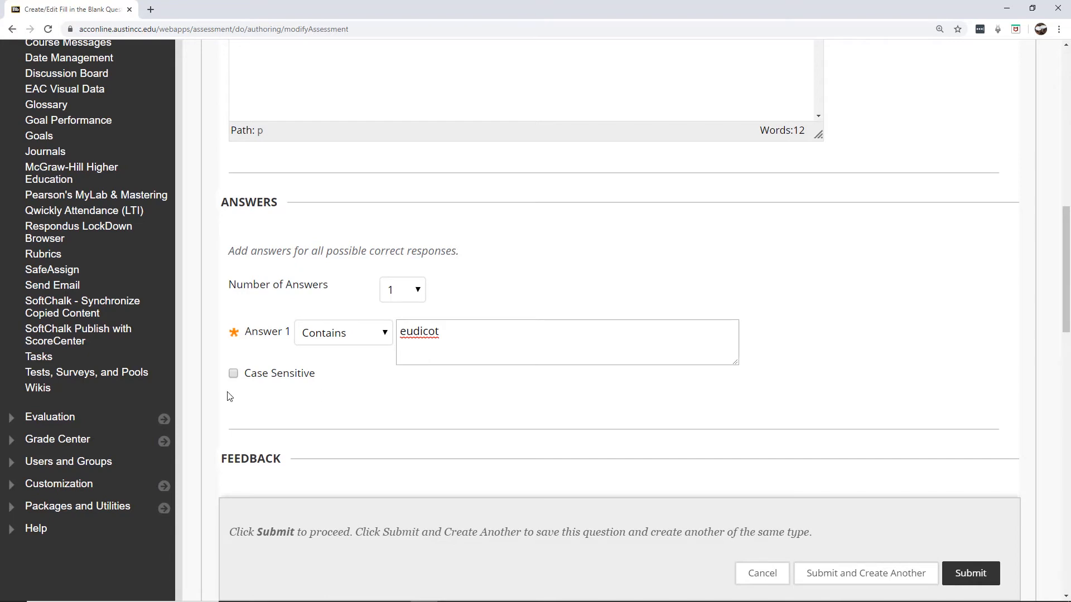
Set Number of Answers to 2 and add 'dicot' as Answer 2 with Contains
{"action": "left_click", "coordinate": [417, 291]}
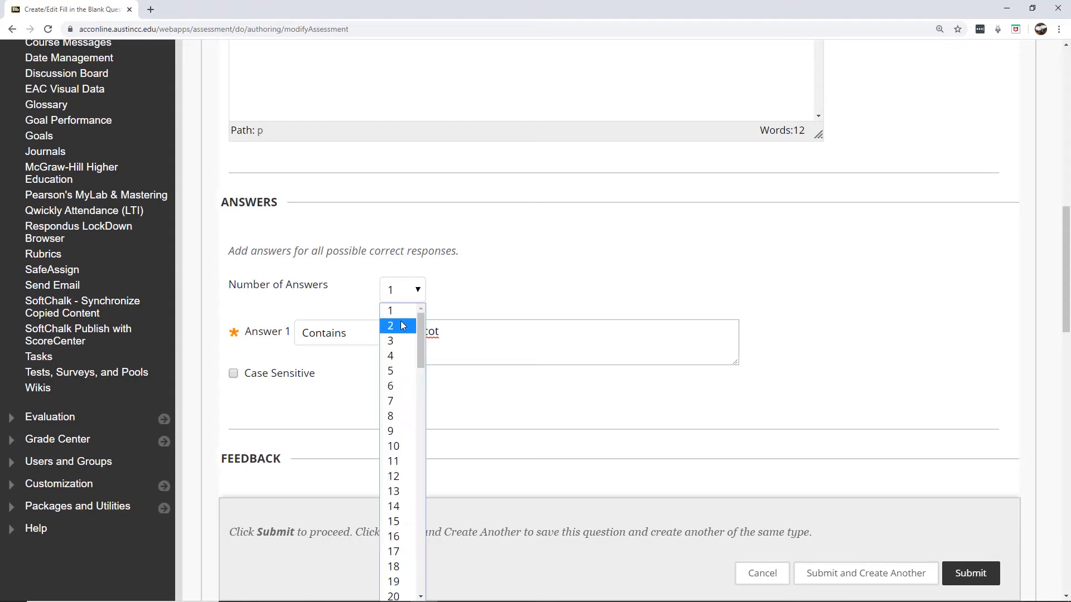
{"action": "left_click", "coordinate": [400, 324]}
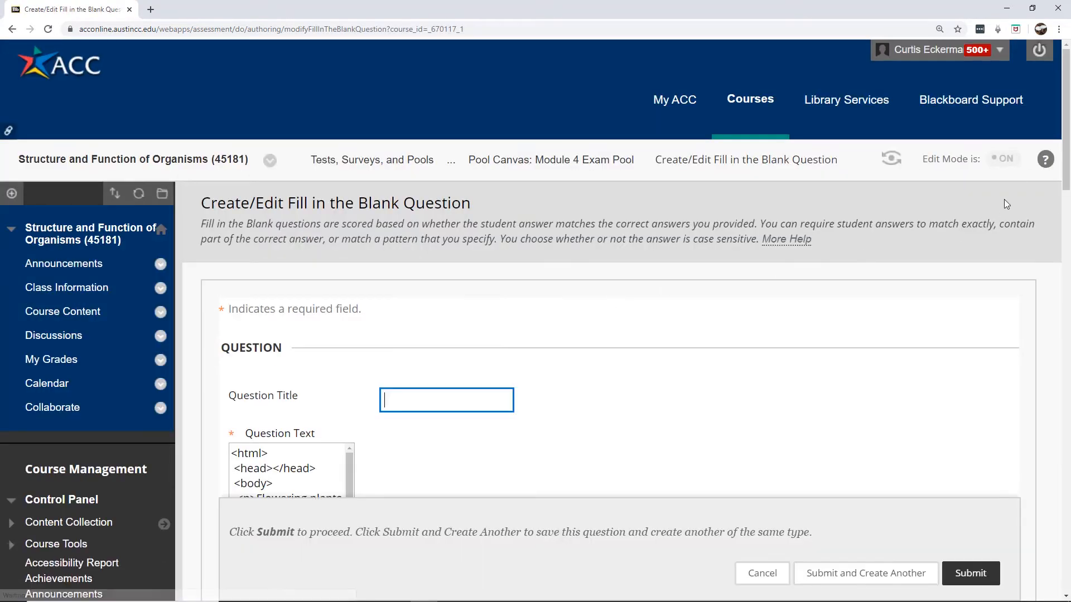
{"action": "scroll", "coordinate": [474, 293], "scroll_direction": "down", "scroll_amount": 15}
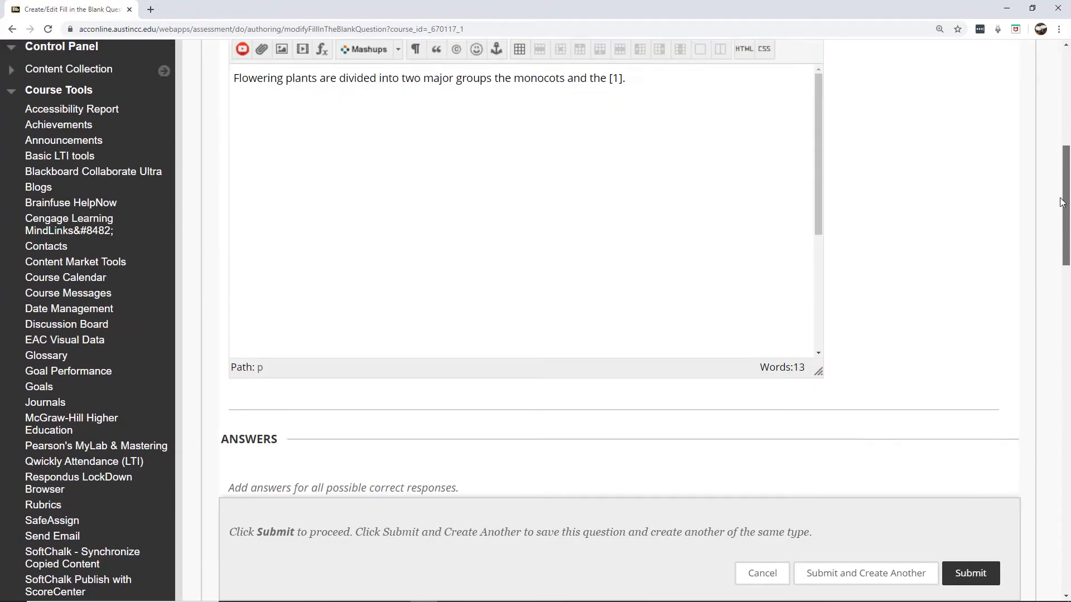
{"action": "left_click", "coordinate": [475, 294]}
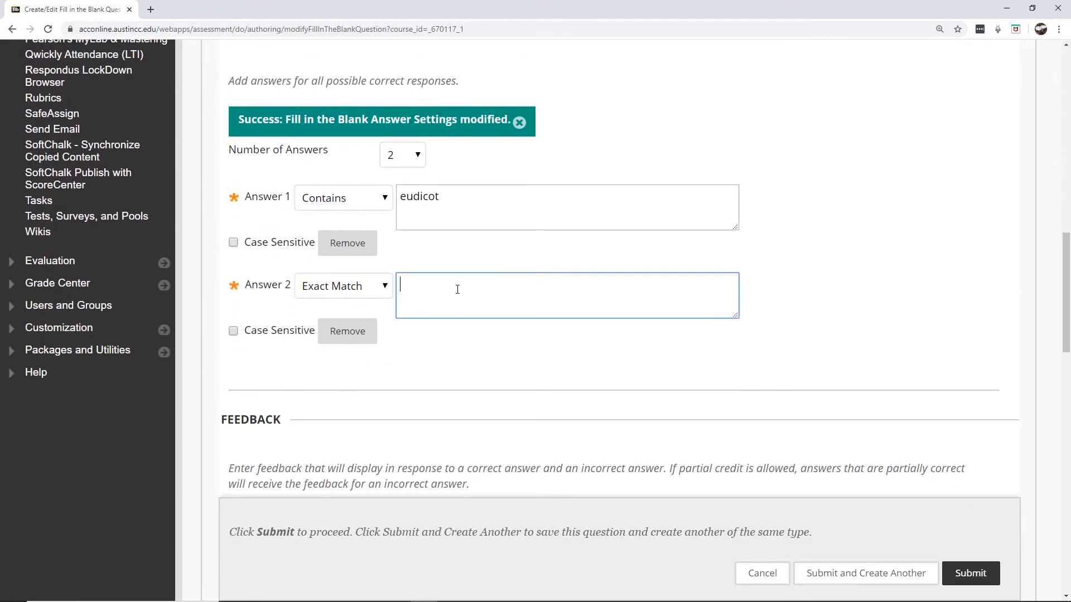
{"action": "type", "text": "dicot"}
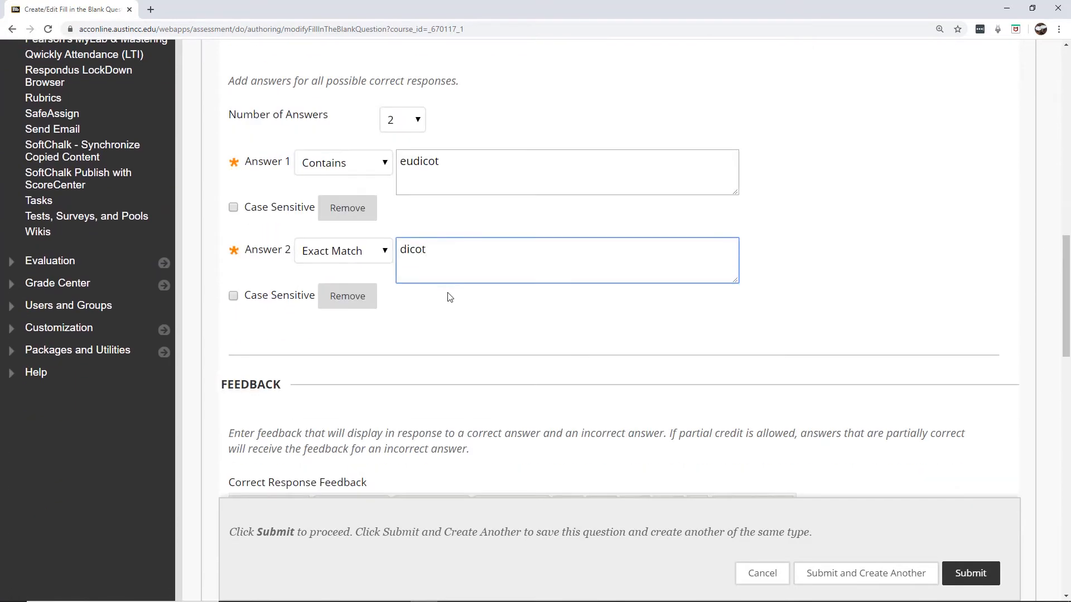
{"action": "left_click", "coordinate": [353, 252]}
{"action": "left_click", "coordinate": [343, 273]}
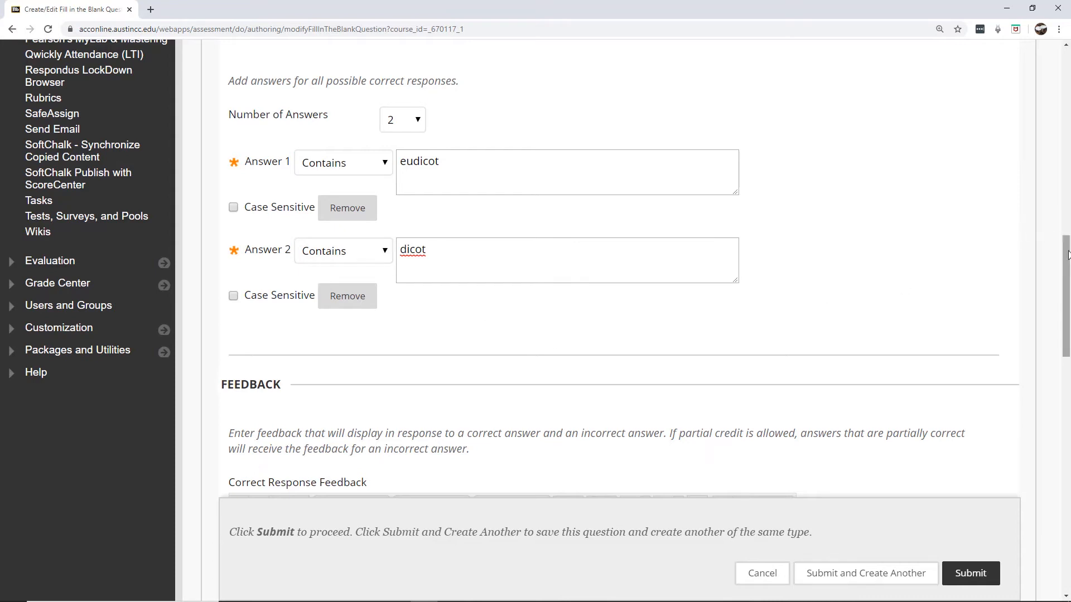
{"action": "left_click_drag", "start_coordinate": [1067, 254], "coordinate": [1067, 320]}
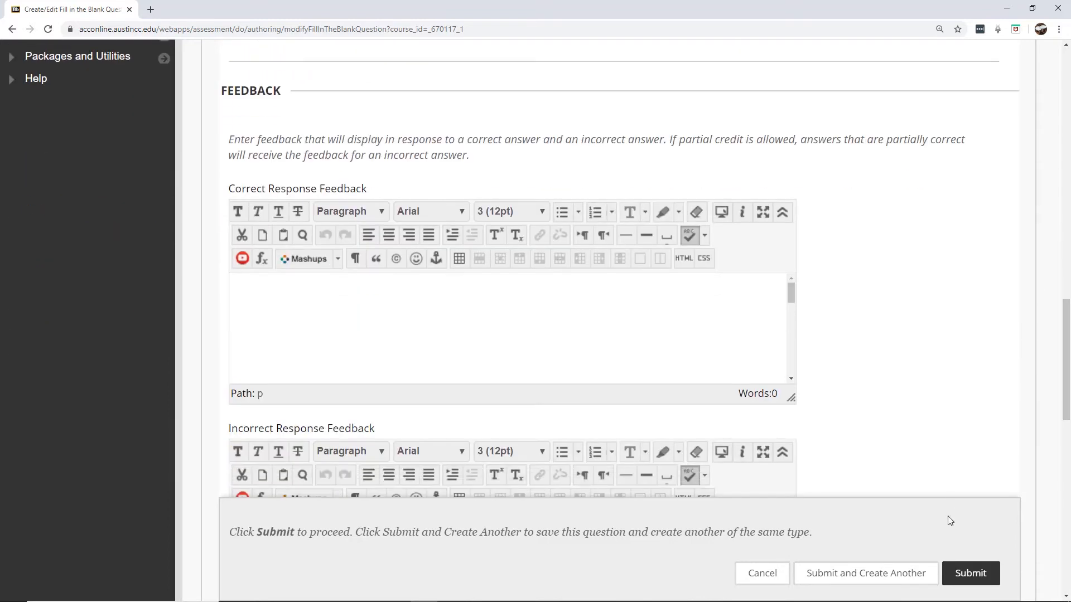
Save the Fill in the Blank question and preview its details in the pool
{"action": "left_click", "coordinate": [976, 577]}
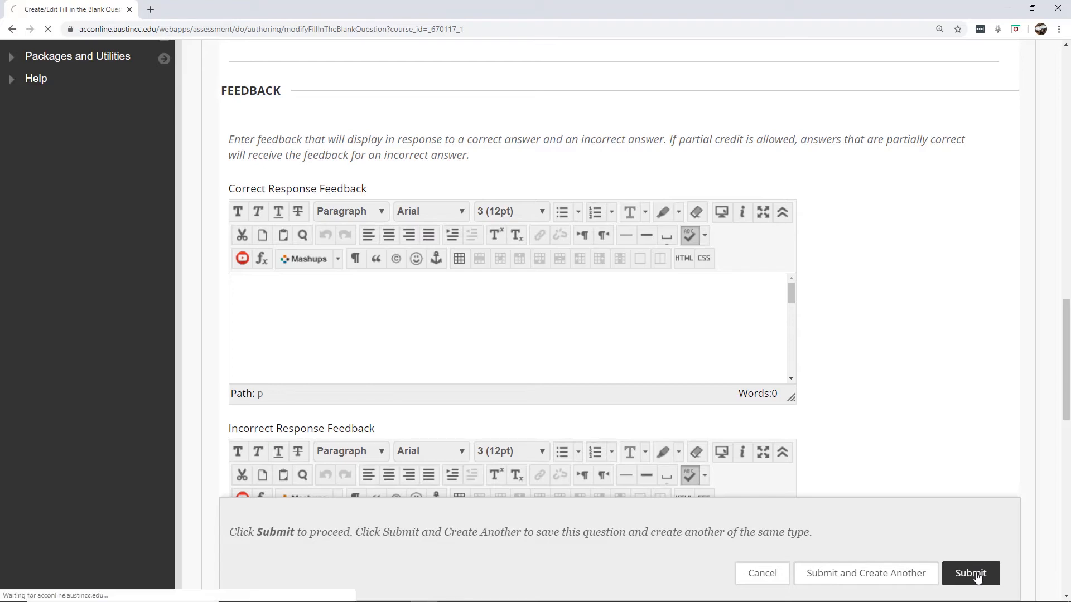
{"action": "left_click_drag", "start_coordinate": [1066, 175], "coordinate": [1065, 347]}
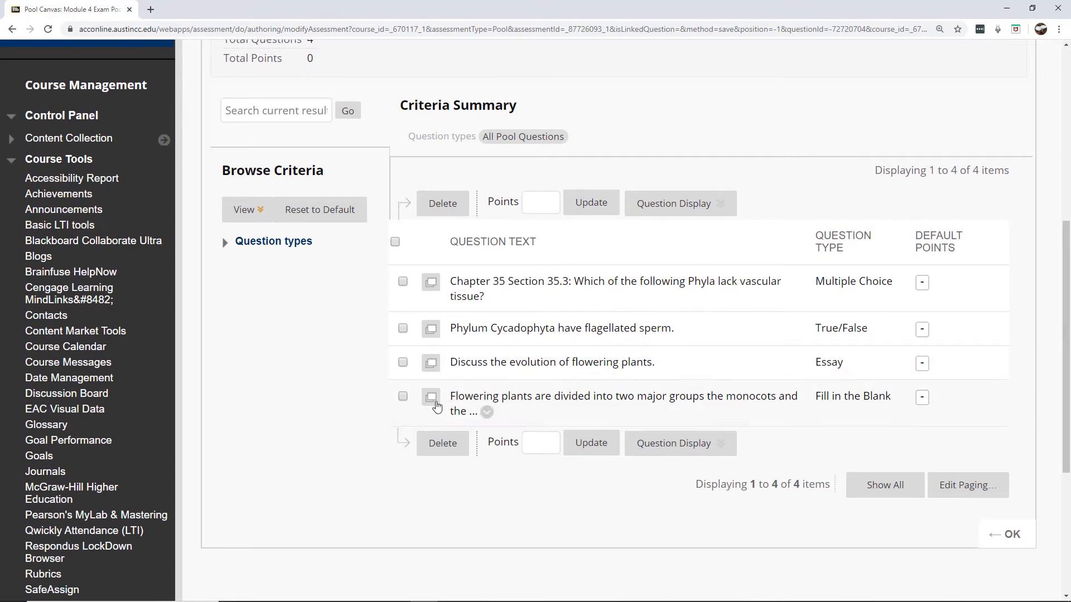
{"action": "left_click", "coordinate": [432, 396]}
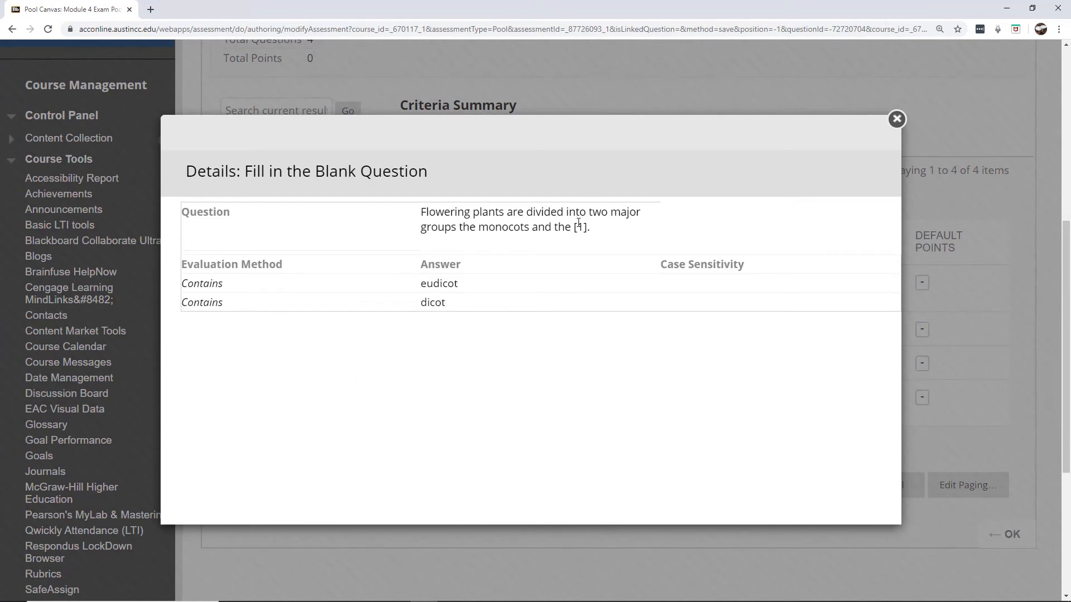
{"action": "left_click_drag", "start_coordinate": [582, 226], "coordinate": [612, 227]}
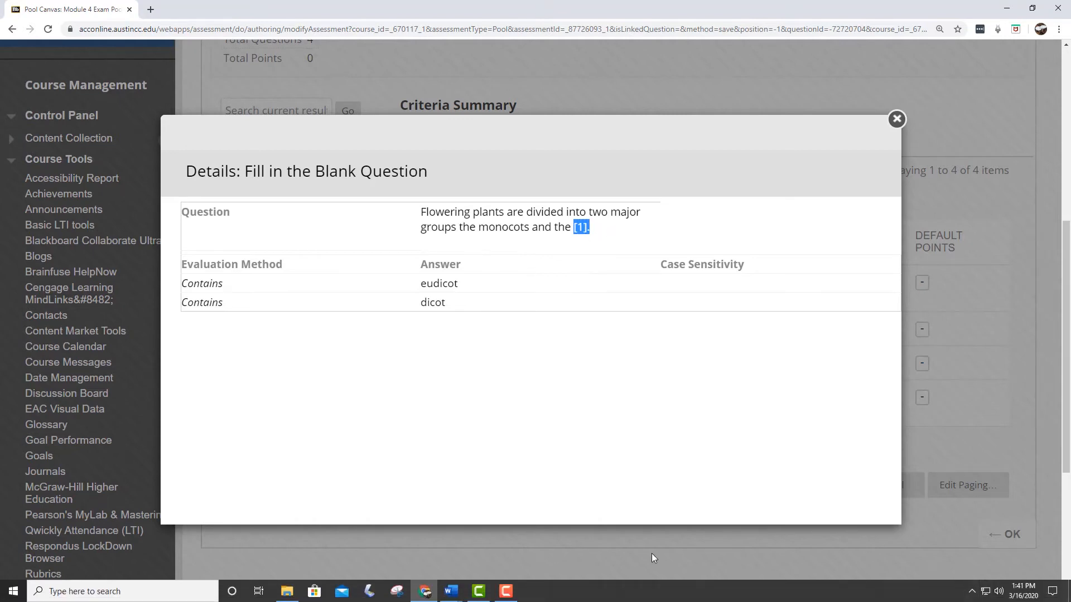
Close the Fill in the Blank details window and return to the question list
{"action": "left_click", "coordinate": [506, 592]}
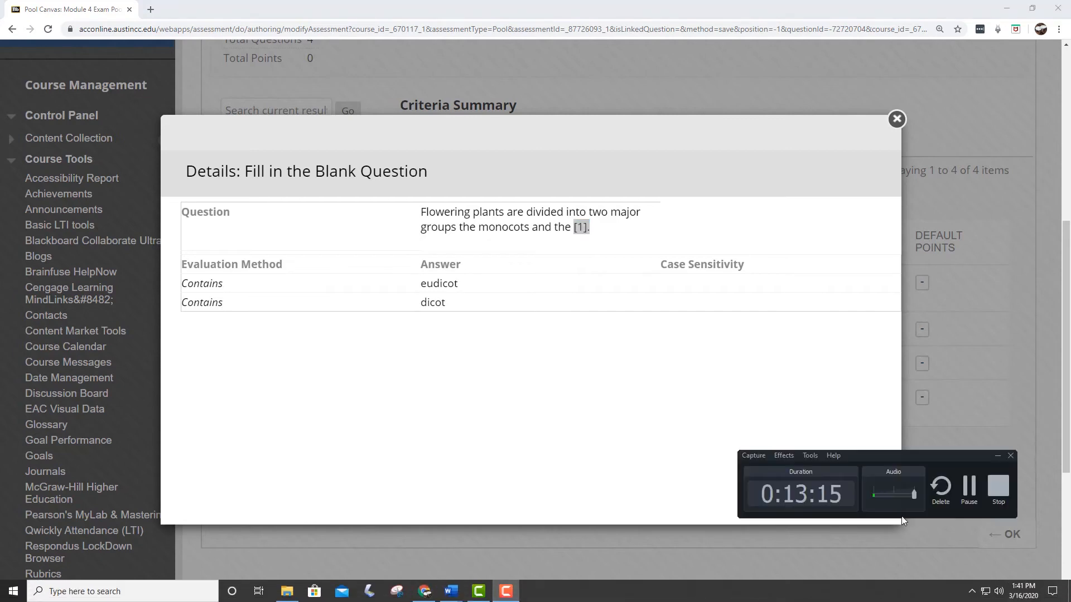
{"action": "left_click", "coordinate": [969, 489]}
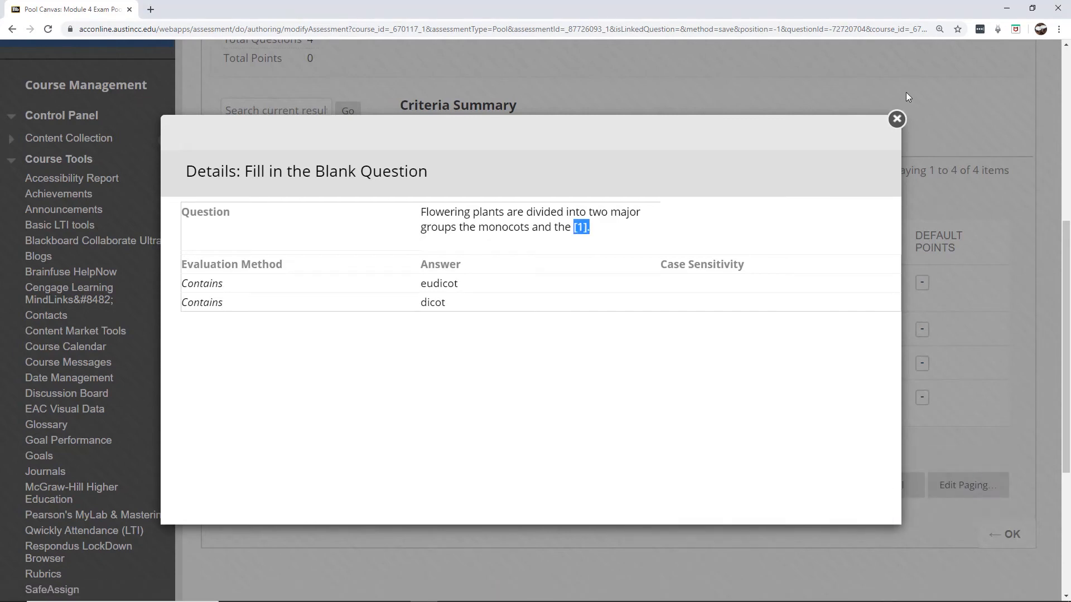
{"action": "left_click", "coordinate": [897, 120]}
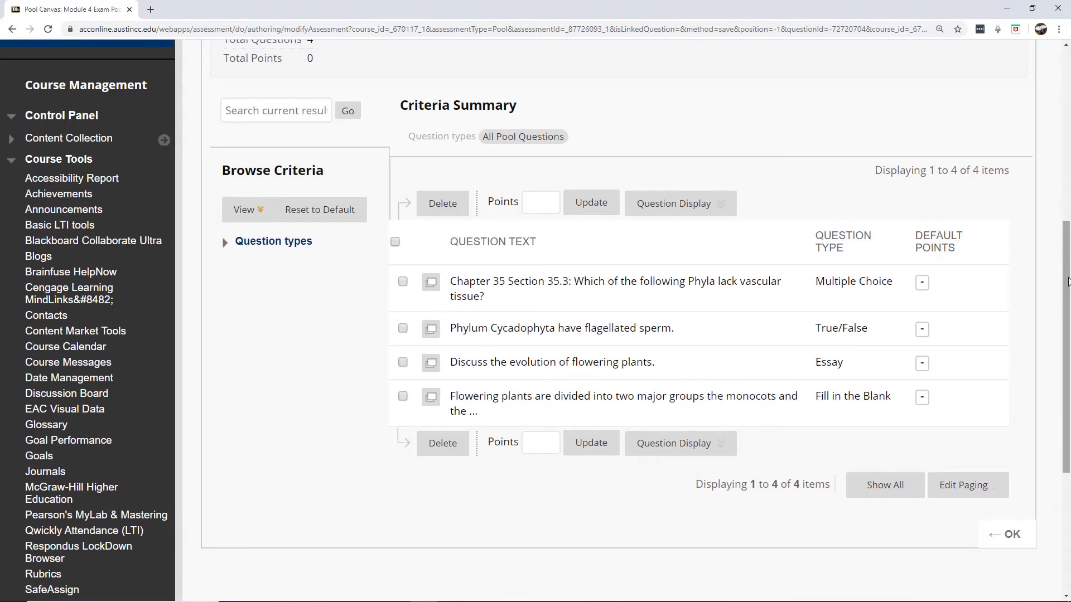
{"action": "left_click_drag", "start_coordinate": [1067, 281], "coordinate": [1062, 211]}
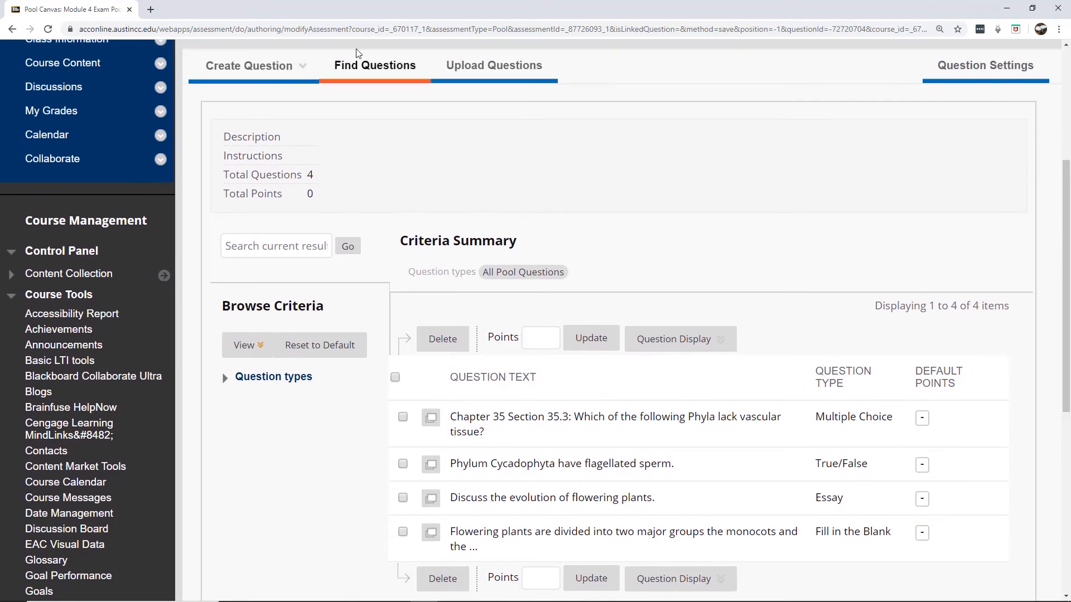
Start a new Fill in Multiple Blanks question
{"action": "left_click", "coordinate": [249, 65]}
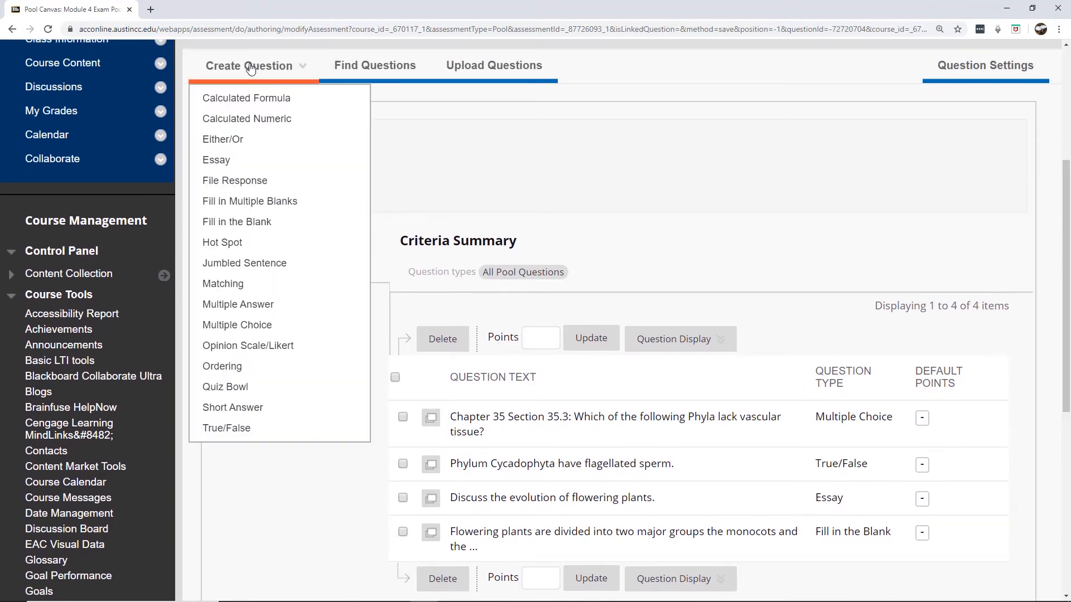
{"action": "left_click", "coordinate": [251, 202]}
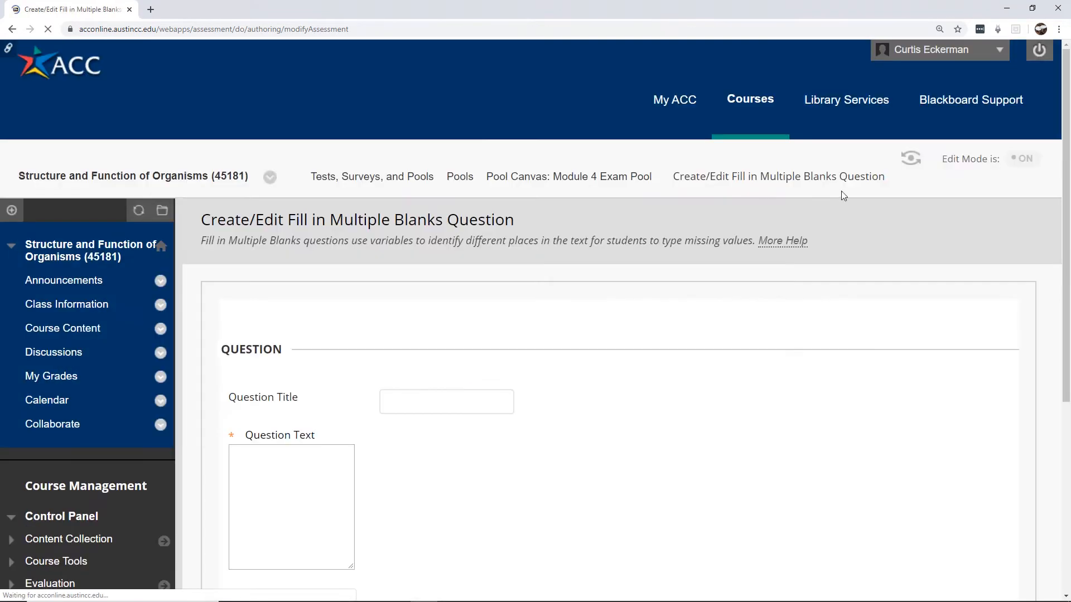
{"action": "left_click_drag", "start_coordinate": [1068, 131], "coordinate": [1062, 249]}
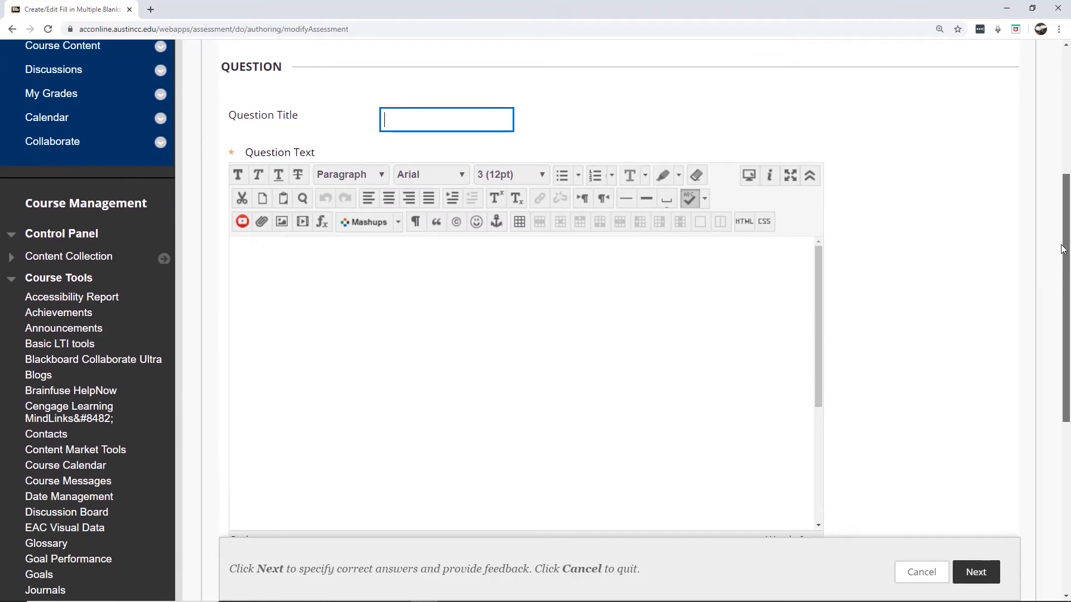
Enter three lines 'Question 1 [1]' to 'Question 3 [3]' and allow partial credit
{"action": "left_click", "coordinate": [397, 307]}
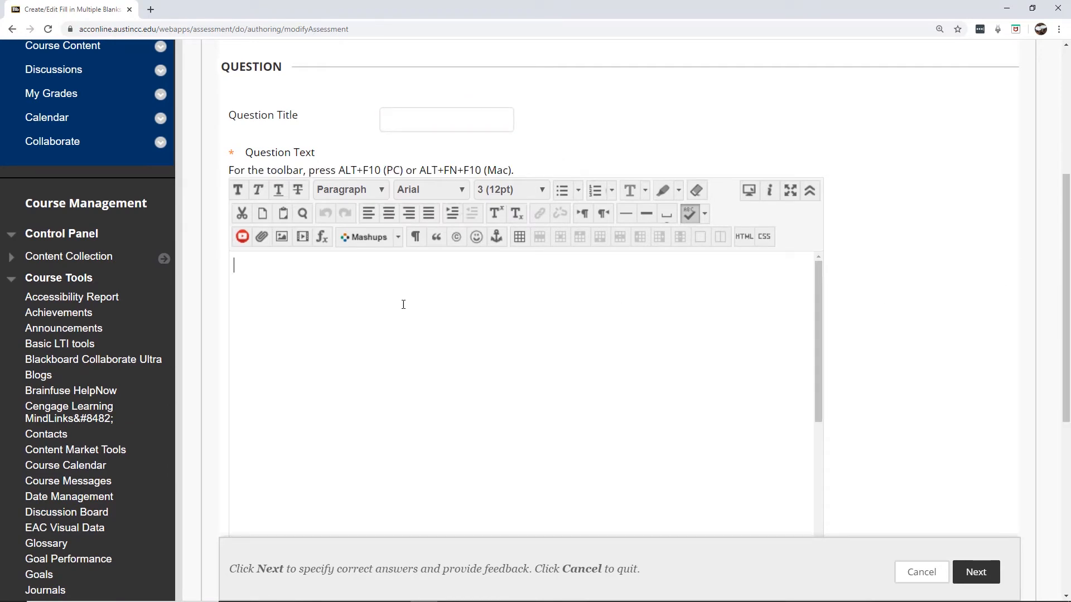
{"action": "type", "text": "A"}
{"action": "type", "text": "Qu"}
{"action": "type", "text": "estion"}
{"action": "type", "text": " 1 [1"}
{"action": "type", "text": "]"}
{"action": "key", "text": "Return"}
{"action": "type", "text": "Question 2 ["}
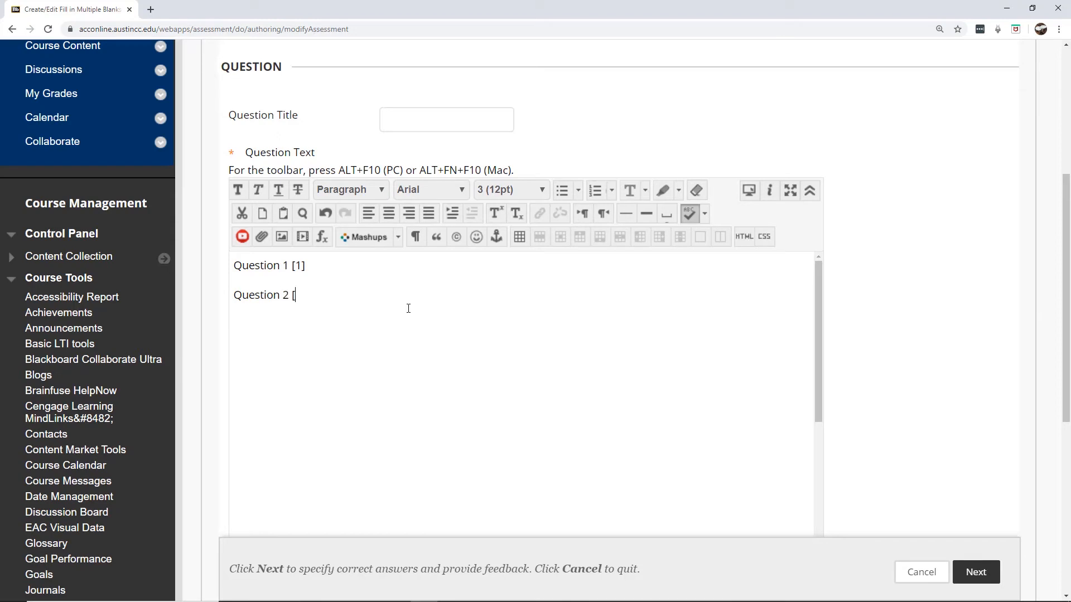
{"action": "type", "text": "2"}
{"action": "type", "text": "Questio"}
{"action": "key", "text": "BackSpace"}
{"action": "key", "text": "BackSpace"}
{"action": "key", "text": "BackSpace"}
{"action": "key", "text": "BackSpace"}
{"action": "key", "text": "BackSpace"}
{"action": "key", "text": "BackSpace"}
{"action": "key", "text": "BackSpace"}
{"action": "type", "text": "Question "}
{"action": "type", "text": "3 []"}
{"action": "type", "text": "3"}
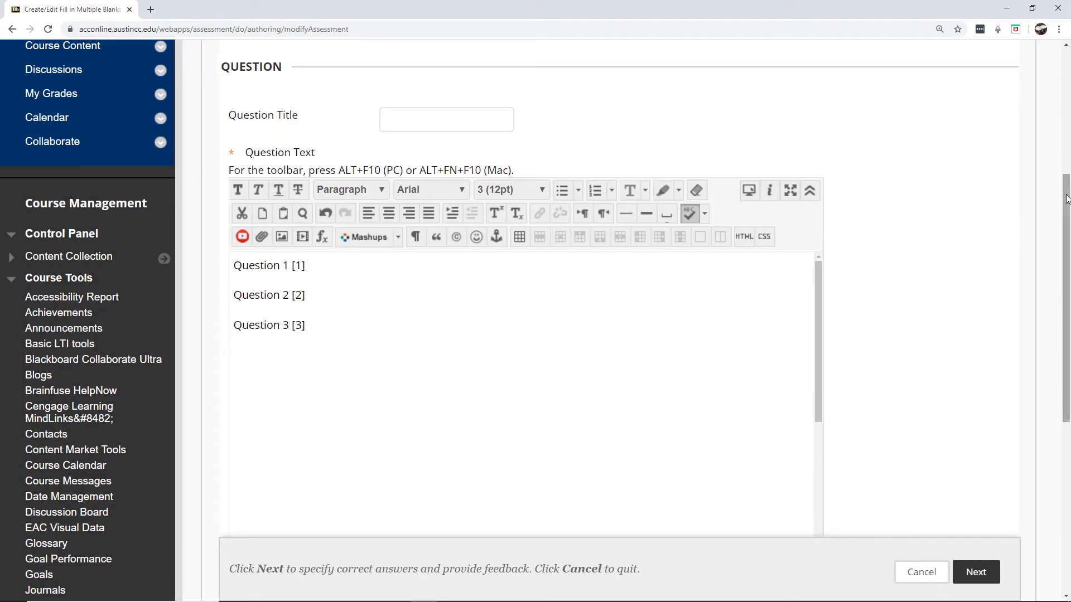
{"action": "left_click_drag", "start_coordinate": [1065, 199], "coordinate": [1032, 342]}
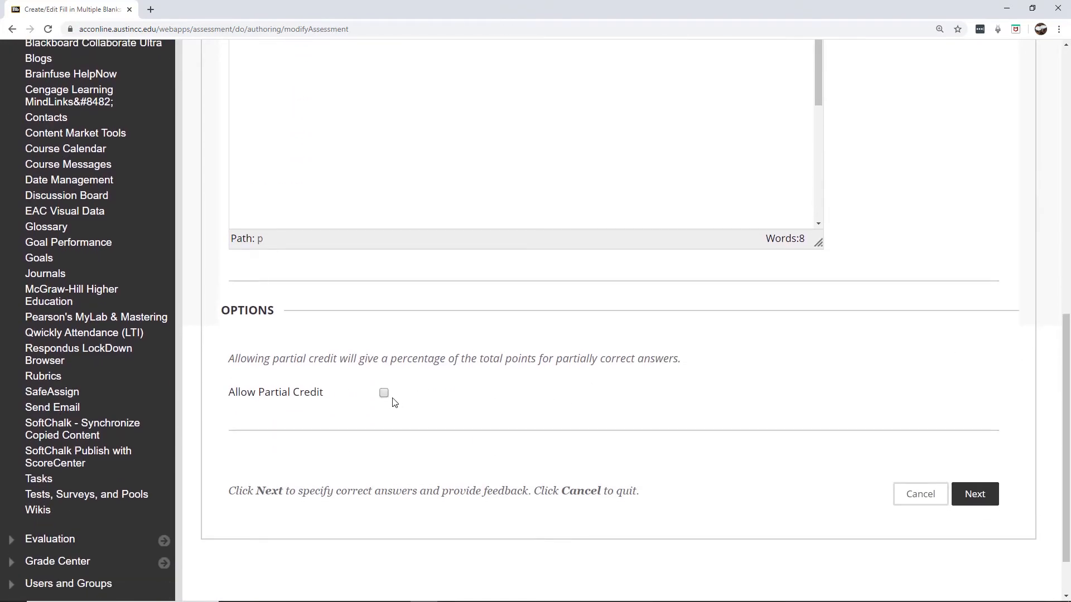
{"action": "left_click", "coordinate": [385, 393]}
{"action": "left_click", "coordinate": [989, 494]}
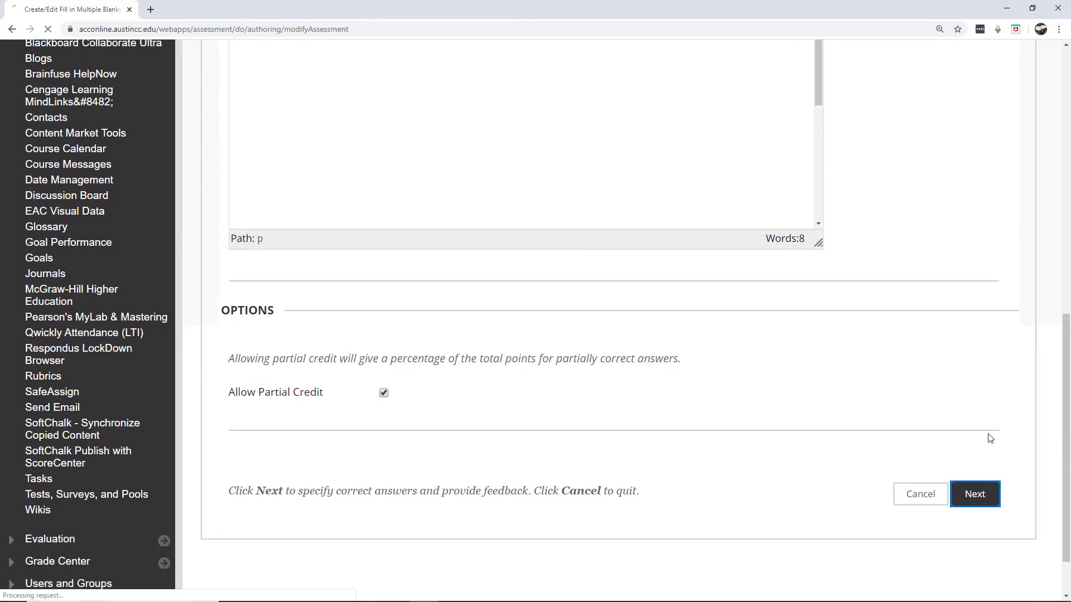
Enter answers 'answer 1', 'answer 2' and 'answer 3', setting blank 3 to Contains
{"action": "left_click_drag", "start_coordinate": [1067, 148], "coordinate": [1057, 286]}
{"action": "scroll", "coordinate": [1057, 286], "scroll_direction": "down", "scroll_amount": 3}
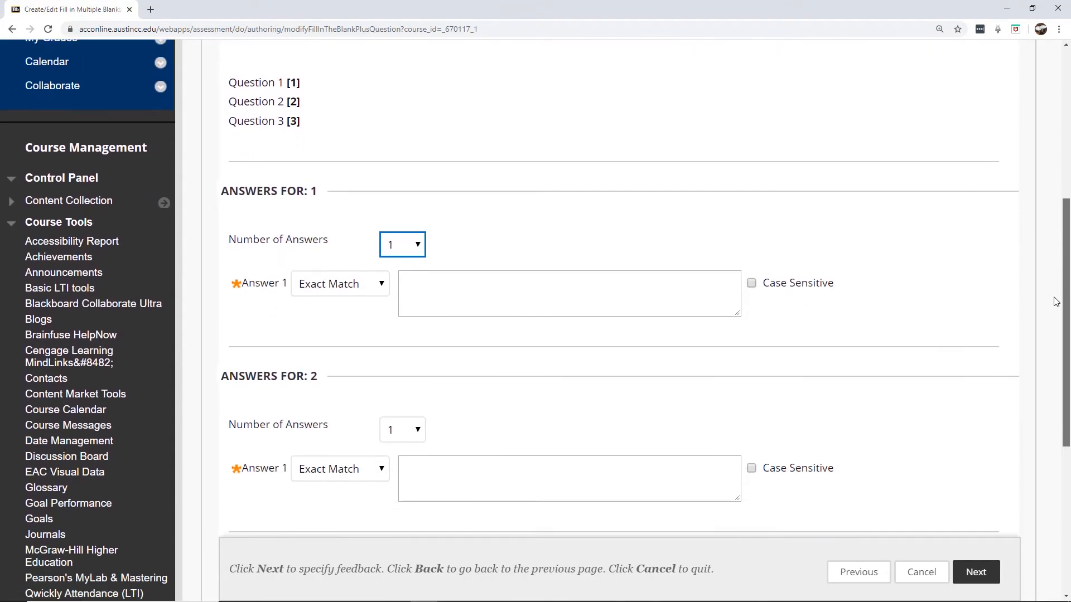
{"action": "scroll", "coordinate": [1051, 328], "scroll_direction": "up", "scroll_amount": 3}
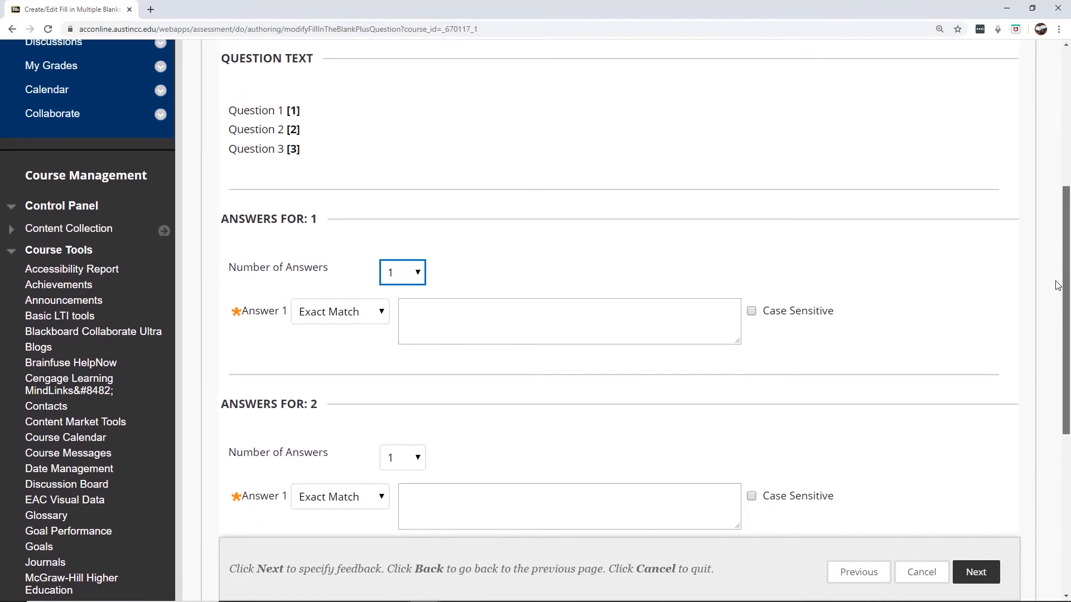
{"action": "left_click", "coordinate": [548, 320]}
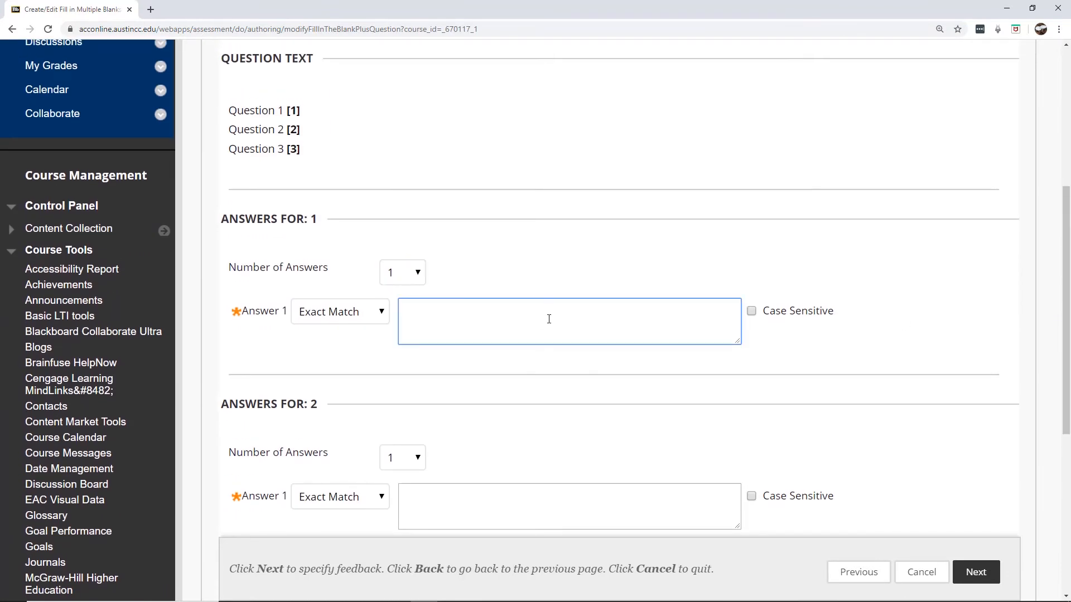
{"action": "type", "text": "answer 1"}
{"action": "scroll", "coordinate": [893, 301], "scroll_direction": "down", "scroll_amount": 2}
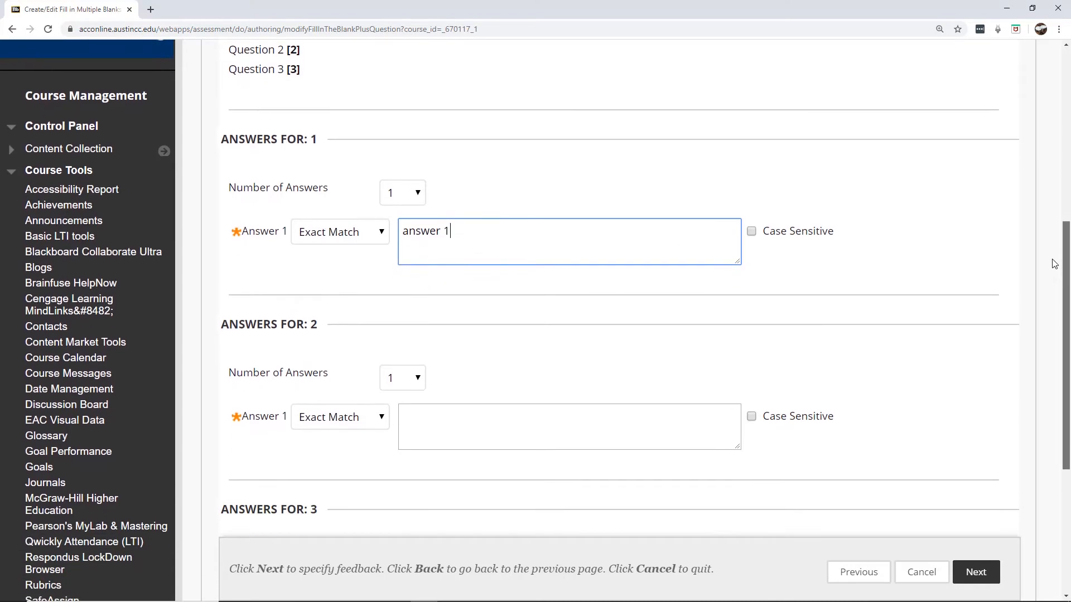
{"action": "left_click", "coordinate": [452, 416]}
{"action": "type", "text": "a"}
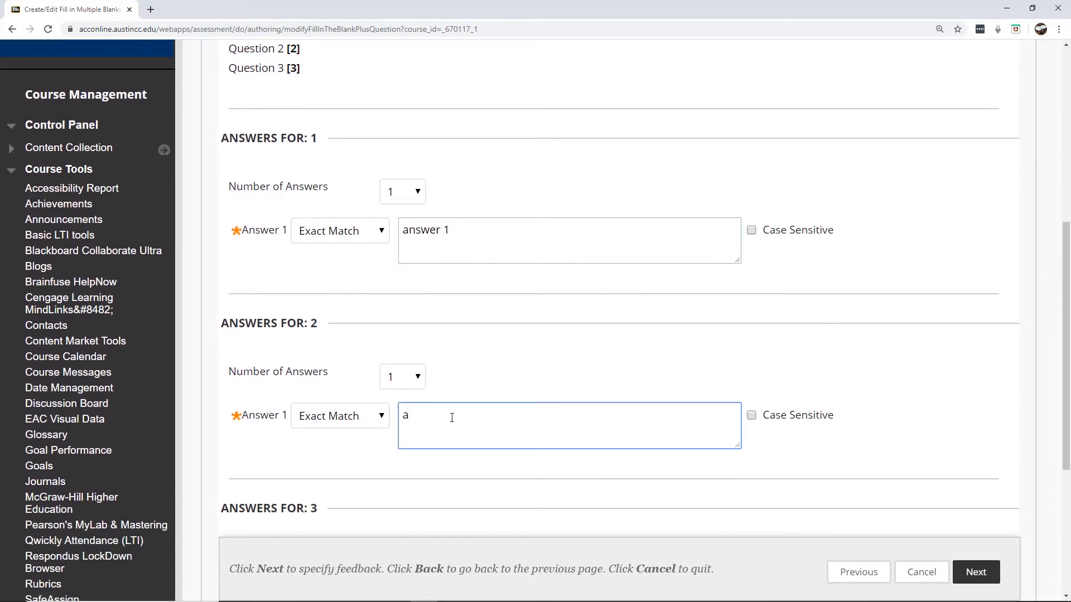
{"action": "type", "text": "nswer 2"}
{"action": "left_click_drag", "start_coordinate": [1066, 268], "coordinate": [1065, 347]}
{"action": "left_click", "coordinate": [481, 440]}
{"action": "type", "text": "an"}
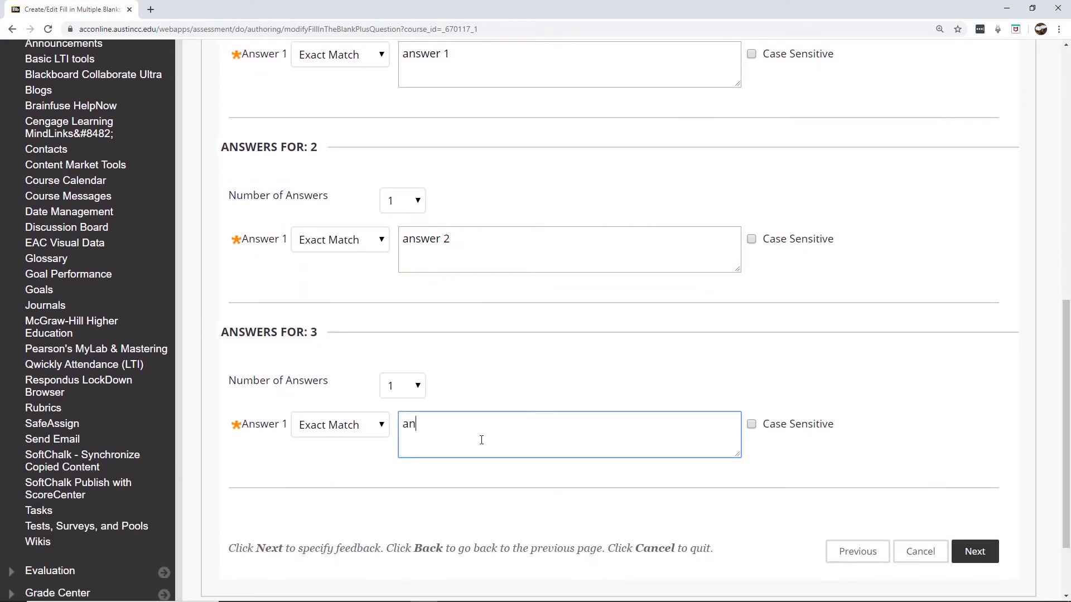
{"action": "type", "text": "swer 3"}
{"action": "left_click", "coordinate": [326, 425]}
{"action": "left_click", "coordinate": [328, 444]}
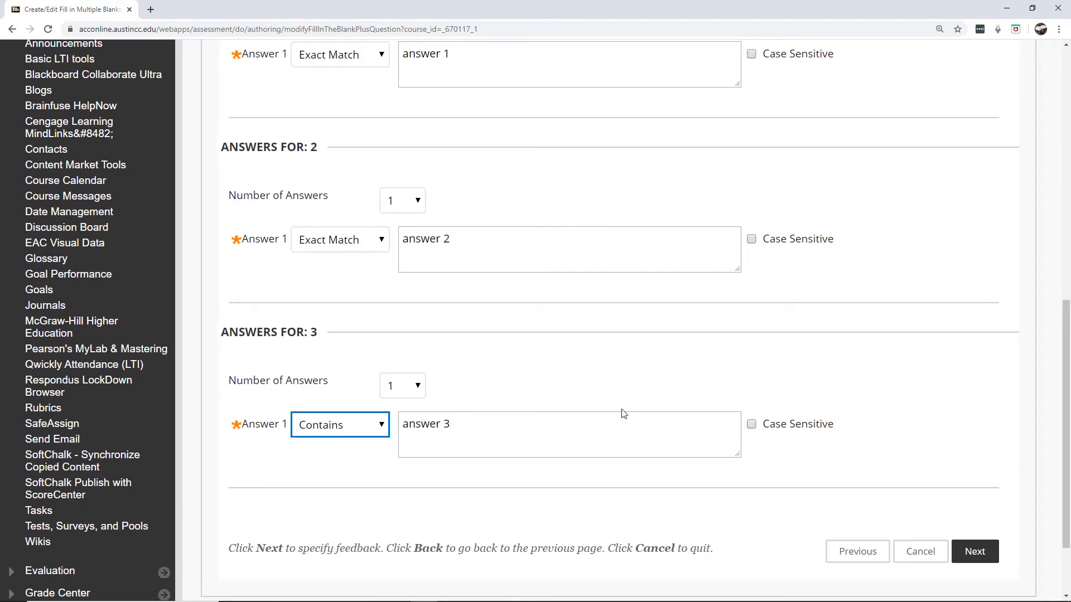
{"action": "left_click_drag", "start_coordinate": [1067, 342], "coordinate": [1067, 207]}
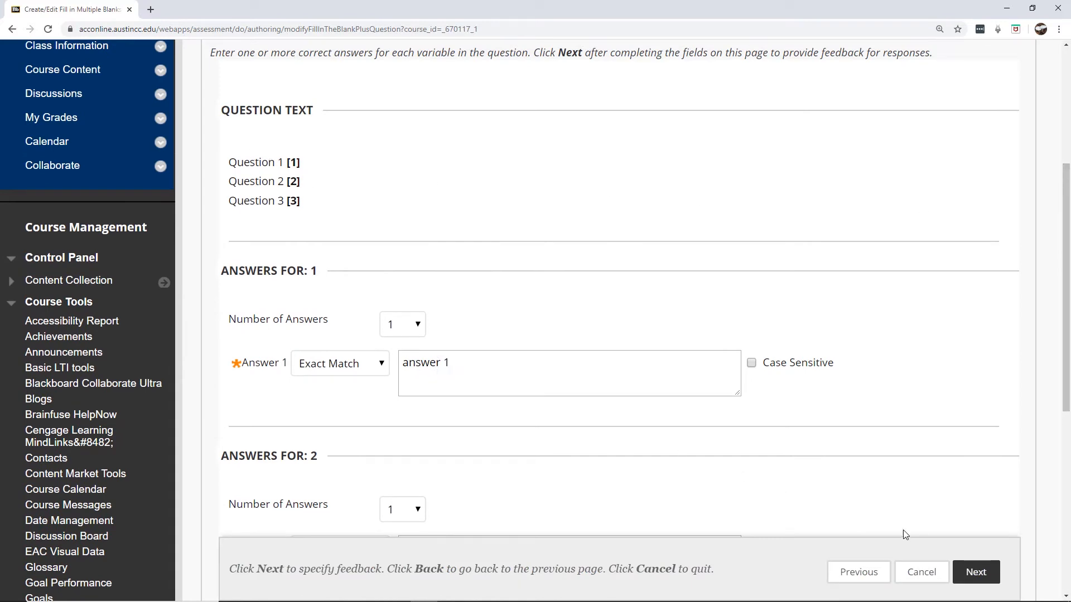
Skip past the feedback page and submit the multiple-blanks question to the pool
{"action": "left_click", "coordinate": [978, 573]}
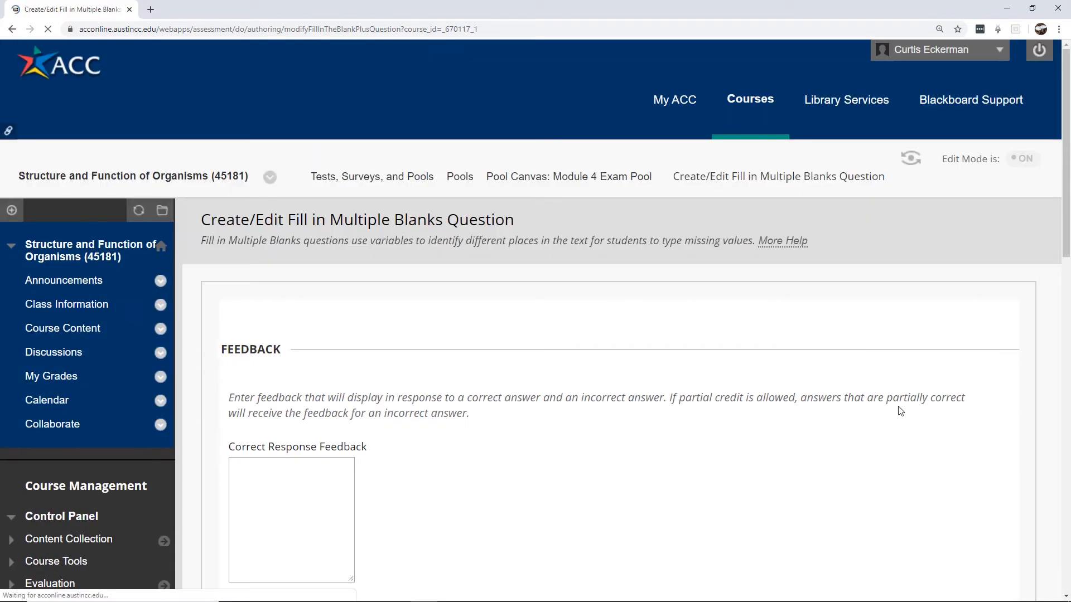
{"action": "scroll", "coordinate": [948, 334], "scroll_direction": "down", "scroll_amount": 8}
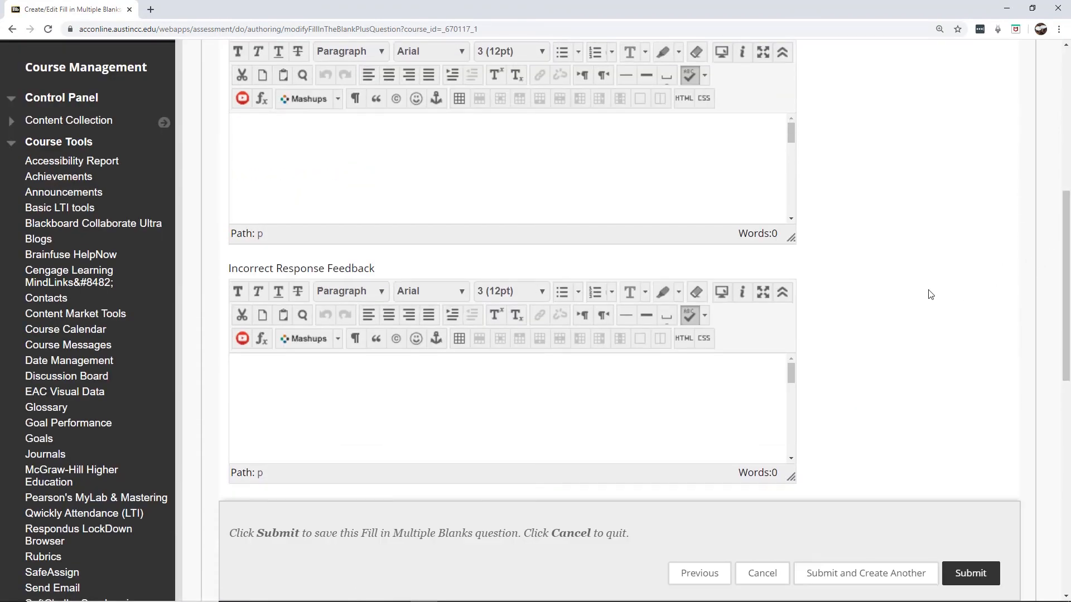
{"action": "scroll", "coordinate": [1049, 251], "scroll_direction": "down", "scroll_amount": 10}
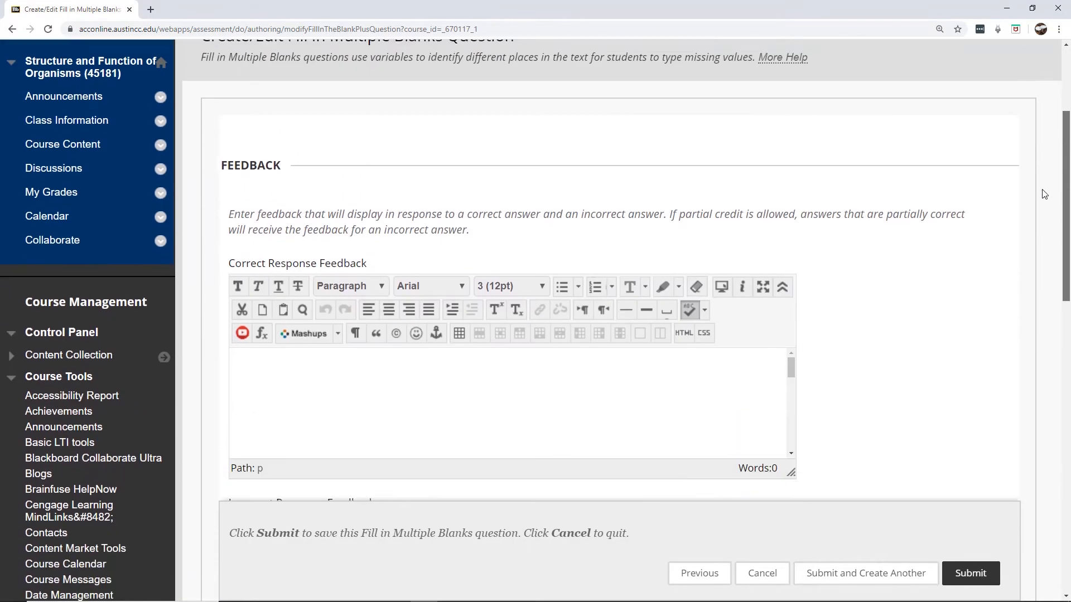
{"action": "scroll", "coordinate": [1060, 371], "scroll_direction": "down", "scroll_amount": 5}
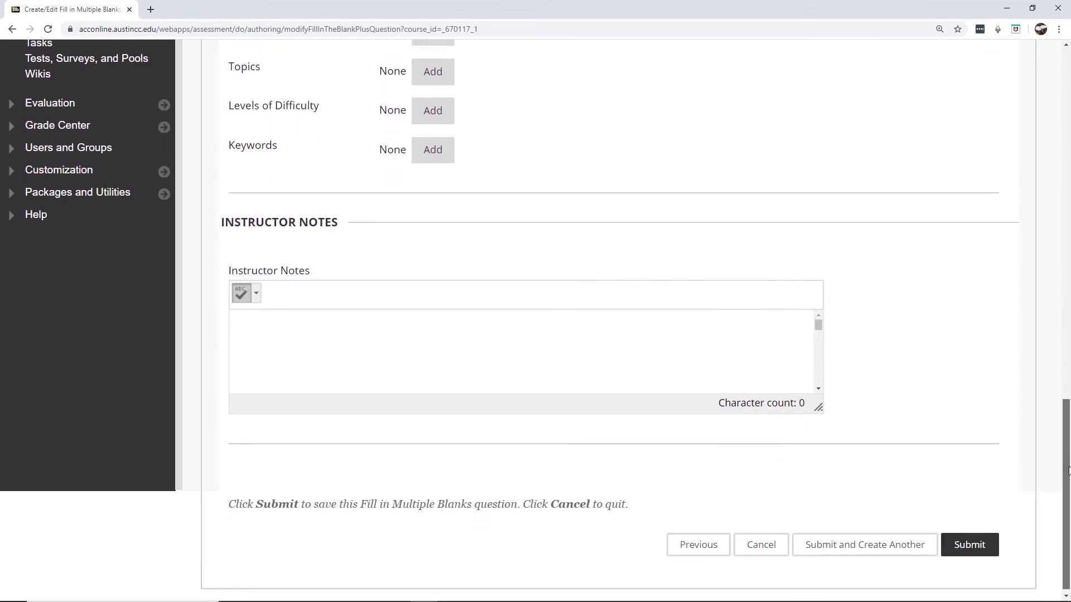
{"action": "left_click", "coordinate": [971, 546]}
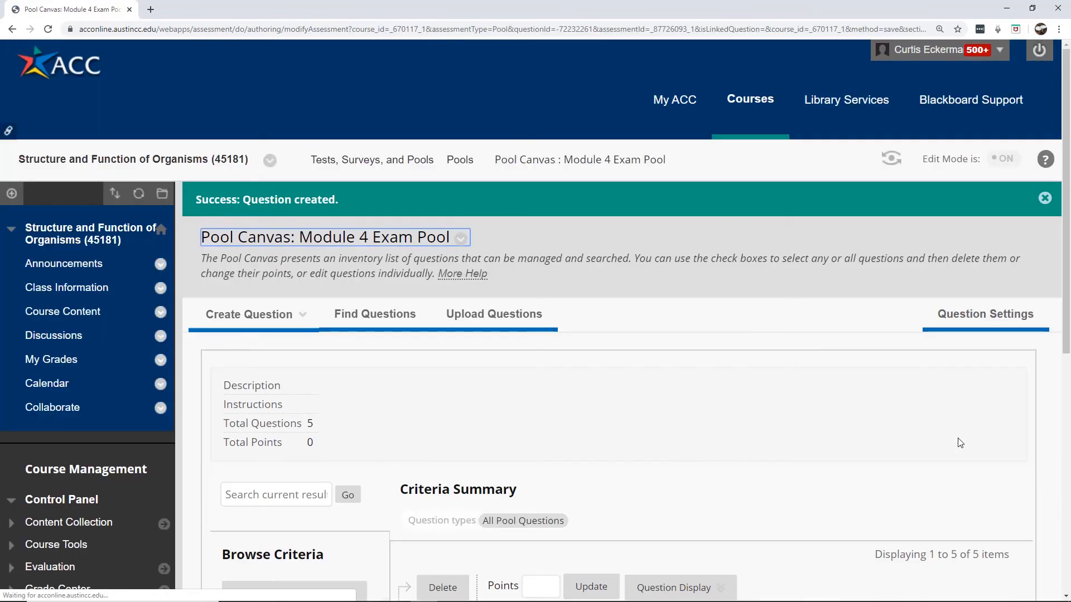
Review the five-question pool list and bring up the Create Question type choices
{"action": "left_click_drag", "start_coordinate": [1067, 249], "coordinate": [1068, 397]}
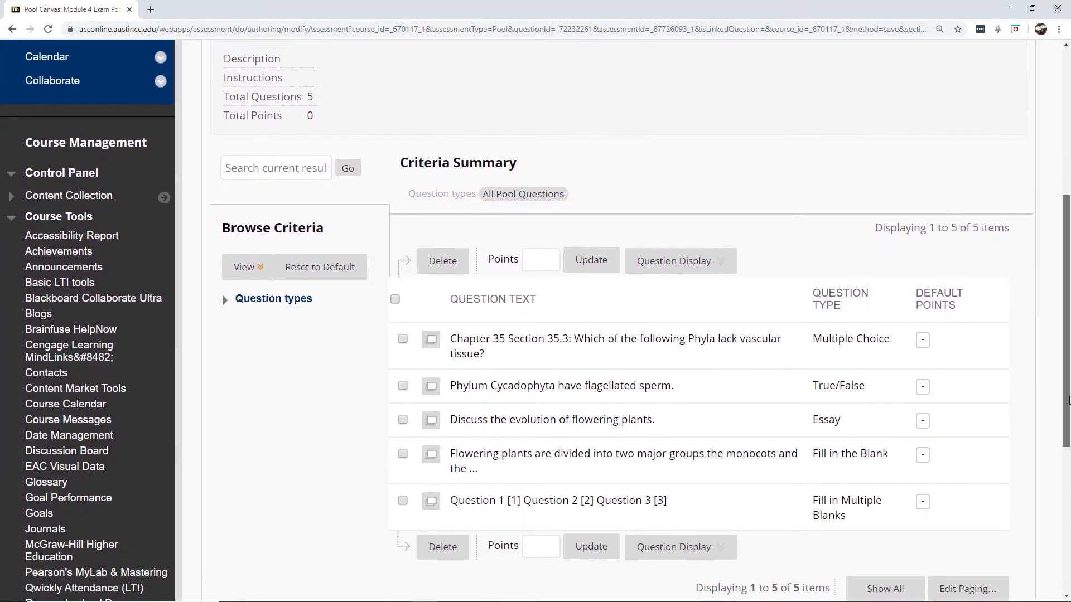
{"action": "scroll", "coordinate": [1068, 396], "scroll_direction": "up", "scroll_amount": 1}
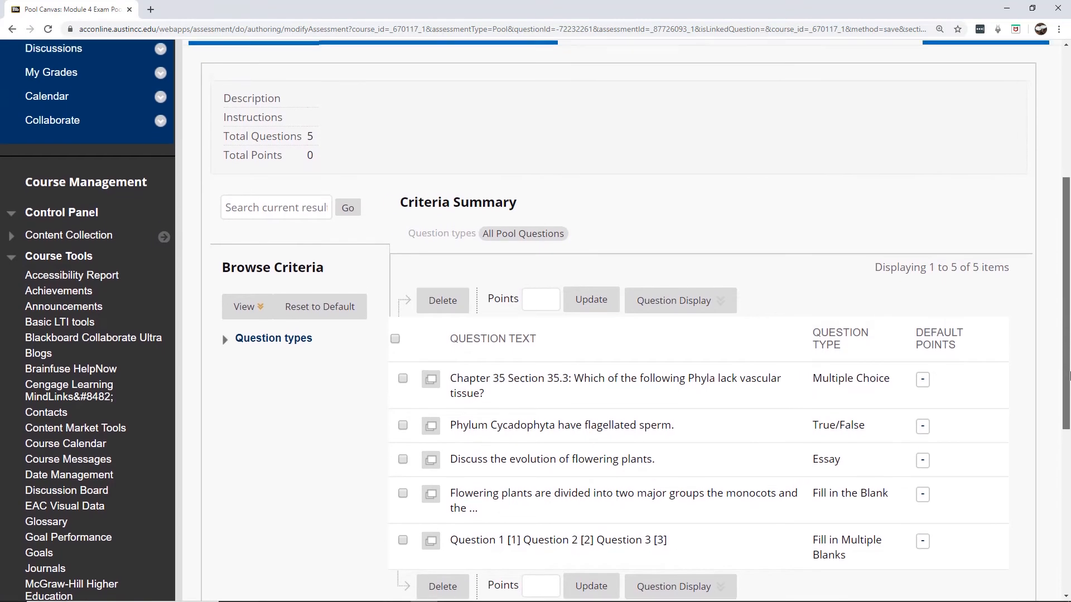
{"action": "scroll", "coordinate": [536, 321], "scroll_direction": "up", "scroll_amount": 1}
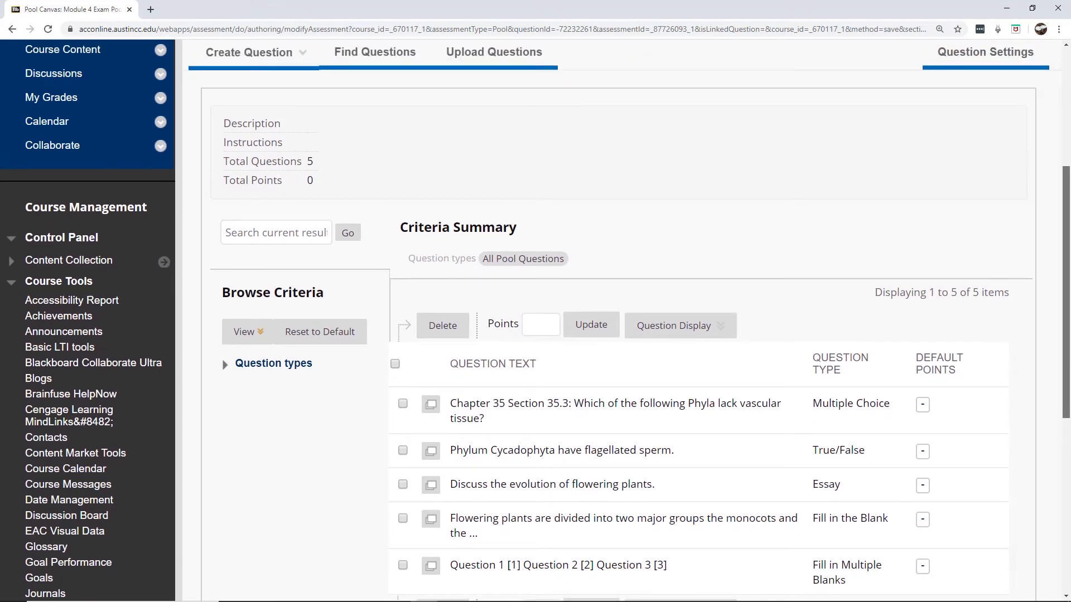
{"action": "scroll", "coordinate": [1068, 357], "scroll_direction": "up", "scroll_amount": 1}
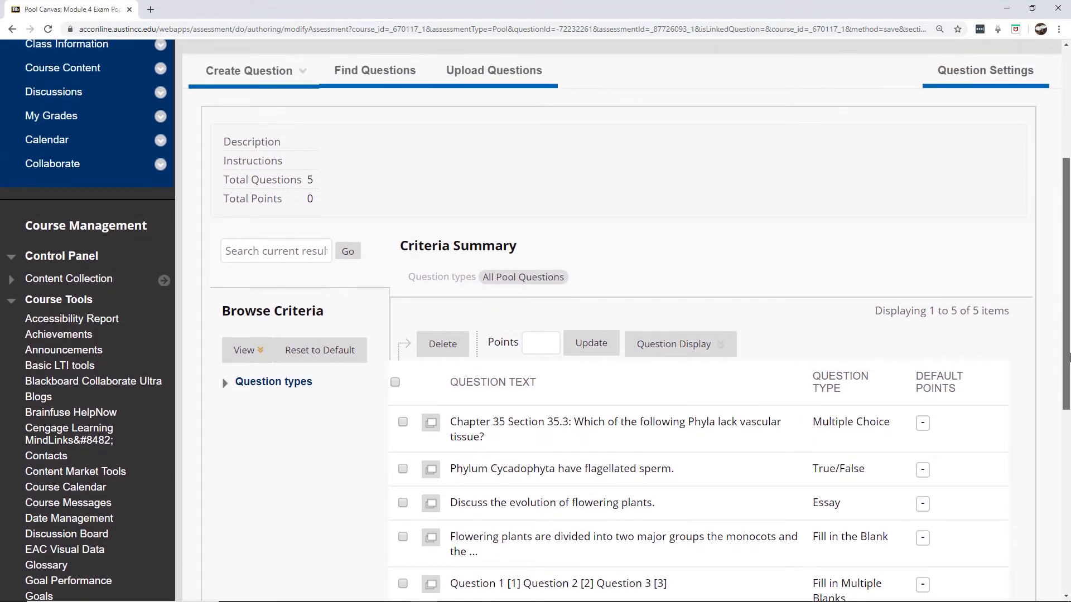
{"action": "left_click", "coordinate": [295, 72]}
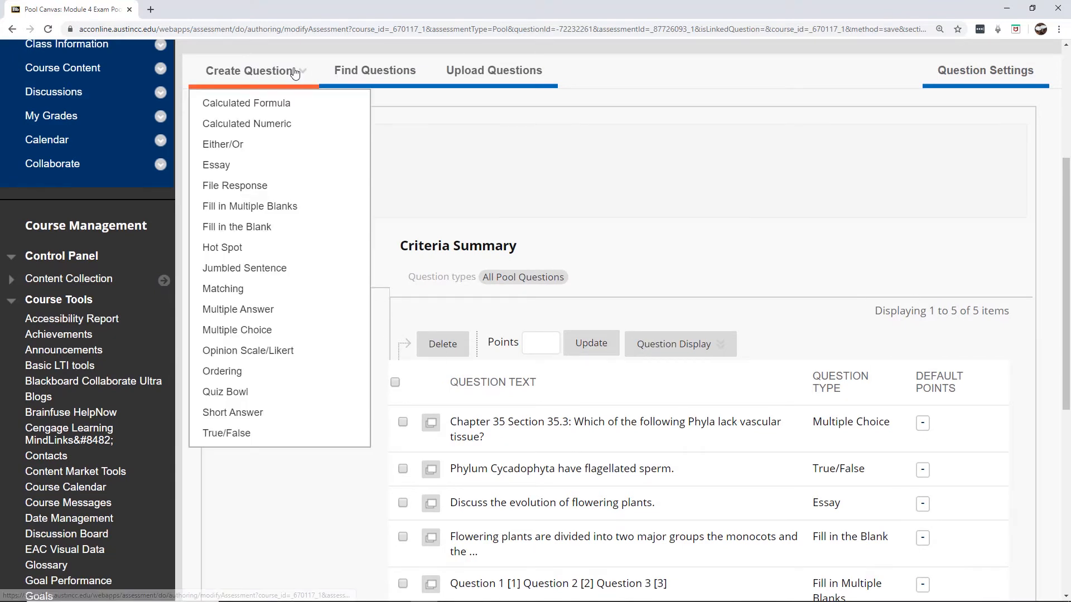
Start a Hot Spot question with text 'Click on the micronucleus in the image below.'
{"action": "left_click", "coordinate": [239, 249]}
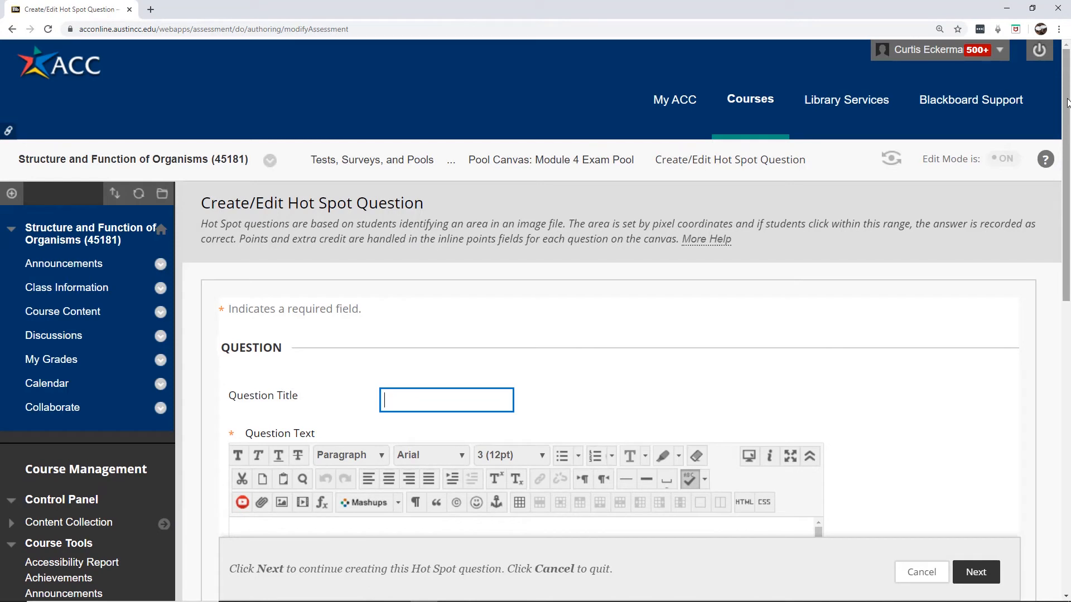
{"action": "left_click_drag", "start_coordinate": [1067, 102], "coordinate": [1065, 249]}
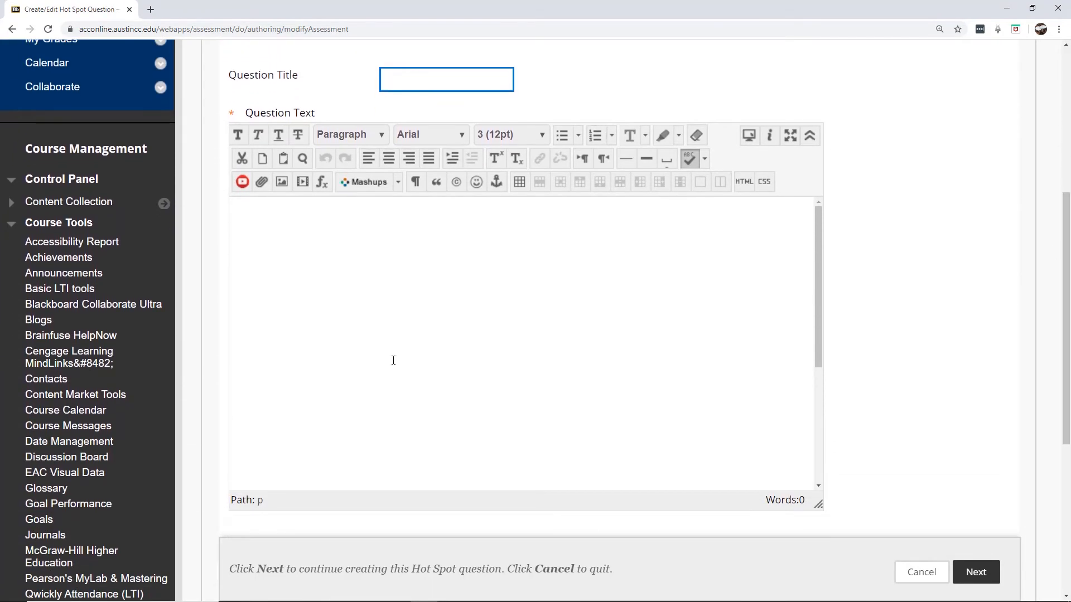
{"action": "scroll", "coordinate": [887, 402], "scroll_direction": "down", "scroll_amount": 4}
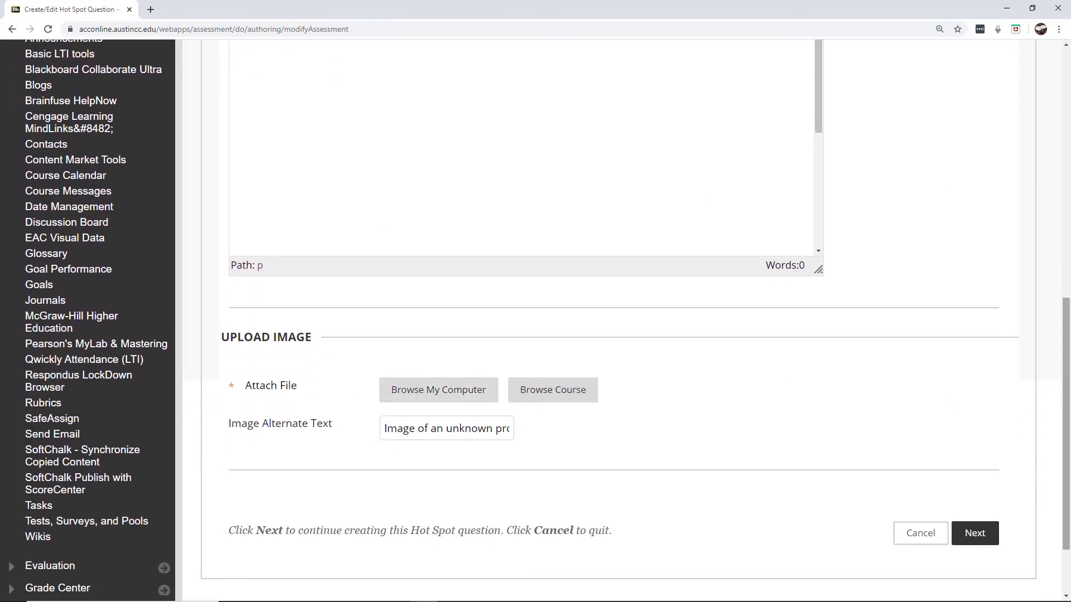
{"action": "left_click_drag", "start_coordinate": [1069, 385], "coordinate": [907, 275]}
{"action": "left_click", "coordinate": [413, 267]}
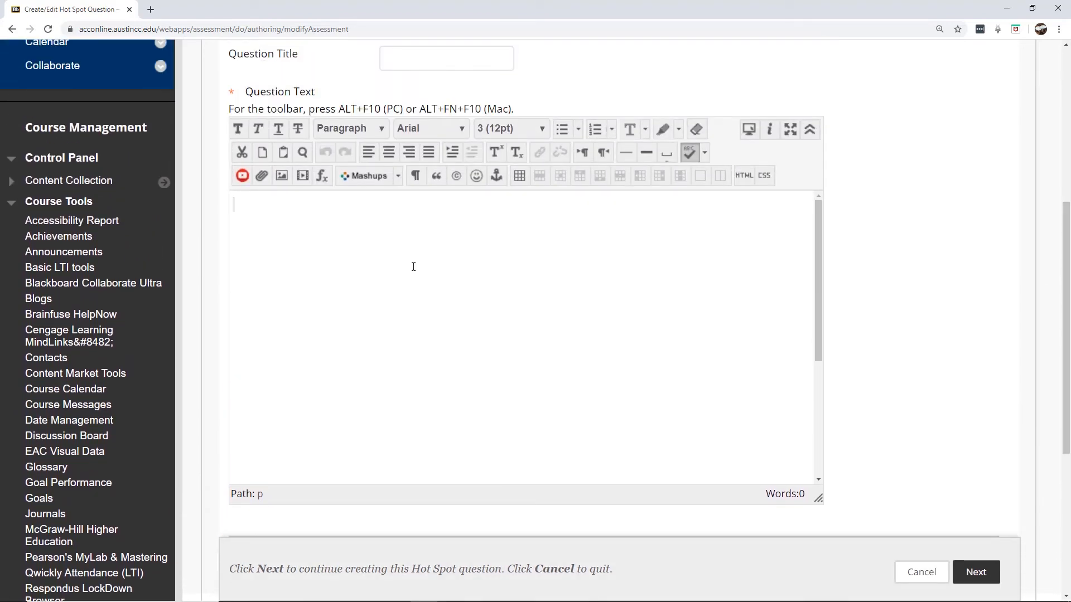
{"action": "type", "text": "Click on the micr"}
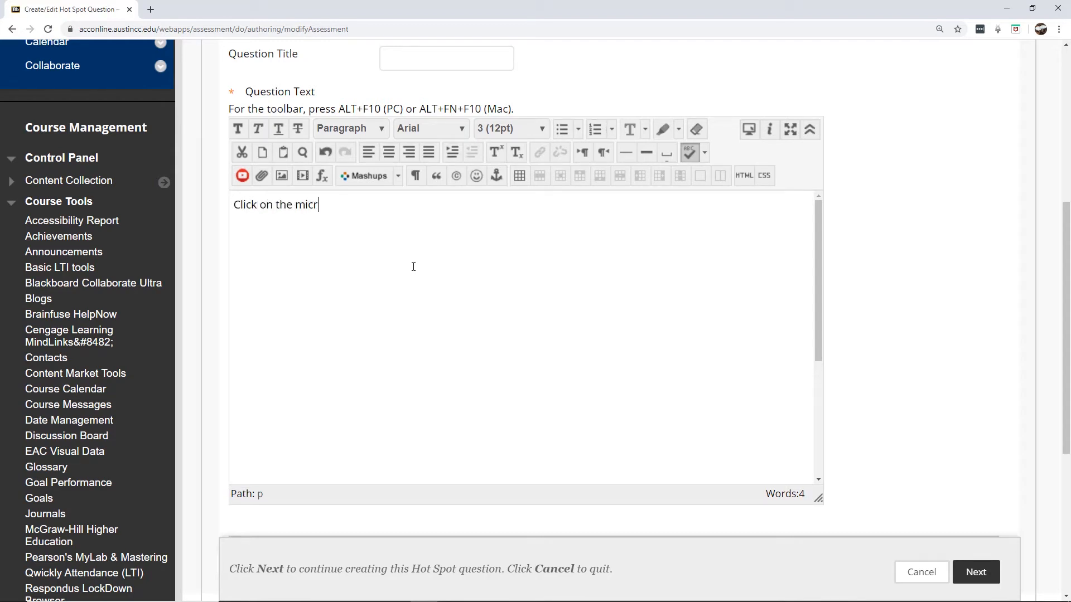
{"action": "type", "text": "onuelucleus in th"}
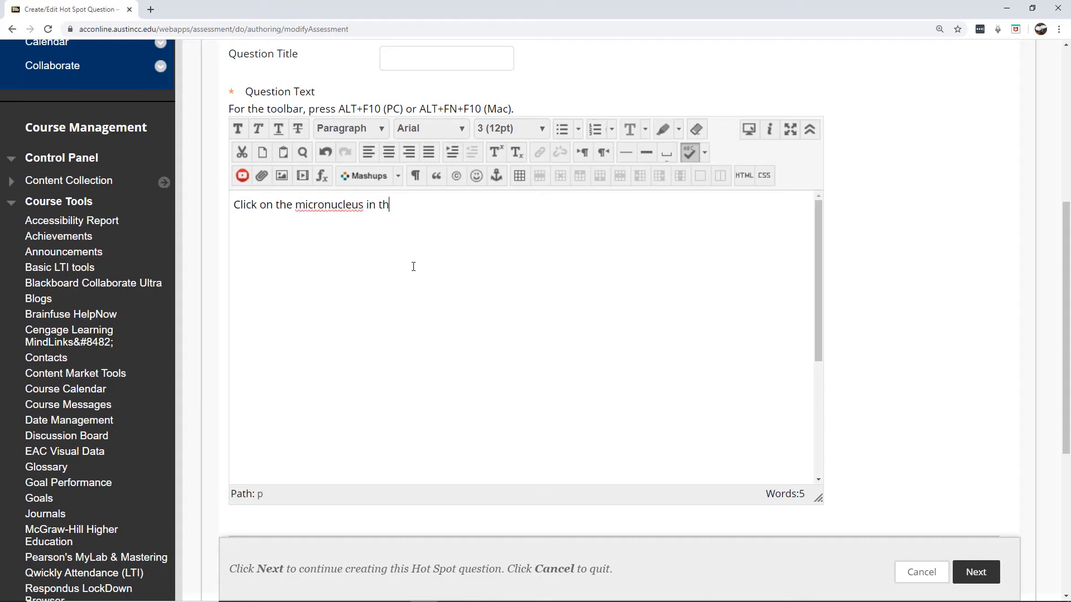
{"action": "type", "text": "e image below."}
{"action": "left_click_drag", "start_coordinate": [1063, 228], "coordinate": [1052, 338]}
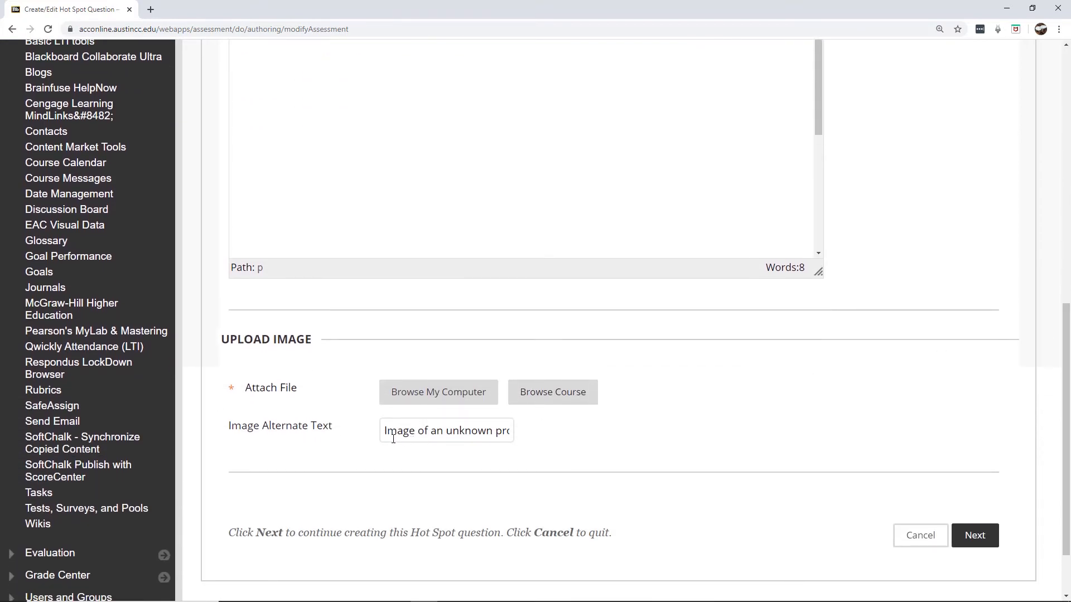
Attach 09716ab75e4d6d8f18464d4931fb4e8a.png from the computer as the hot spot image and continue
{"action": "left_click", "coordinate": [423, 398]}
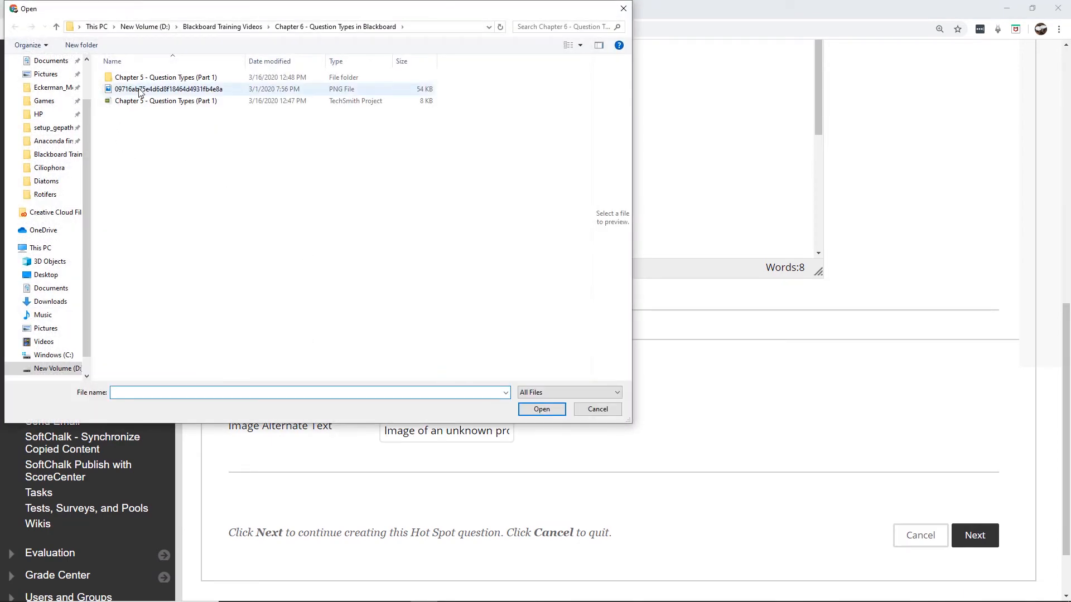
{"action": "double_click", "coordinate": [119, 89]}
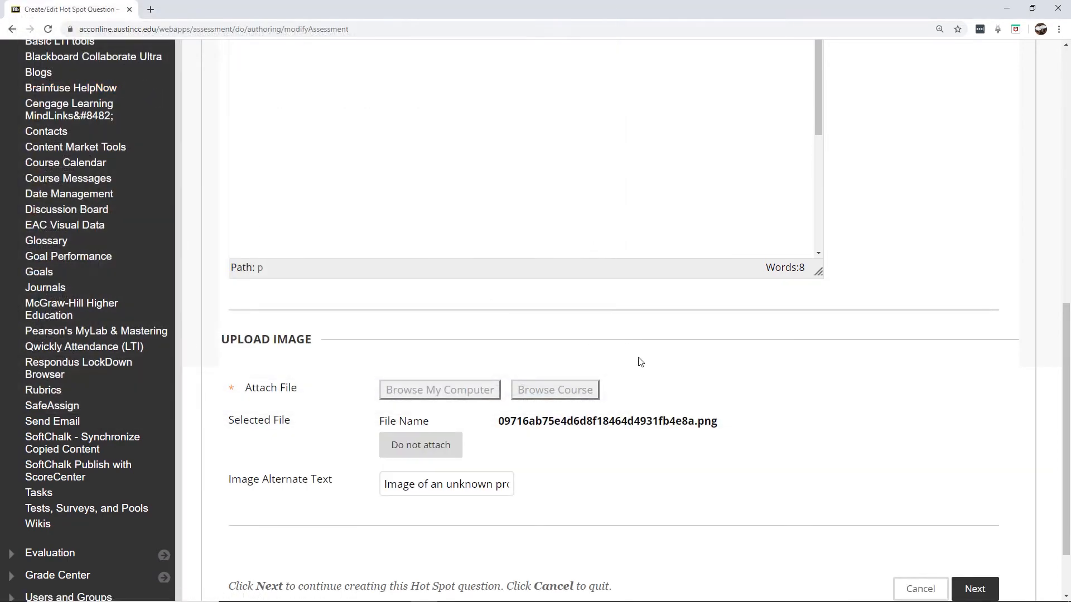
{"action": "left_click_drag", "start_coordinate": [1067, 334], "coordinate": [1067, 376]}
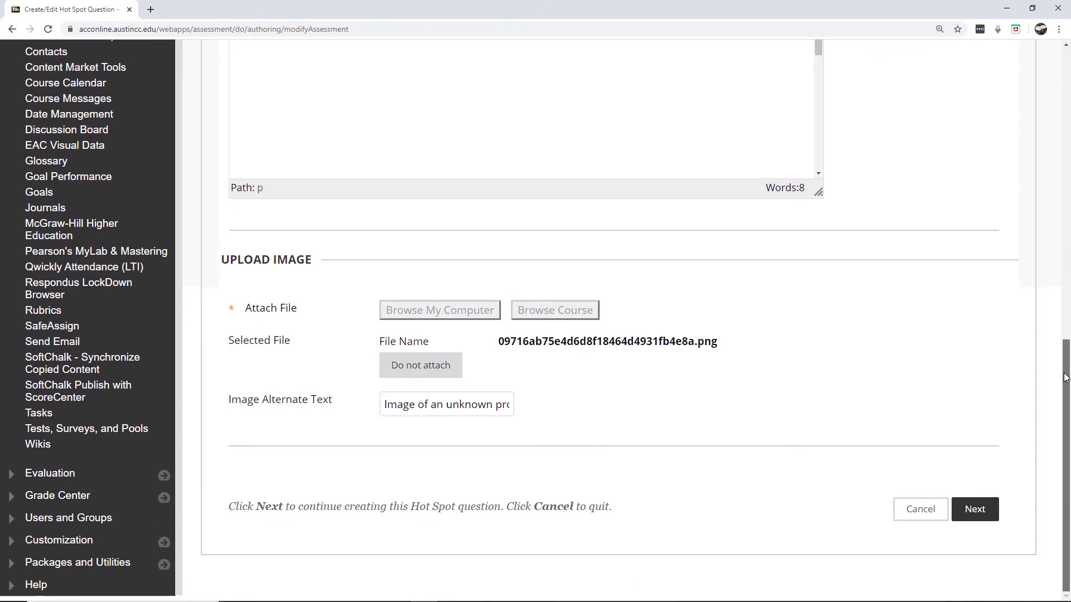
{"action": "left_click", "coordinate": [993, 510]}
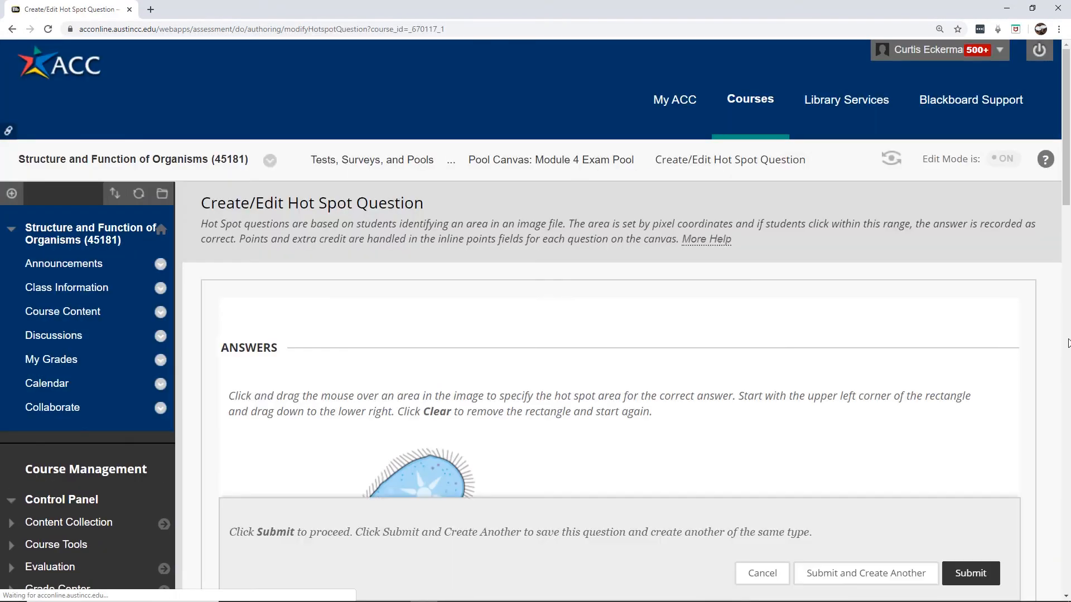
Mark the micronucleus (180, 74 to 198, 87) as the correct hot spot and submit
{"action": "left_click_drag", "start_coordinate": [1067, 98], "coordinate": [1069, 179]}
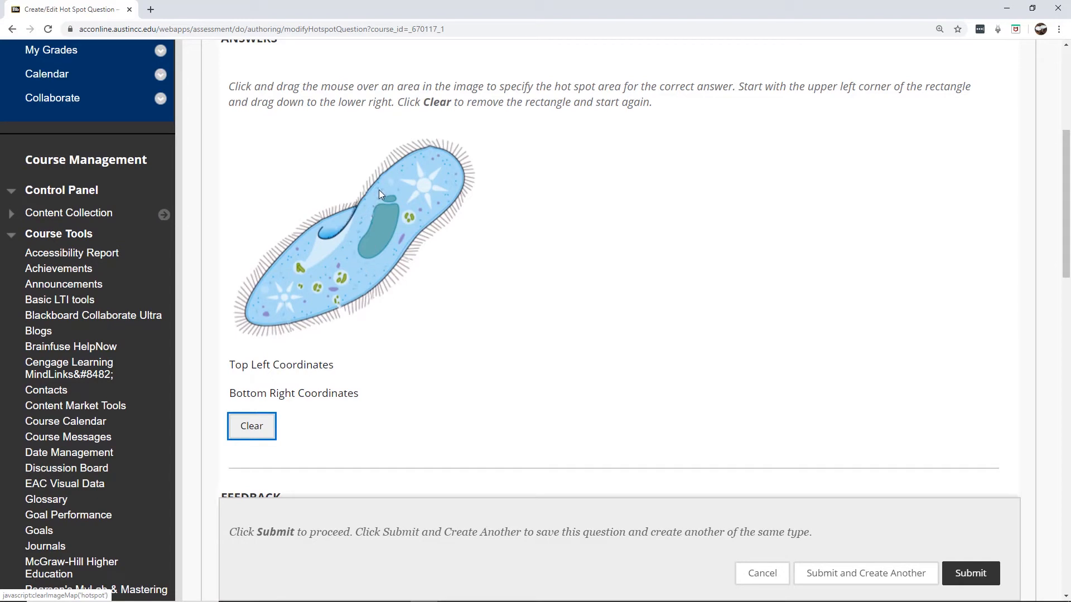
{"action": "left_click_drag", "start_coordinate": [379, 190], "coordinate": [397, 203]}
{"action": "left_click_drag", "start_coordinate": [1068, 238], "coordinate": [1069, 249]}
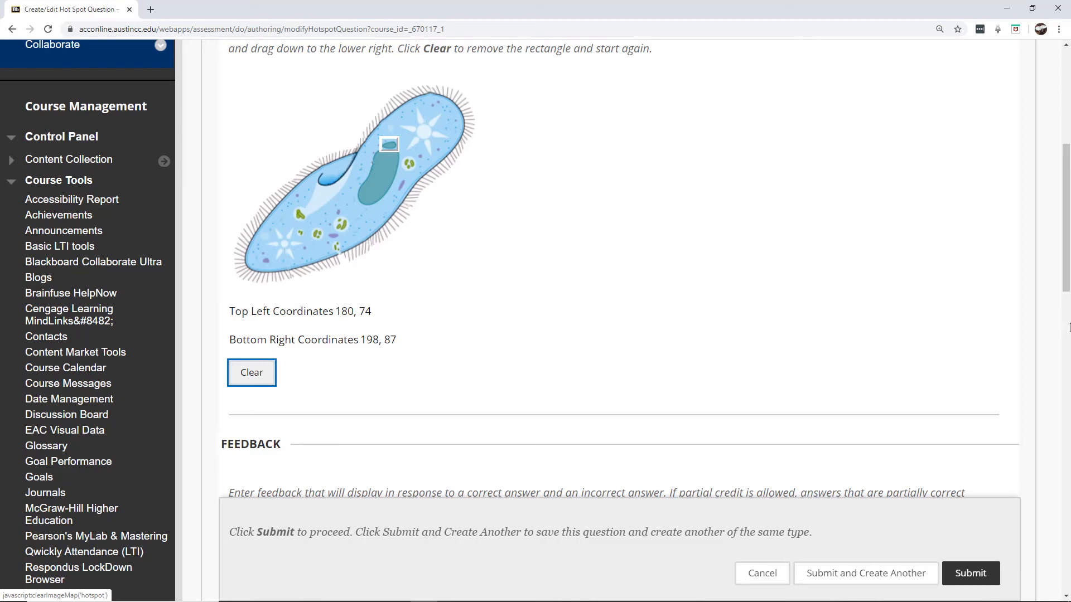
{"action": "left_click_drag", "start_coordinate": [1065, 277], "coordinate": [974, 584]}
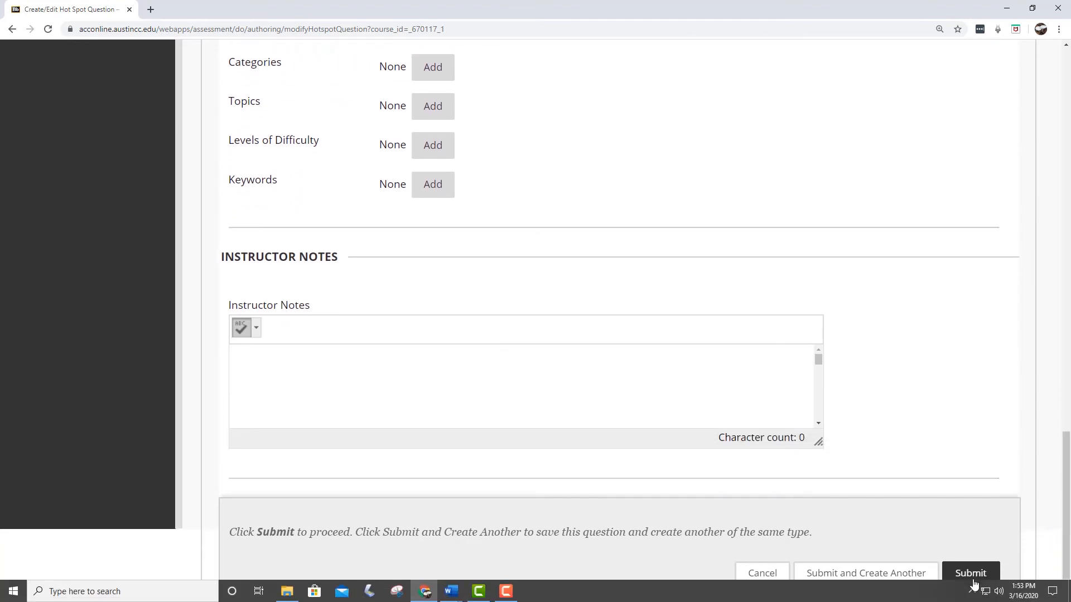
{"action": "left_click", "coordinate": [975, 575]}
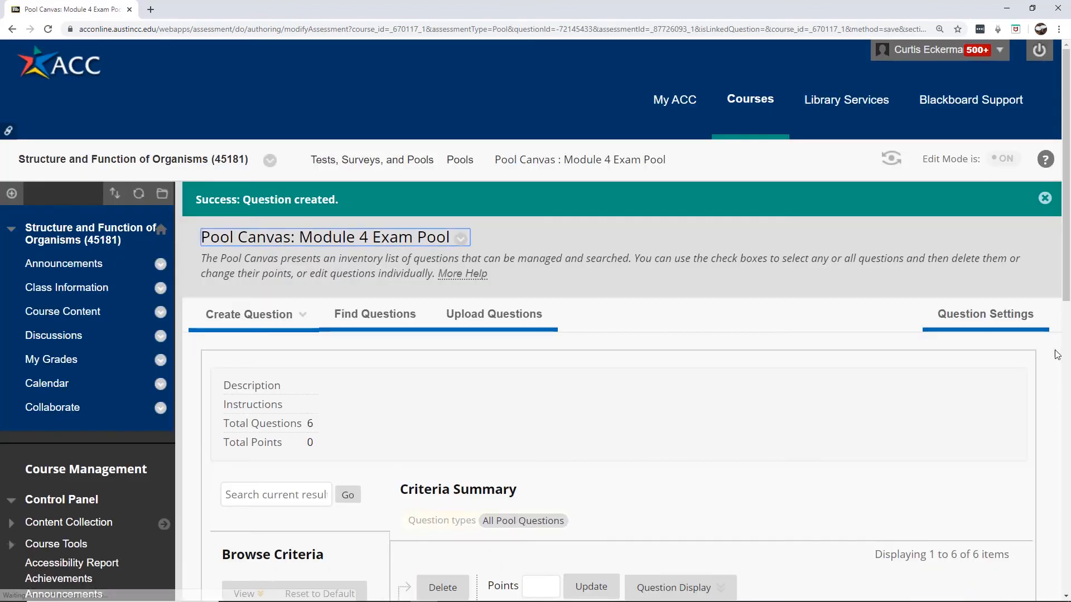
Preview the new micronucleus Hot Spot question, then close its Details dialog
{"action": "scroll", "coordinate": [435, 440], "scroll_direction": "down", "scroll_amount": 7}
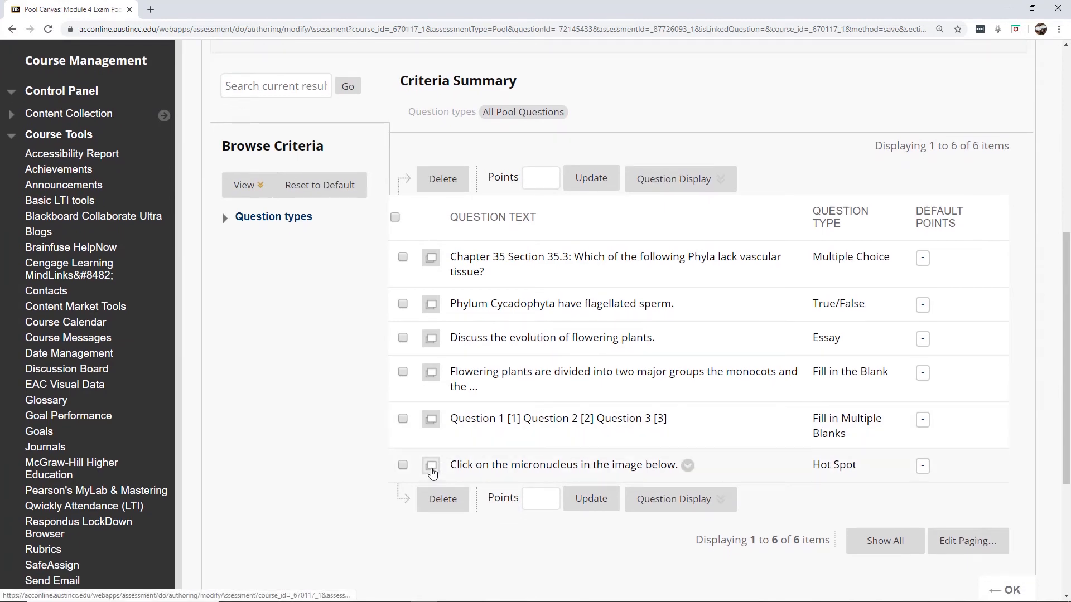
{"action": "left_click", "coordinate": [431, 466]}
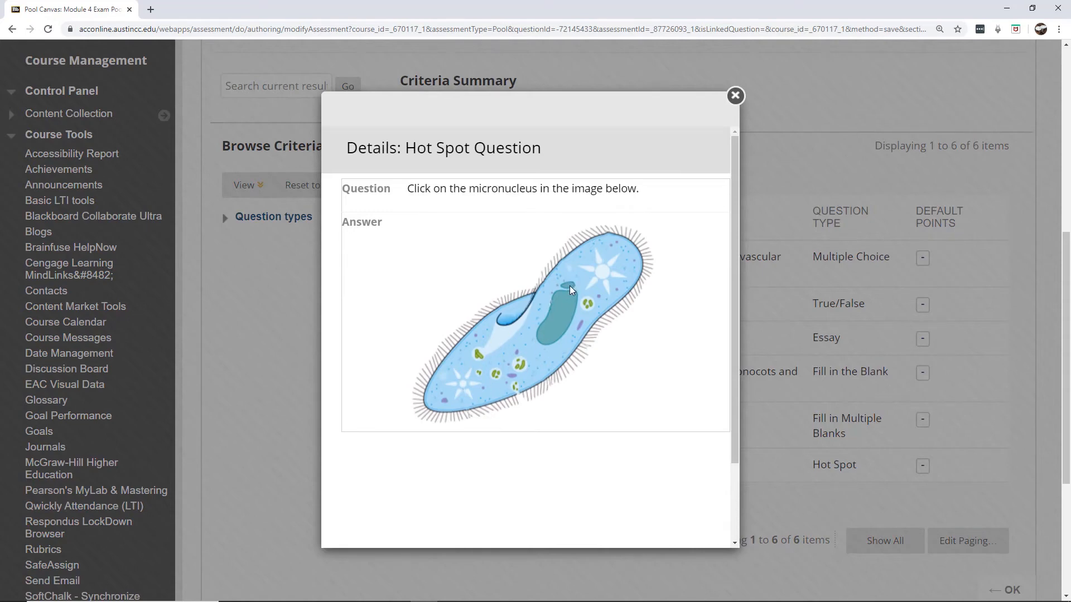
{"action": "left_click", "coordinate": [735, 95]}
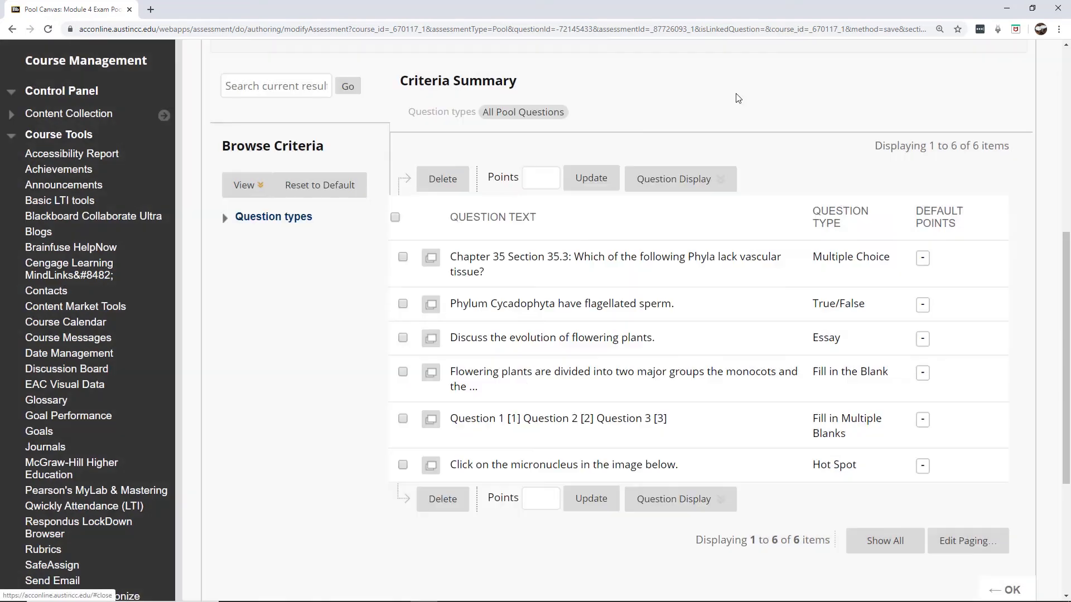
{"action": "scroll", "coordinate": [1069, 273], "scroll_direction": "up", "scroll_amount": 1}
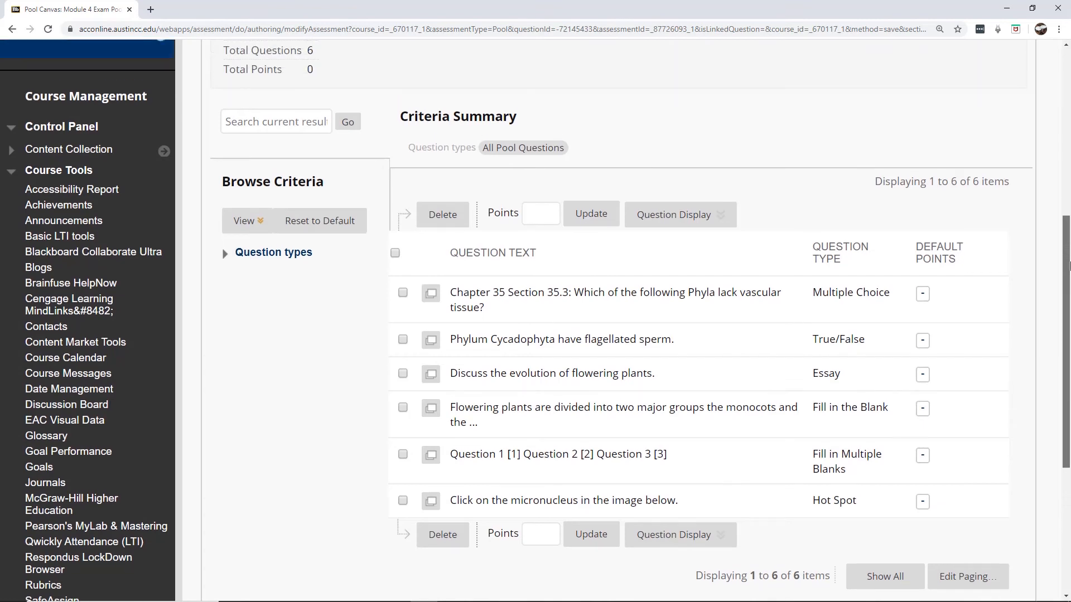
{"action": "left_click_drag", "start_coordinate": [1069, 266], "coordinate": [1069, 141]}
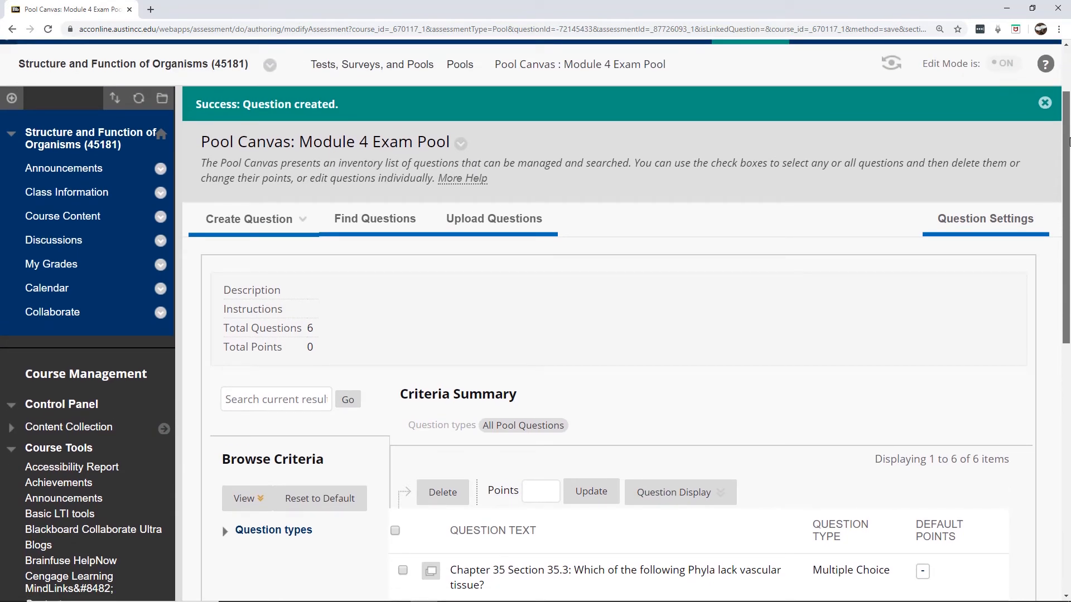
Create a Matching question with the text 'Match the cell organelle with its function'
{"action": "left_click", "coordinate": [268, 221]}
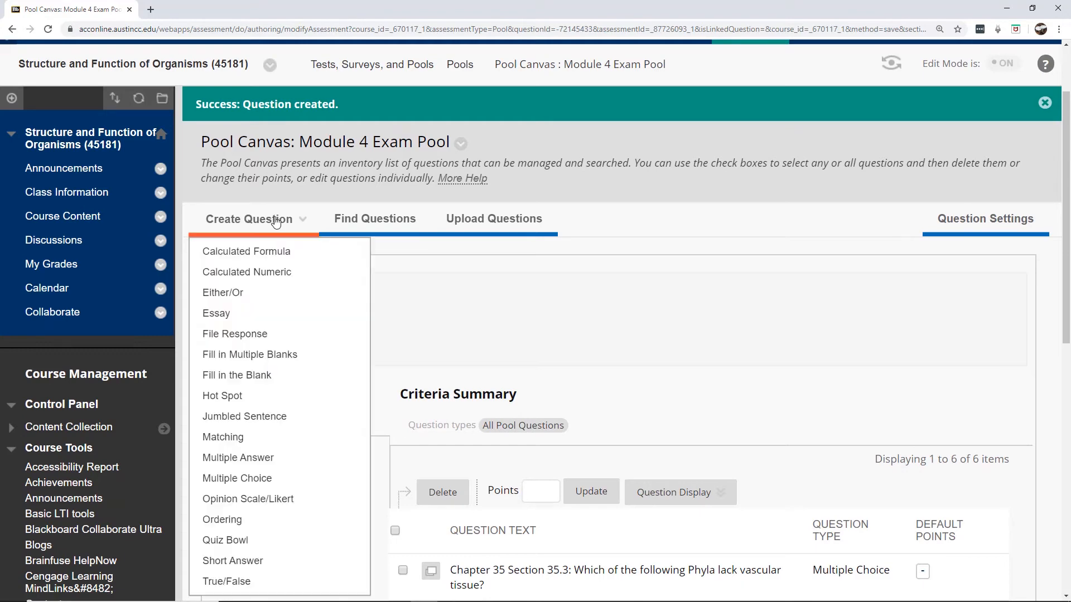
{"action": "left_click", "coordinate": [229, 438]}
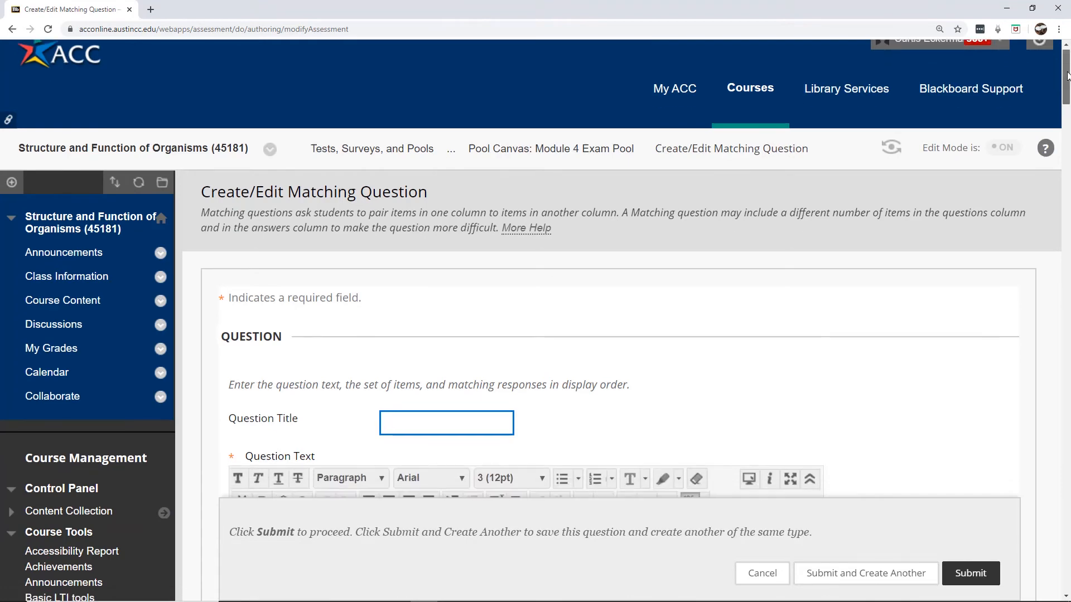
{"action": "left_click_drag", "start_coordinate": [1066, 88], "coordinate": [1066, 123]}
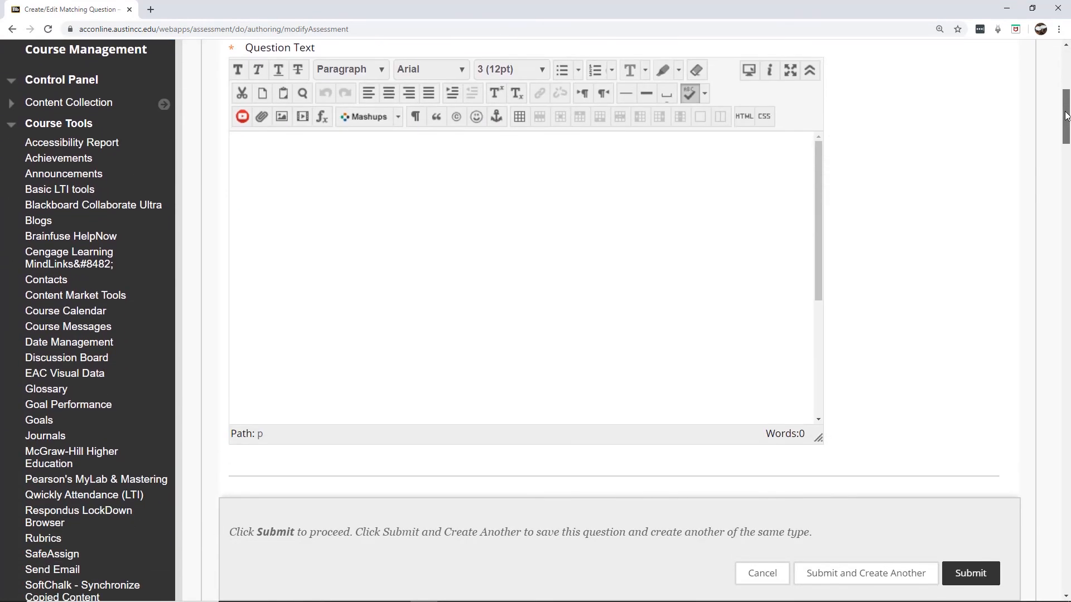
{"action": "left_click", "coordinate": [485, 244]}
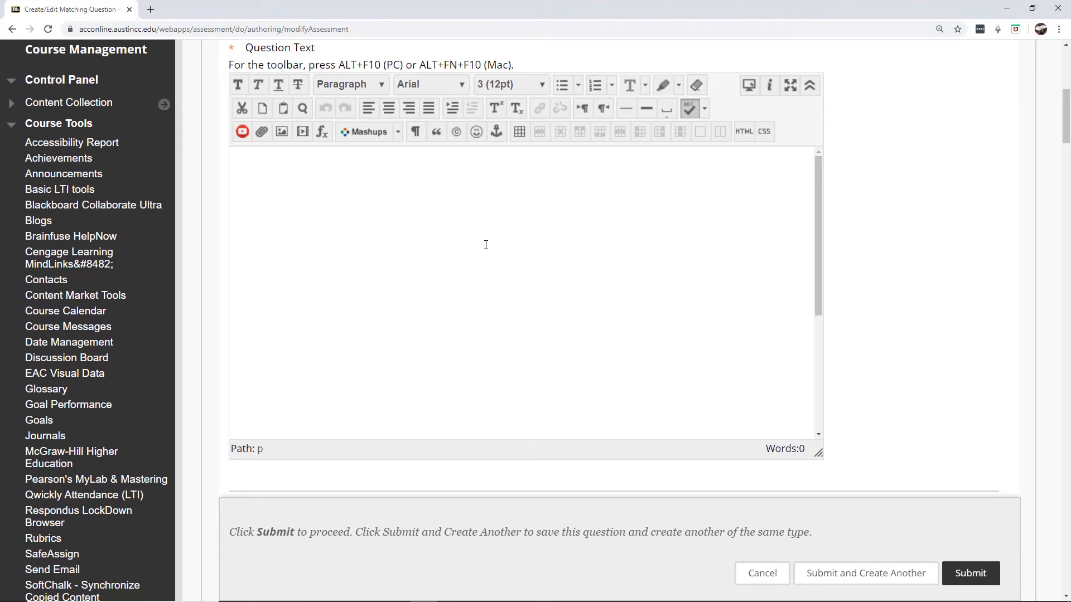
{"action": "type", "text": "Match the cel"}
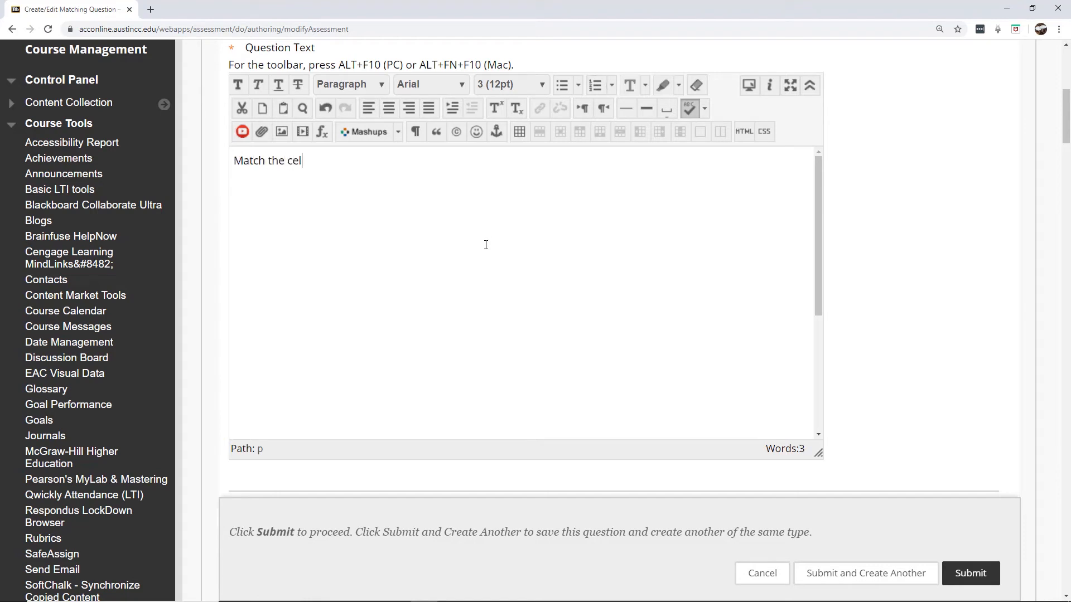
{"action": "type", "text": "l organelle with its function."}
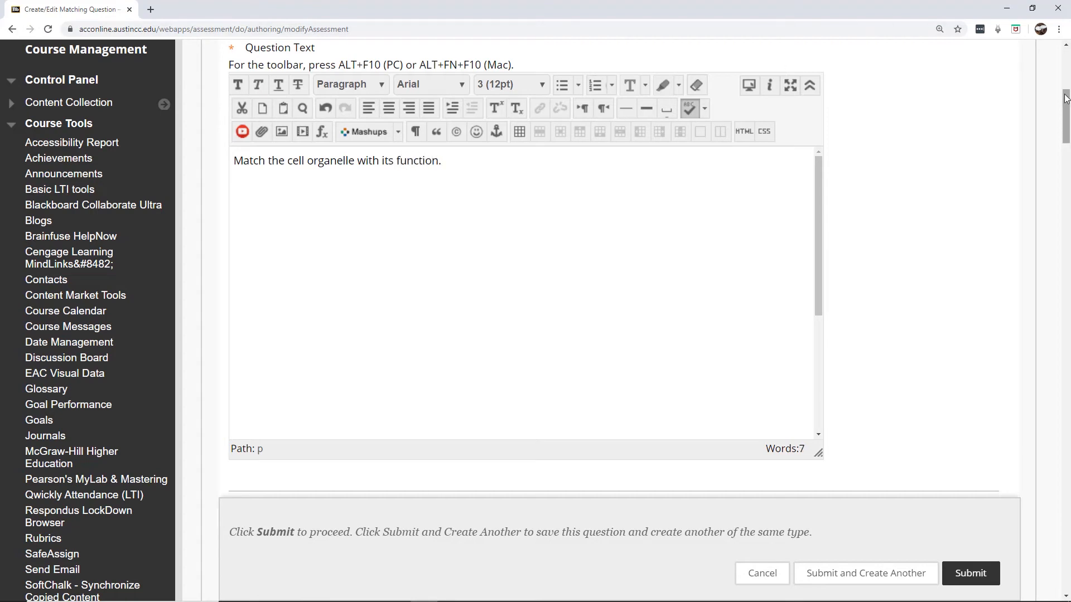
{"action": "left_click_drag", "start_coordinate": [1065, 97], "coordinate": [1061, 150]}
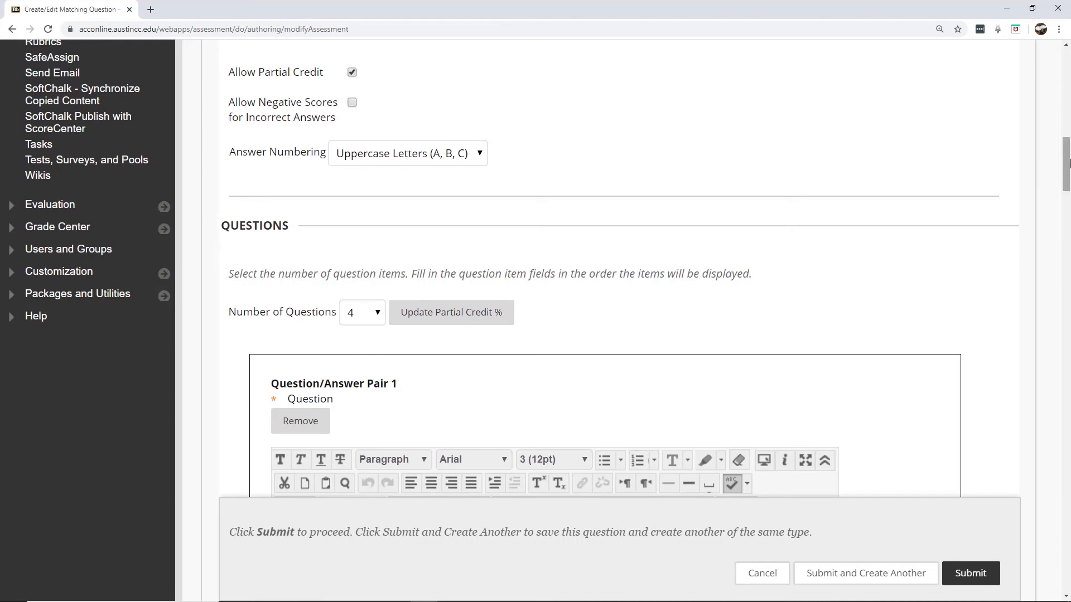
{"action": "scroll", "coordinate": [1069, 163], "scroll_direction": "down", "scroll_amount": 4}
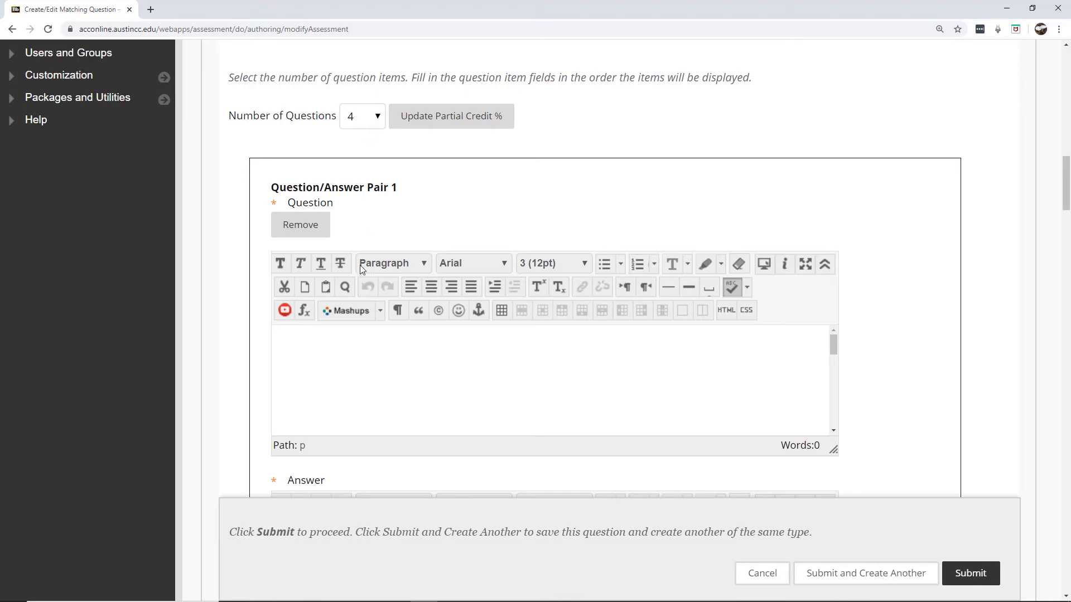
Keep 4 question pairs and make Pair 1 match 'cilia' with 'movement'
{"action": "left_click", "coordinate": [383, 128]}
{"action": "mouse_move", "coordinate": [381, 168]}
{"action": "left_mouse_down"}
{"action": "mouse_move", "coordinate": [380, 409]}
{"action": "mouse_move", "coordinate": [380, 154]}
{"action": "left_mouse_up"}
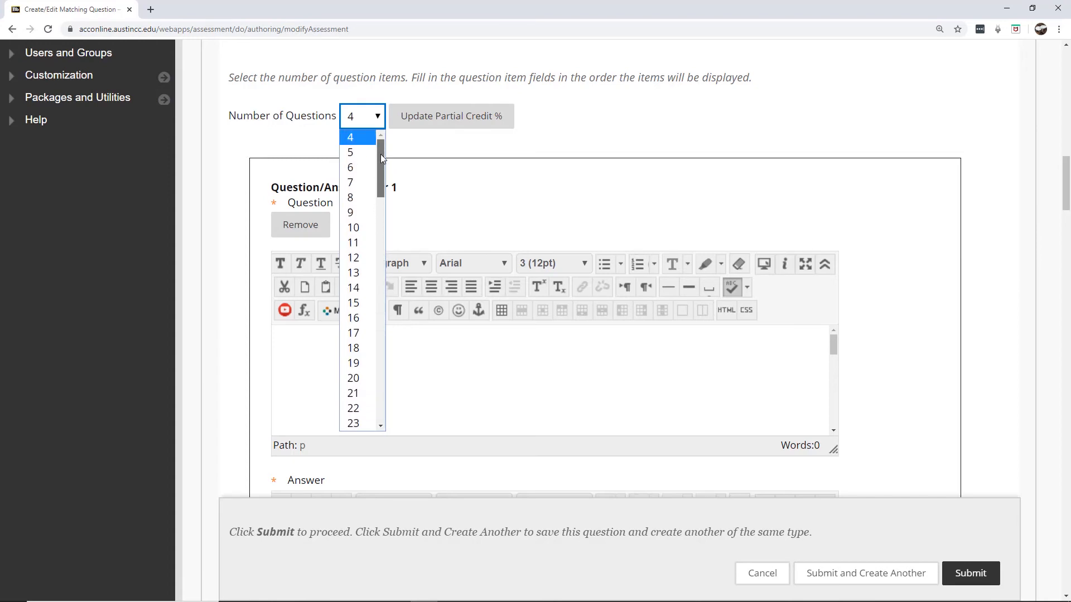
{"action": "left_click", "coordinate": [594, 146]}
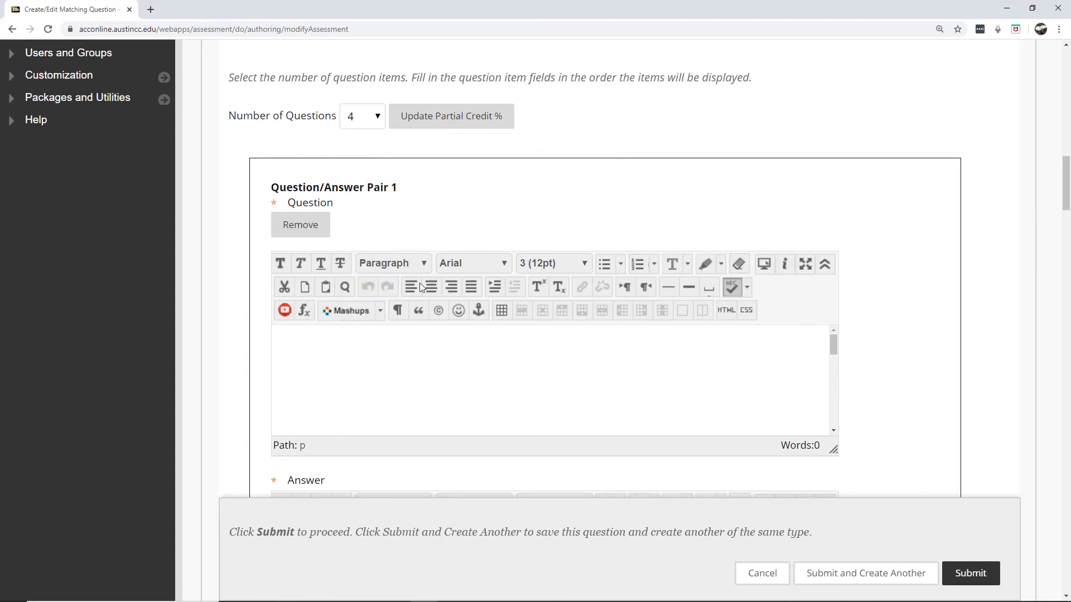
{"action": "left_click", "coordinate": [363, 363]}
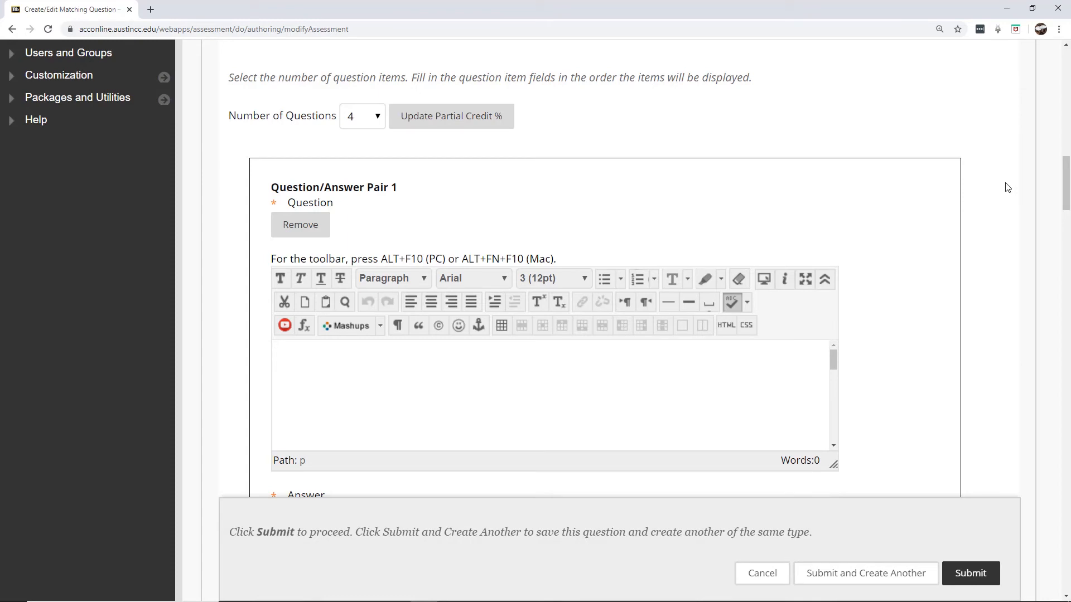
{"action": "type", "text": "cilia"}
{"action": "left_click_drag", "start_coordinate": [1067, 180], "coordinate": [1066, 210]}
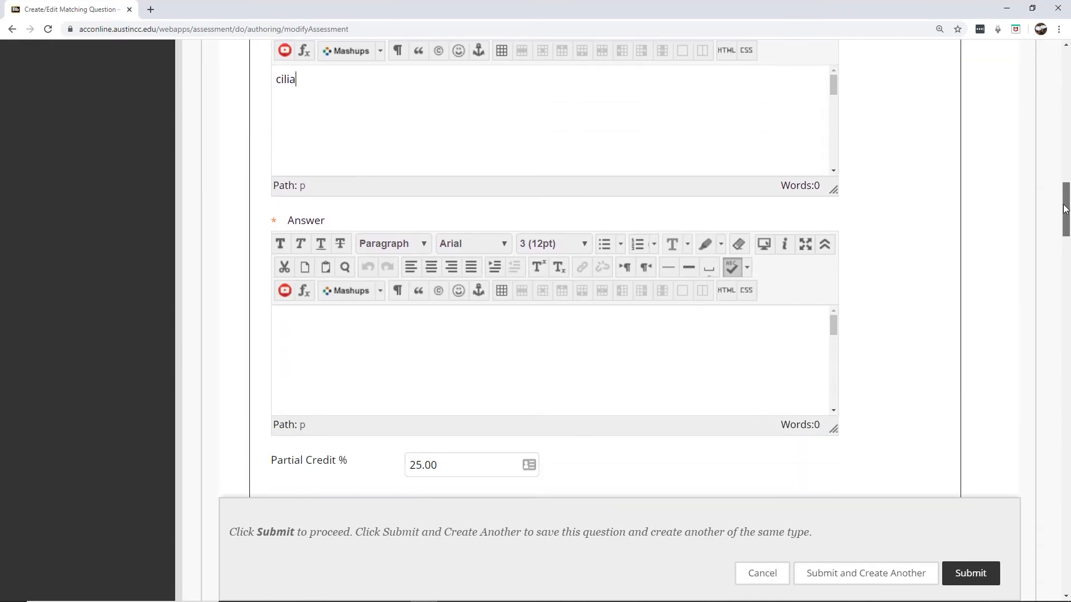
{"action": "left_click", "coordinate": [504, 353]}
{"action": "type", "text": "movement"}
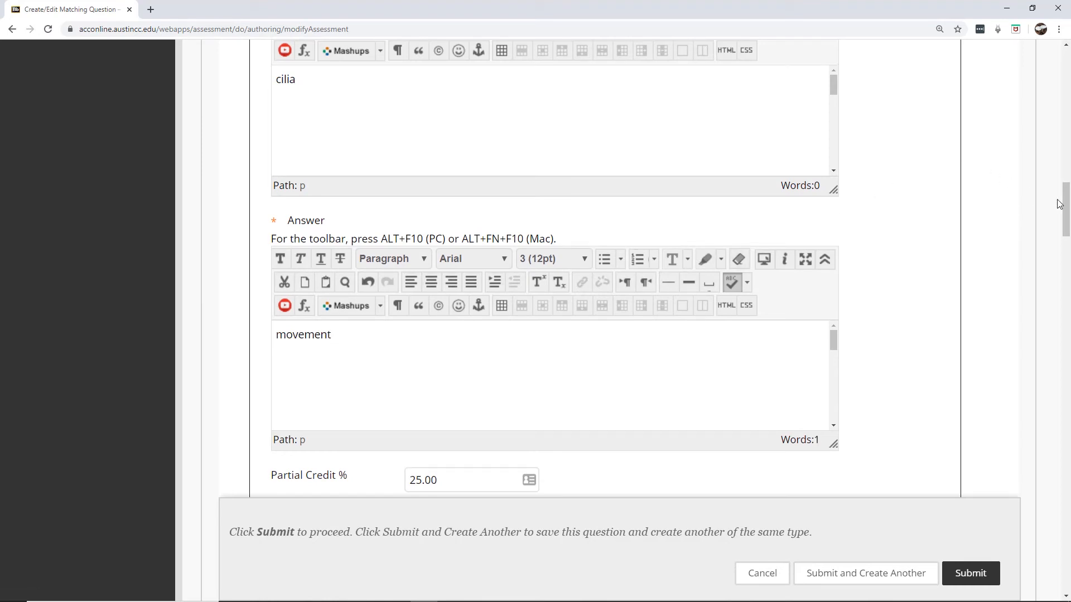
{"action": "left_click_drag", "start_coordinate": [1067, 204], "coordinate": [1064, 254]}
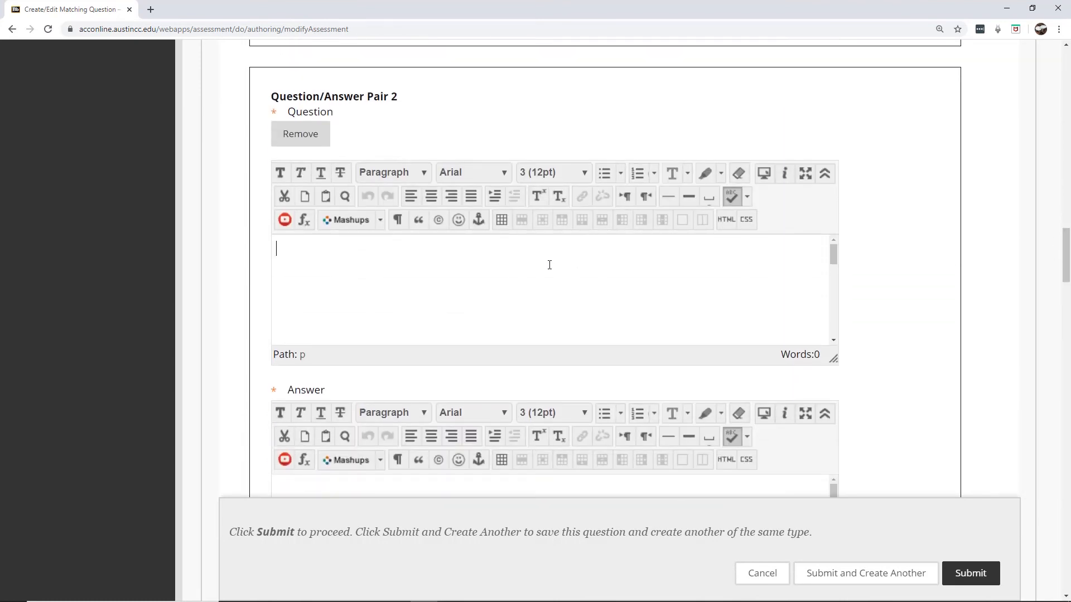
Enter 'mitochondria' for Pair 2 and change 'organelle' to 'structure' in the question text
{"action": "type", "text": "m"}
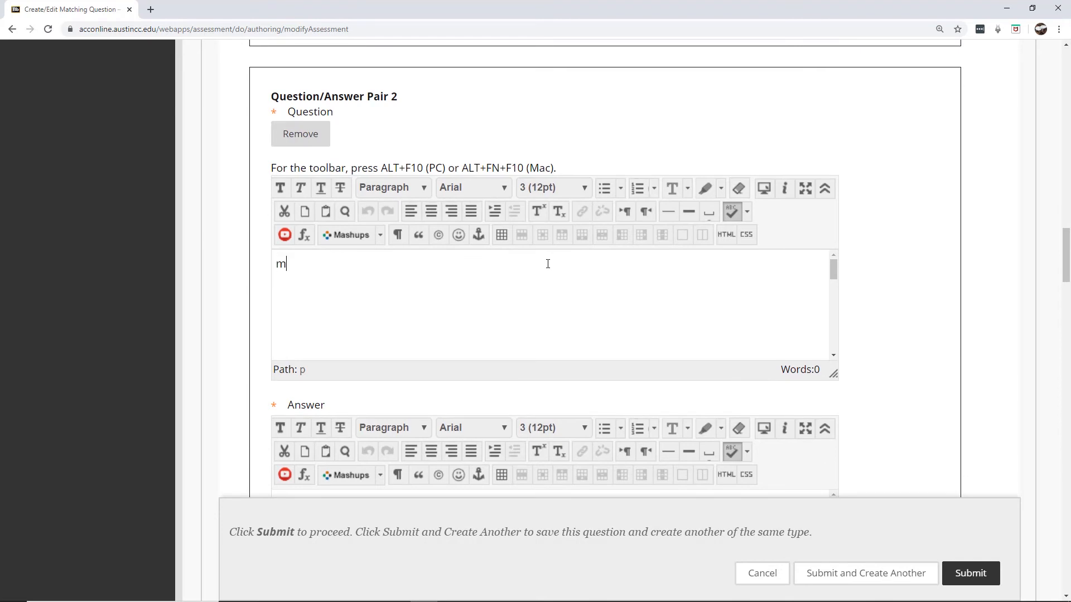
{"action": "type", "text": "itochondria"}
{"action": "left_click_drag", "start_coordinate": [1062, 239], "coordinate": [1066, 106]}
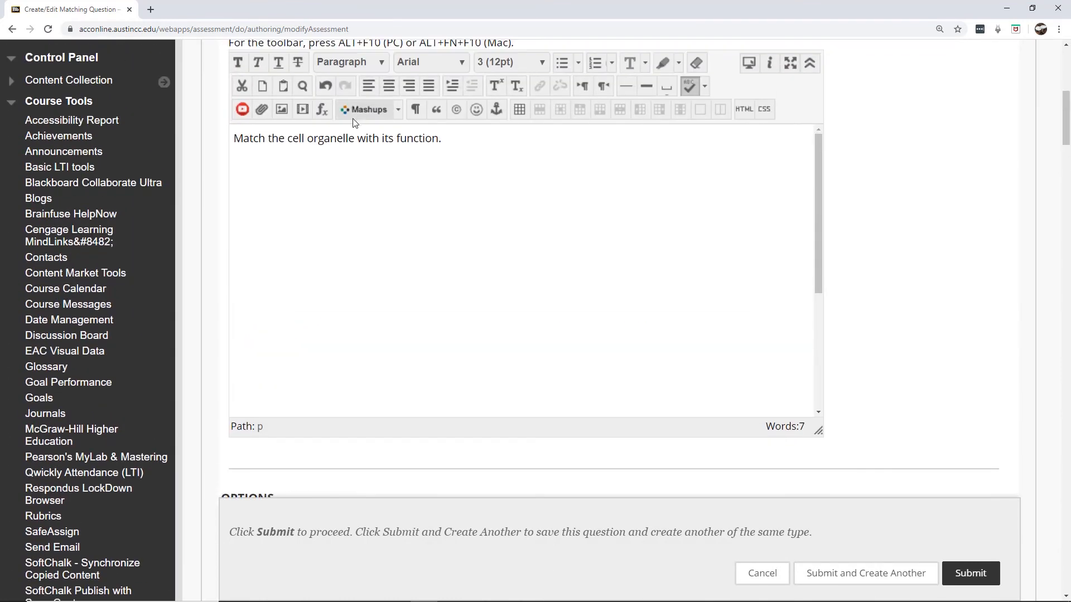
{"action": "left_click", "coordinate": [354, 139]}
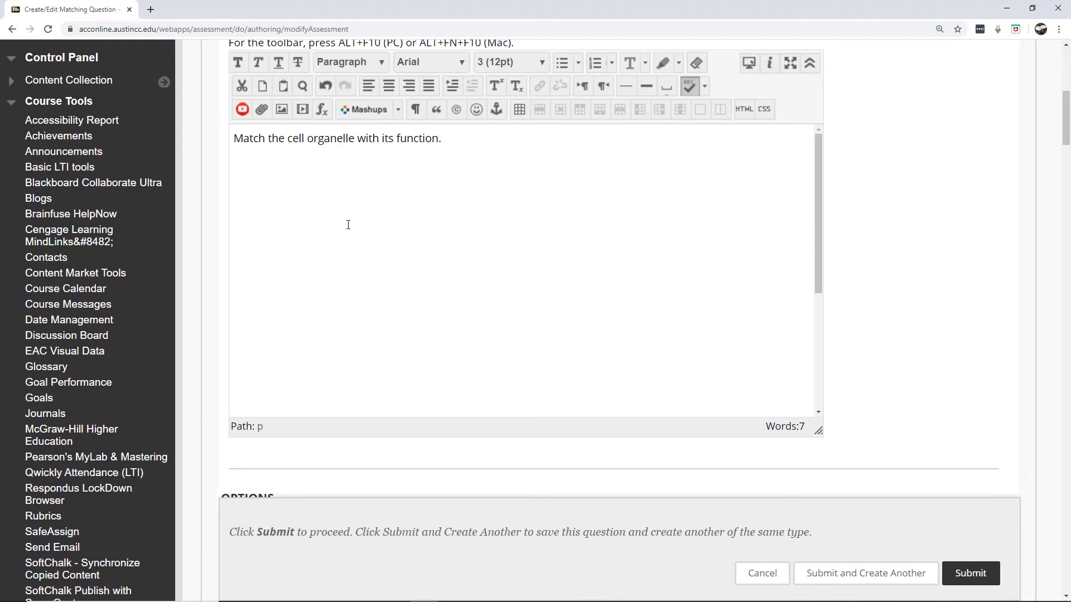
{"action": "key", "text": "BackSpace"}
{"action": "key", "text": "BackSpace"}
{"action": "key", "text": "BackSpace"}
{"action": "key", "text": "BackSpace"}
{"action": "key", "text": "BackSpace"}
{"action": "key", "text": "BackSpace"}
{"action": "key", "text": "BackSpace"}
{"action": "key", "text": "BackSpace"}
{"action": "key", "text": "BackSpace"}
{"action": "type", "text": "s"}
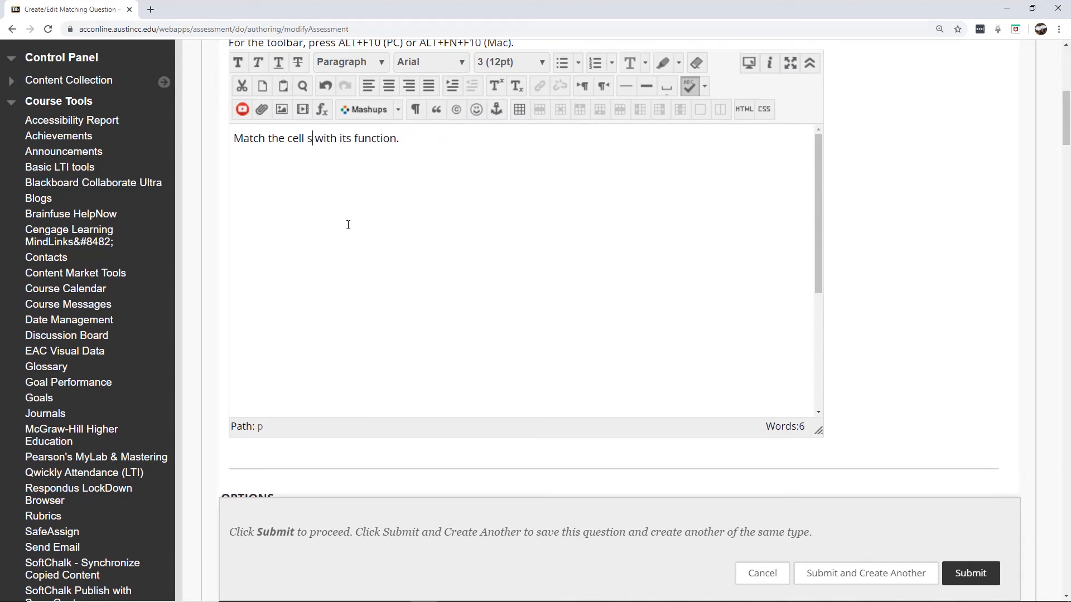
{"action": "type", "text": "tructure"}
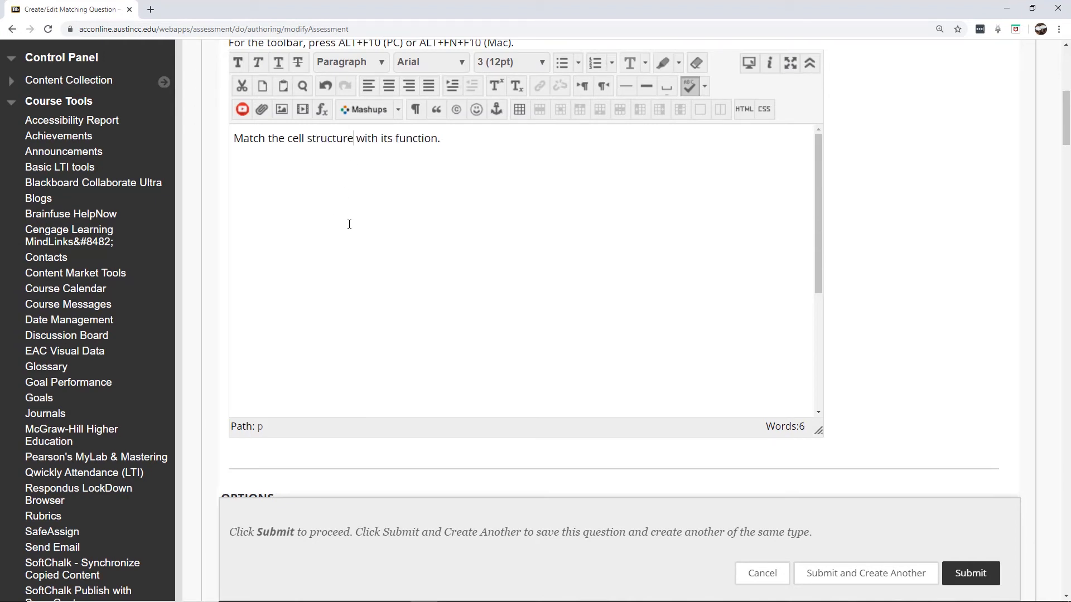
{"action": "left_click_drag", "start_coordinate": [1066, 105], "coordinate": [1036, 242]}
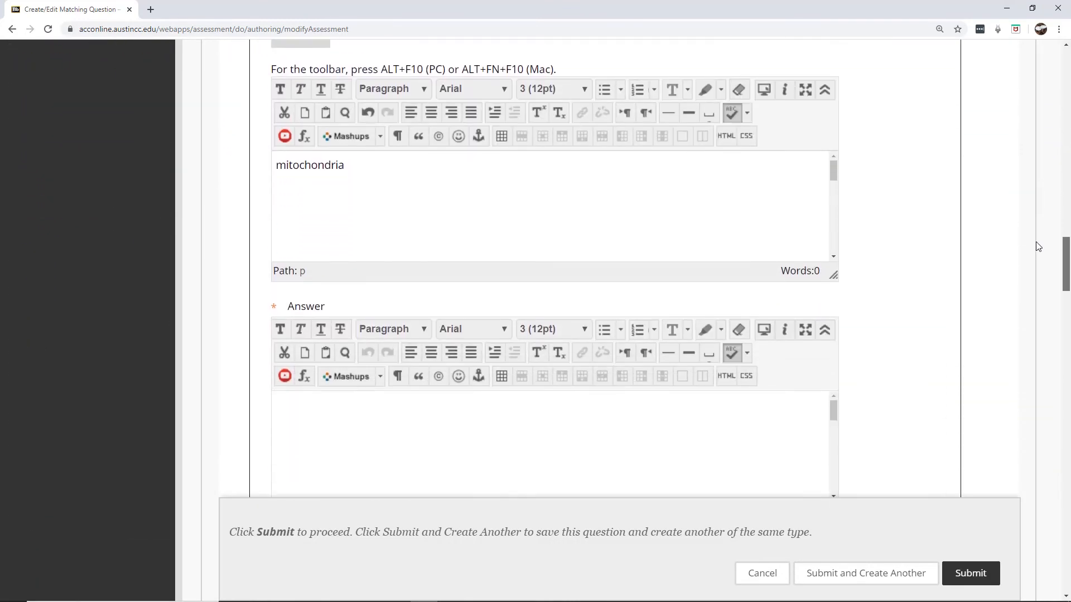
Enter 'powerhouse of the cell' as Pair 2's answer
{"action": "left_click", "coordinate": [538, 441]}
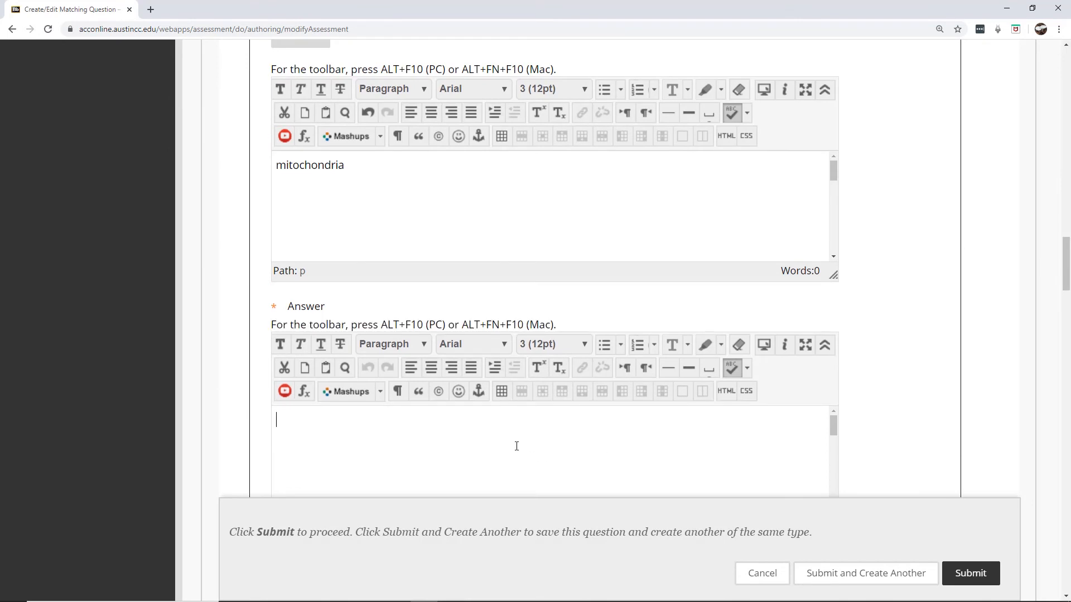
{"action": "type", "text": "powerhouse of the cell"}
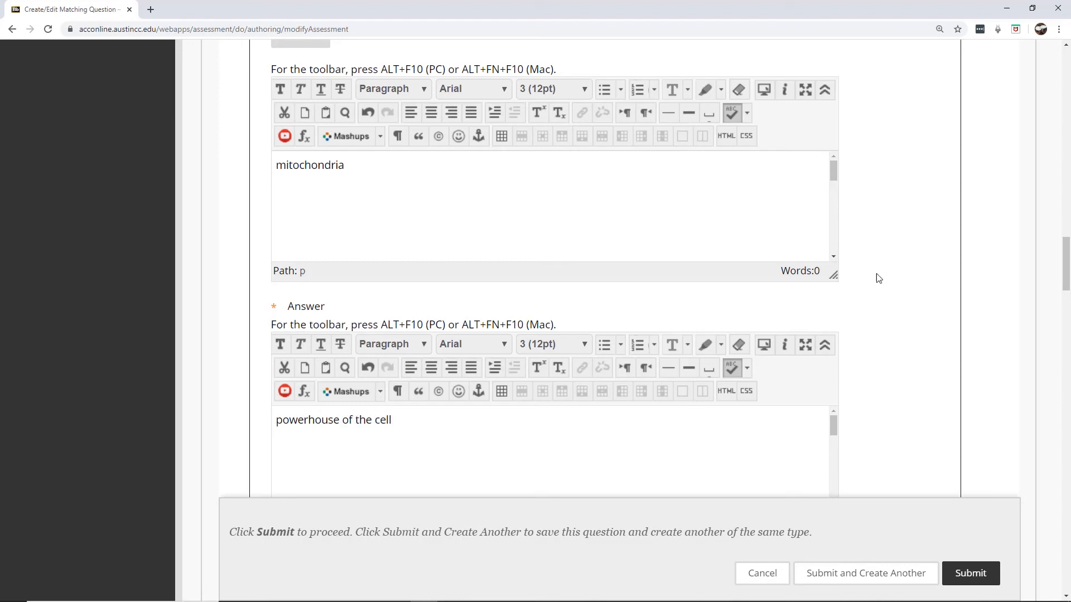
{"action": "left_click_drag", "start_coordinate": [1065, 264], "coordinate": [1066, 320]}
{"action": "left_click", "coordinate": [433, 315]}
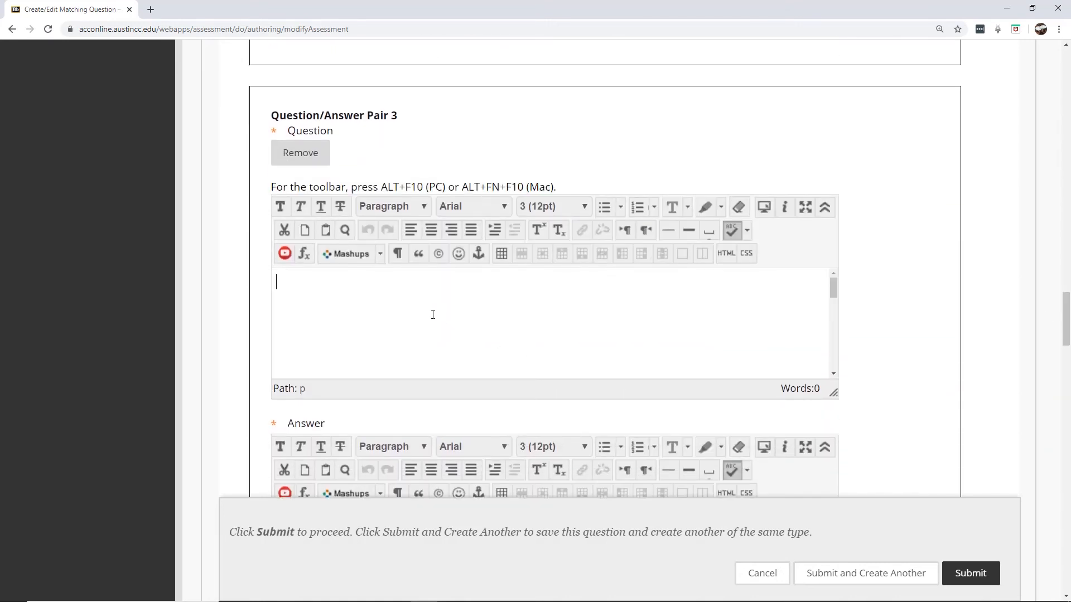
Enter 'flagellum' for Pair 3 and reuse the answer from Question/Pair 1
{"action": "type", "text": "flagellum"}
{"action": "left_click_drag", "start_coordinate": [1067, 334], "coordinate": [1067, 365]}
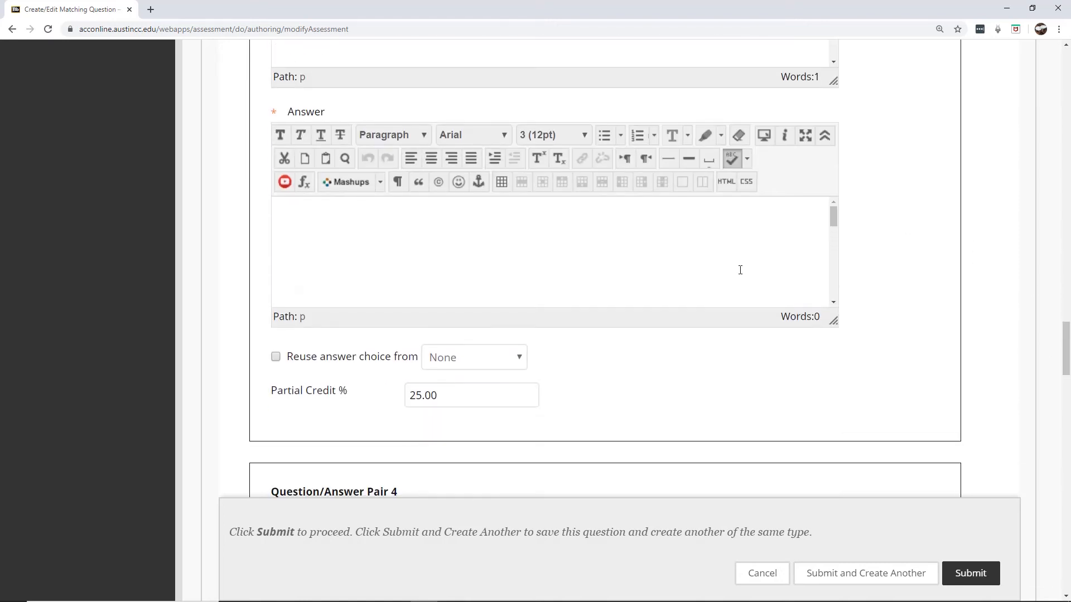
{"action": "left_click", "coordinate": [611, 260]}
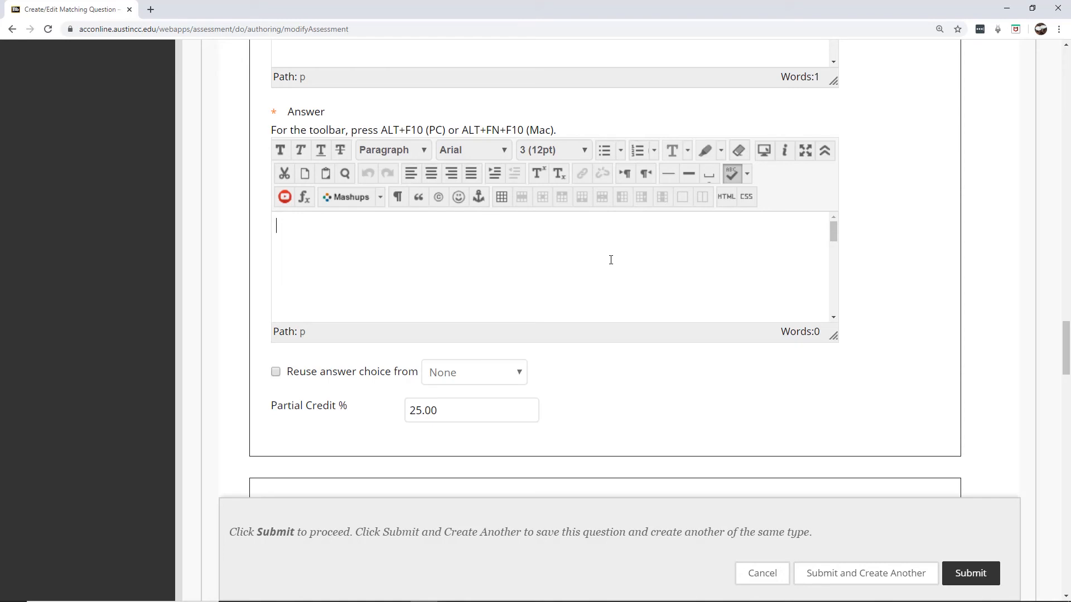
{"action": "left_click", "coordinate": [275, 372]}
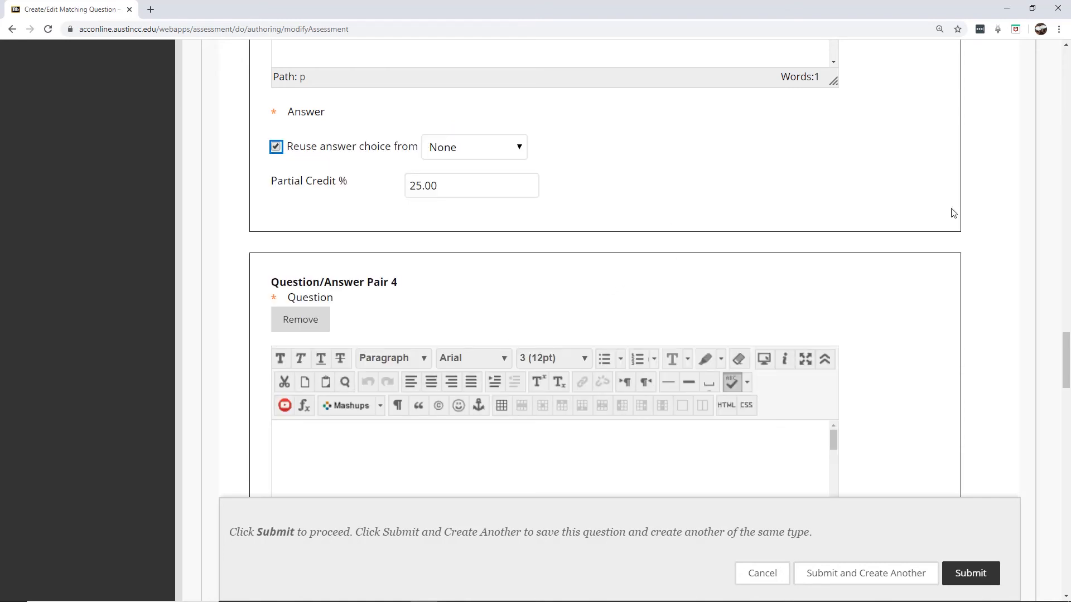
{"action": "left_click_drag", "start_coordinate": [1065, 355], "coordinate": [1065, 322]}
{"action": "scroll", "coordinate": [1066, 322], "scroll_direction": "down", "scroll_amount": 2}
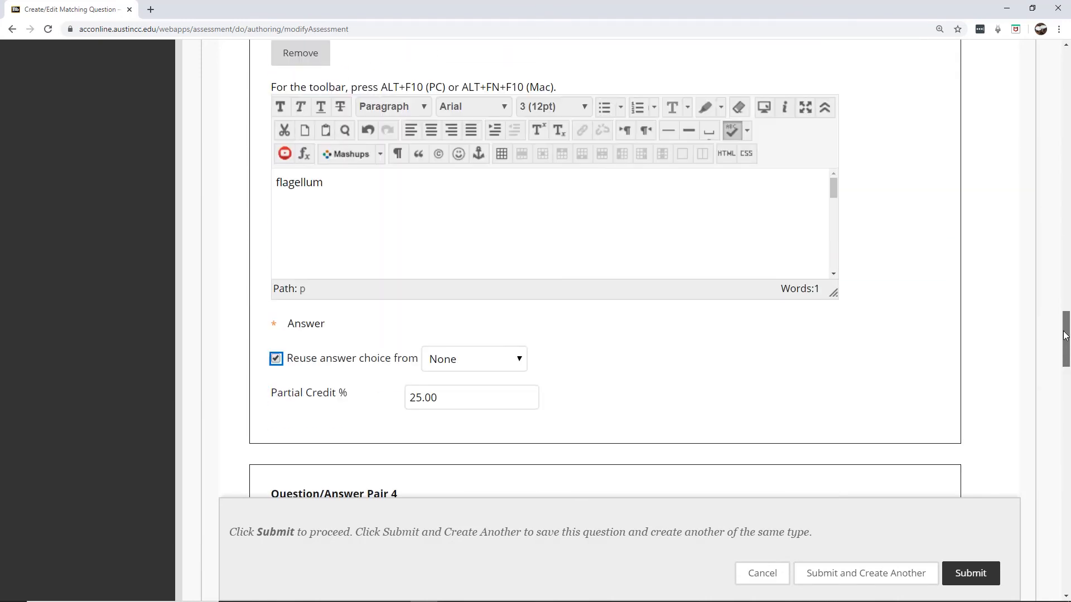
{"action": "left_click", "coordinate": [464, 341]}
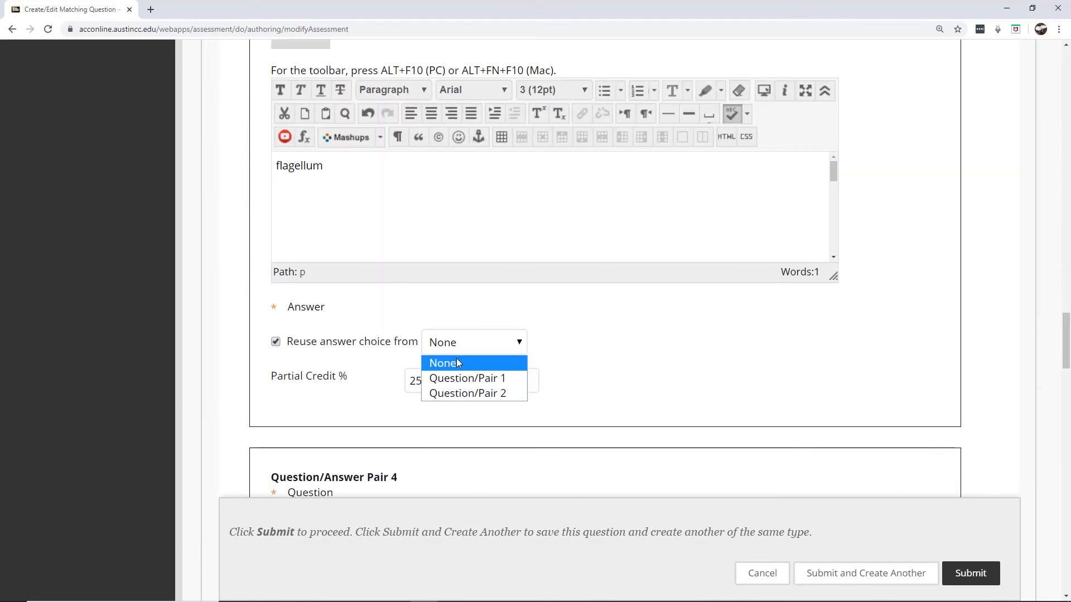
{"action": "left_click", "coordinate": [458, 379]}
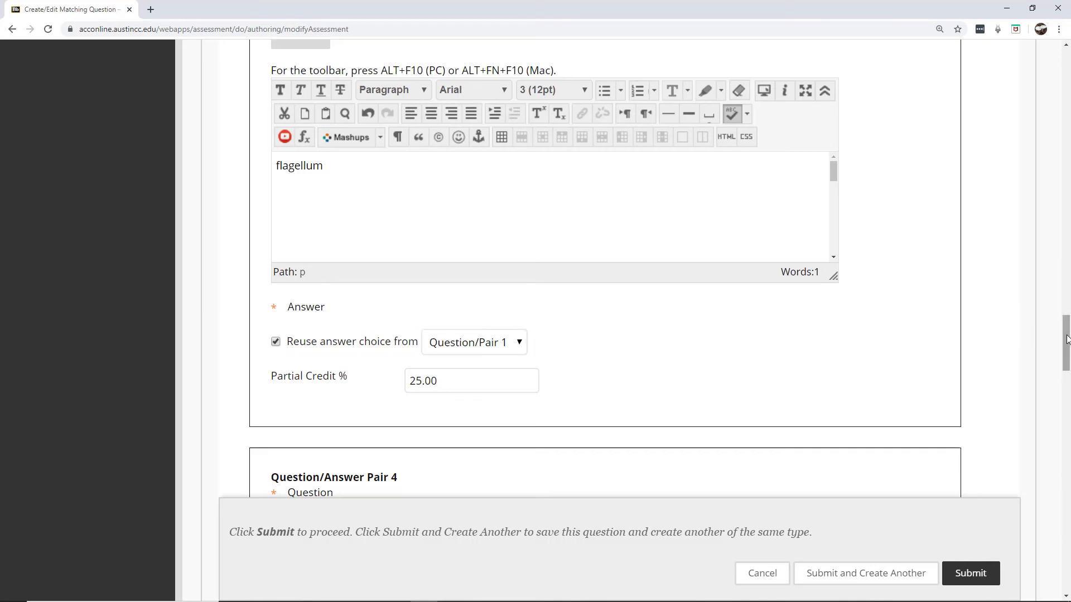
Make Pair 4 match 'golgi apparatus' with 'package proteins'
{"action": "scroll", "coordinate": [1067, 345], "scroll_direction": "down", "scroll_amount": 2}
{"action": "left_click_drag", "start_coordinate": [1067, 346], "coordinate": [1067, 366]}
{"action": "left_click_drag", "start_coordinate": [1067, 366], "coordinate": [1067, 377]}
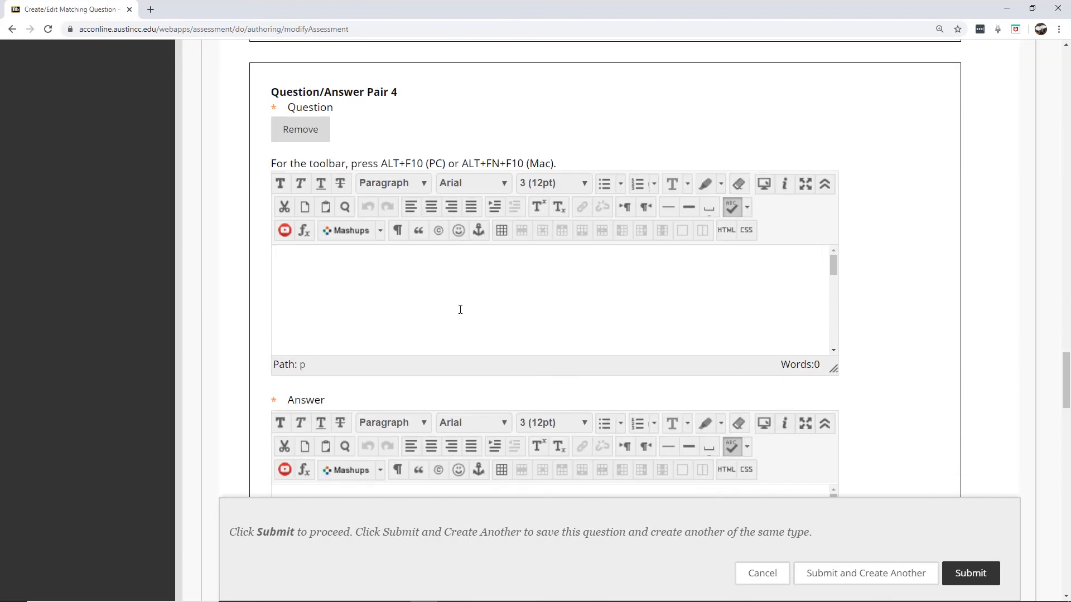
{"action": "type", "text": "golgi appara"}
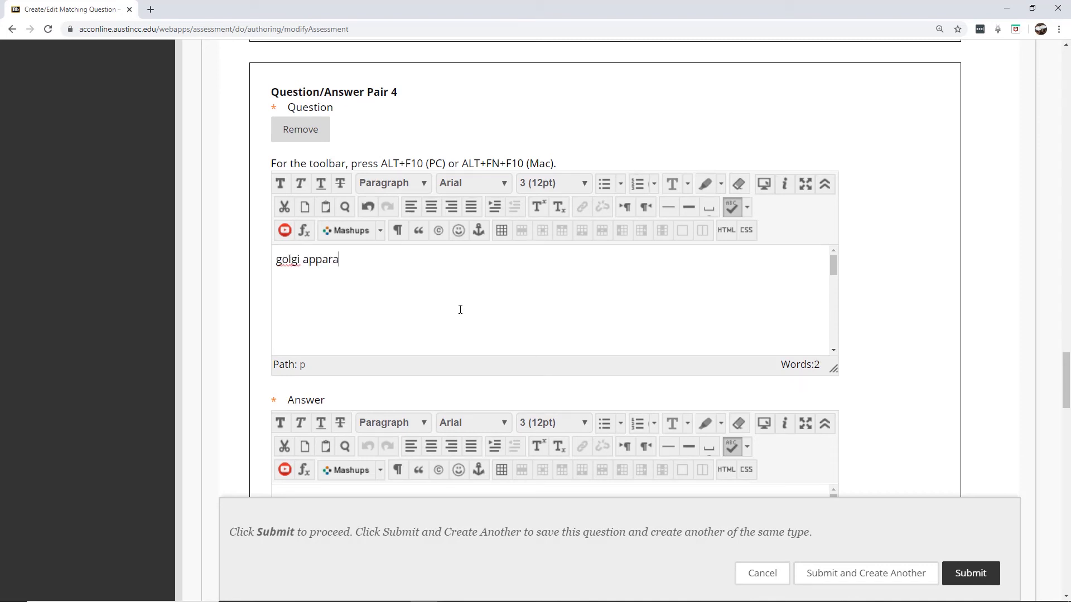
{"action": "type", "text": "tus"}
{"action": "scroll", "coordinate": [585, 271], "scroll_direction": "down", "scroll_amount": 5}
{"action": "left_click", "coordinate": [552, 264]}
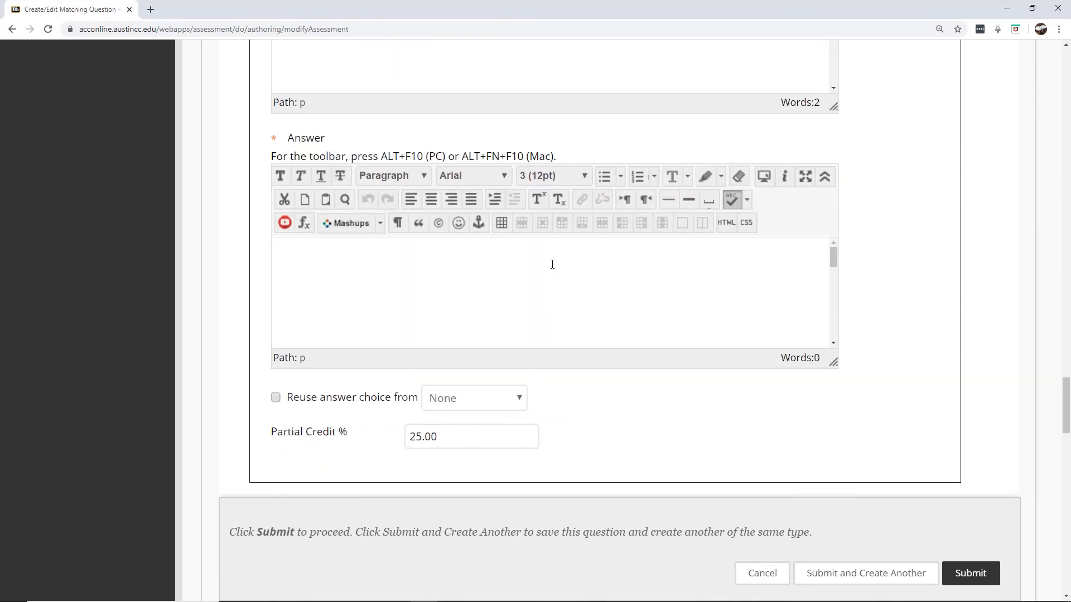
{"action": "type", "text": "package proteins"}
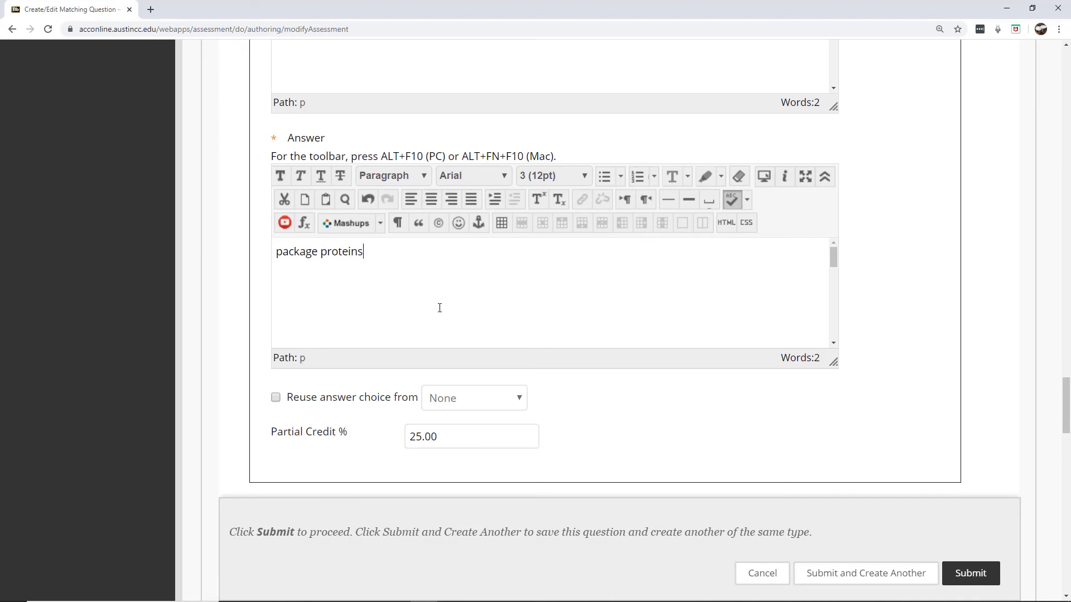
{"action": "left_click_drag", "start_coordinate": [1067, 394], "coordinate": [1067, 422]}
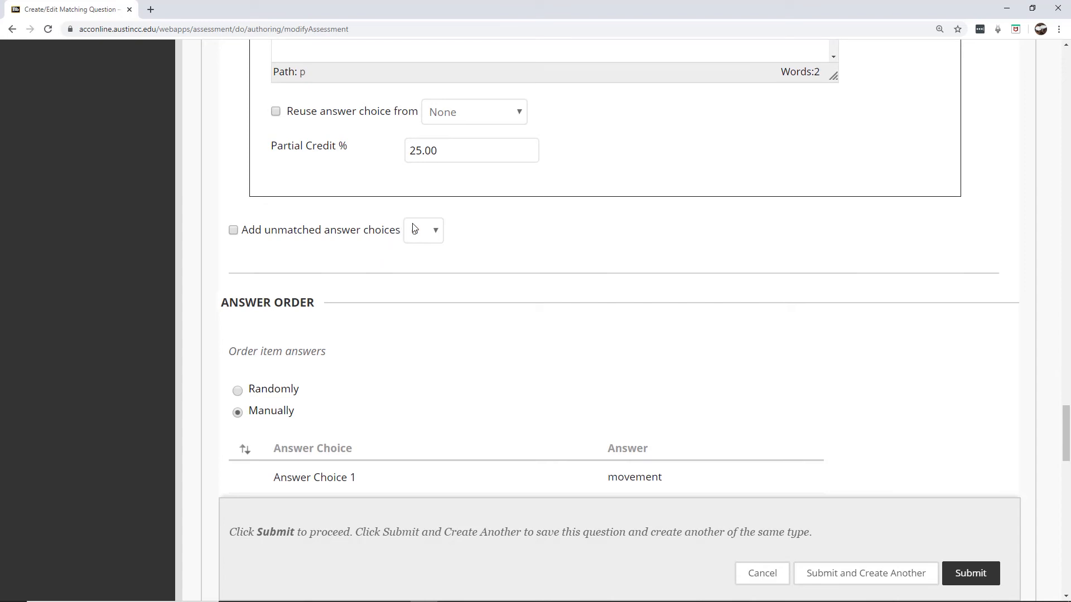
Enable unmatched answer choices and set their number to 2
{"action": "left_click", "coordinate": [233, 230]}
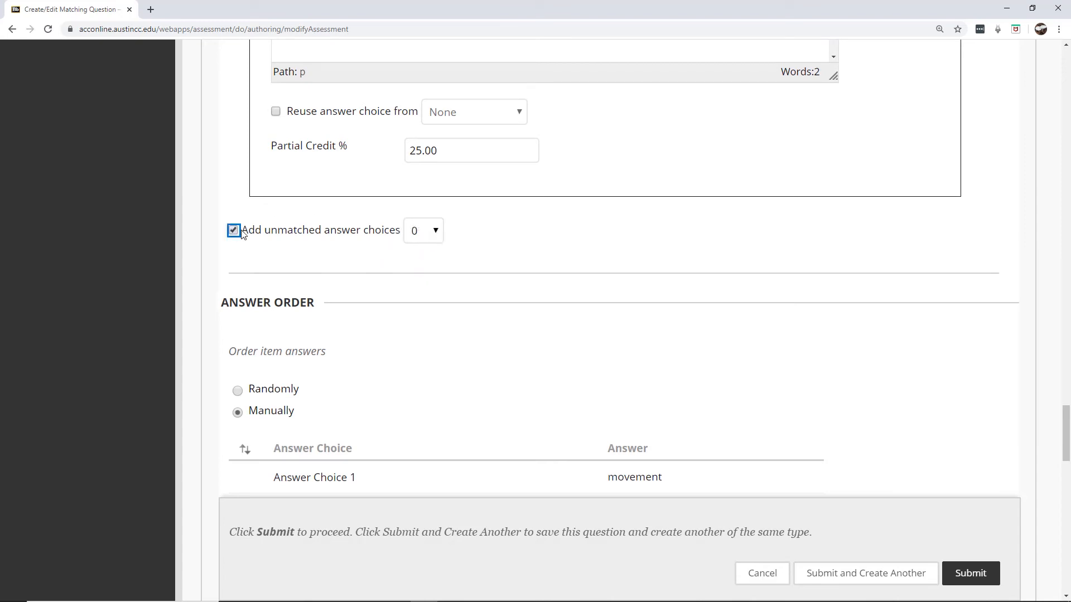
{"action": "left_click", "coordinate": [436, 232]}
{"action": "left_click", "coordinate": [424, 268]}
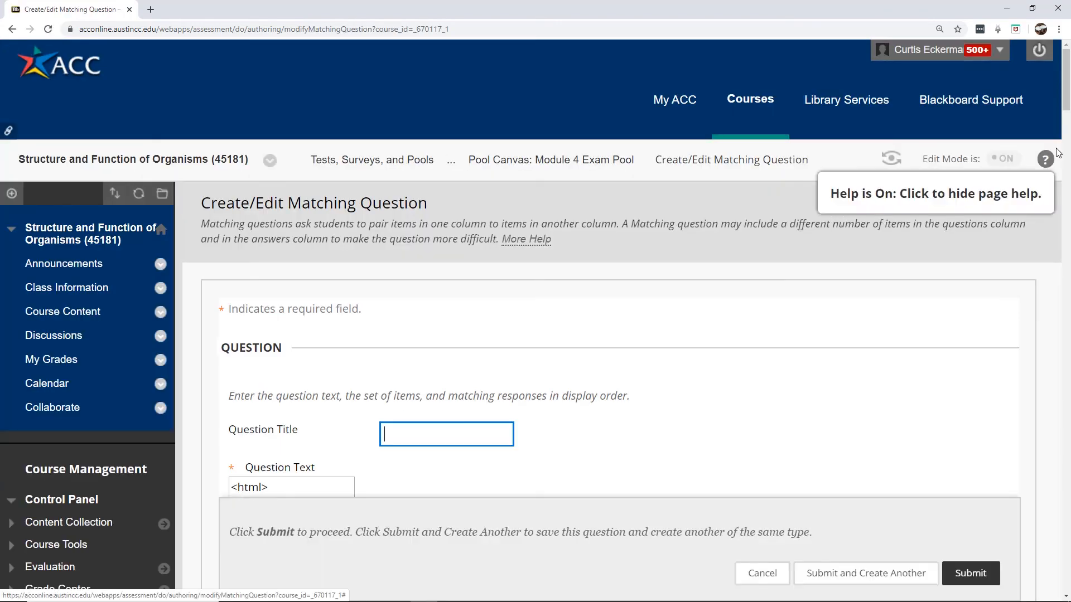
{"action": "left_click_drag", "start_coordinate": [1066, 71], "coordinate": [1032, 411]}
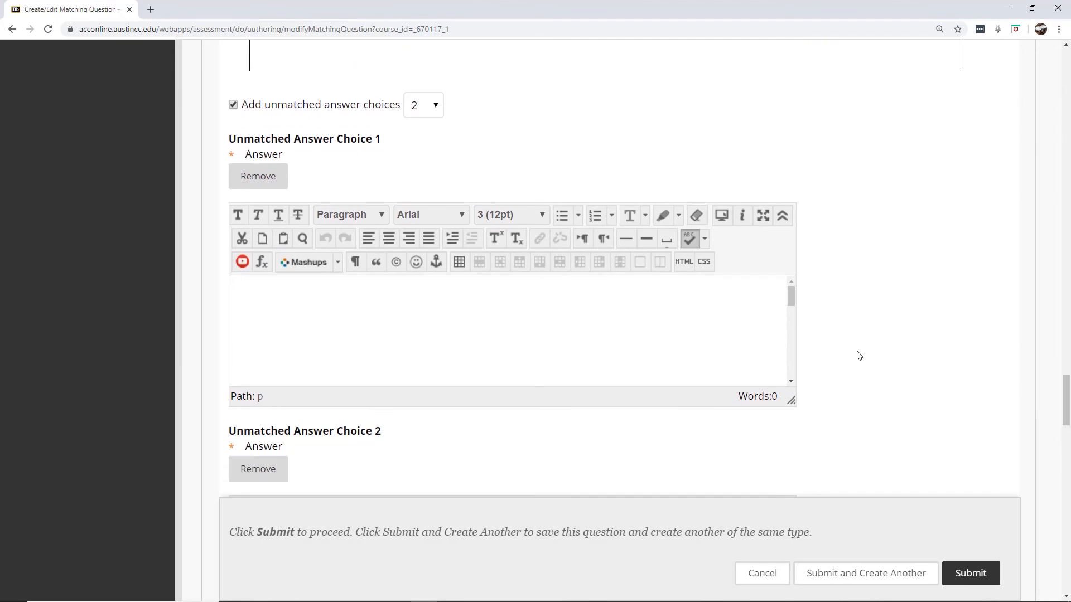
Enter 'makes mRNA' and 'transcribes mRNA' as the two unmatched answers
{"action": "left_click", "coordinate": [466, 308]}
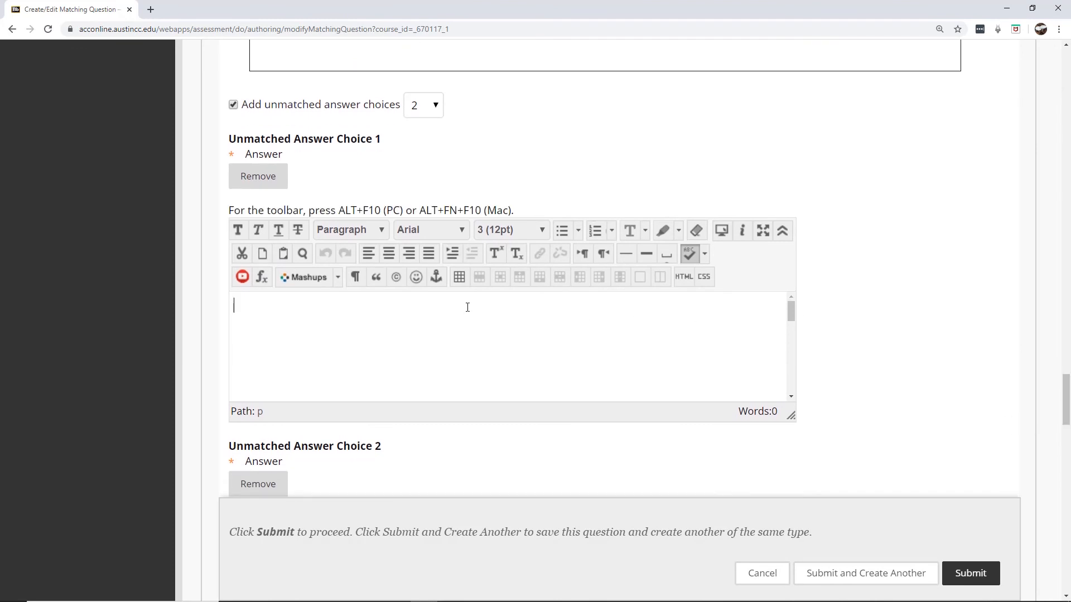
{"action": "type", "text": "makes mRNA"}
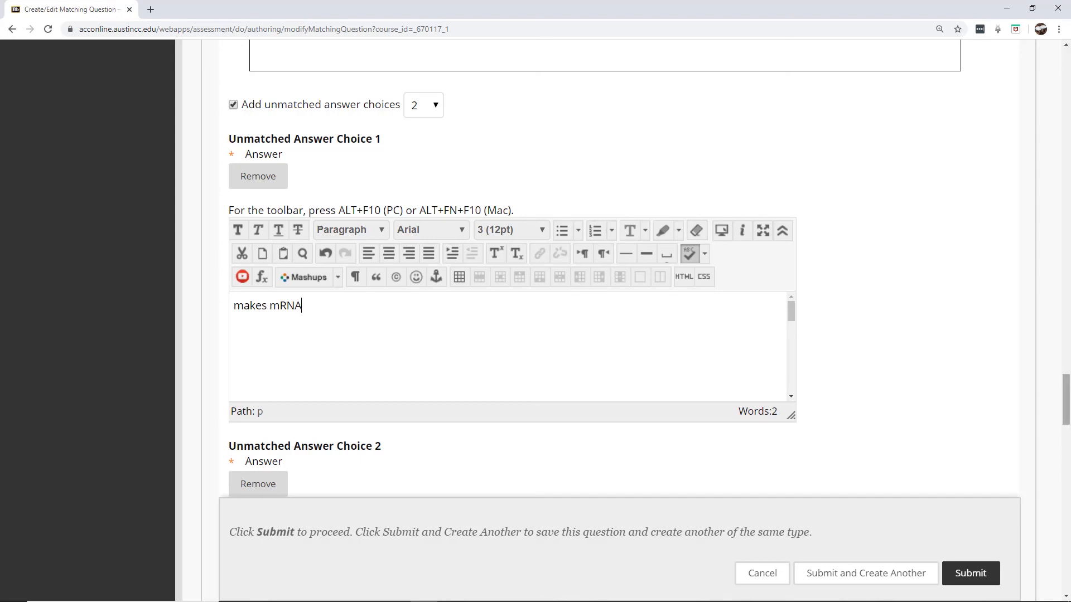
{"action": "left_click_drag", "start_coordinate": [1068, 383], "coordinate": [1068, 406]}
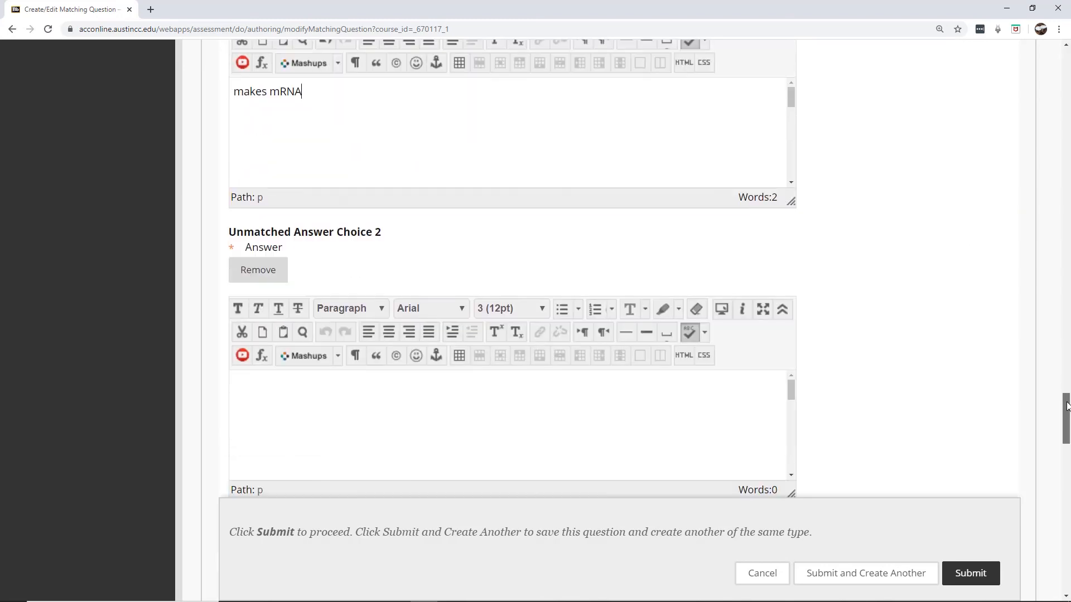
{"action": "scroll", "coordinate": [1067, 406], "scroll_direction": "up", "scroll_amount": 5}
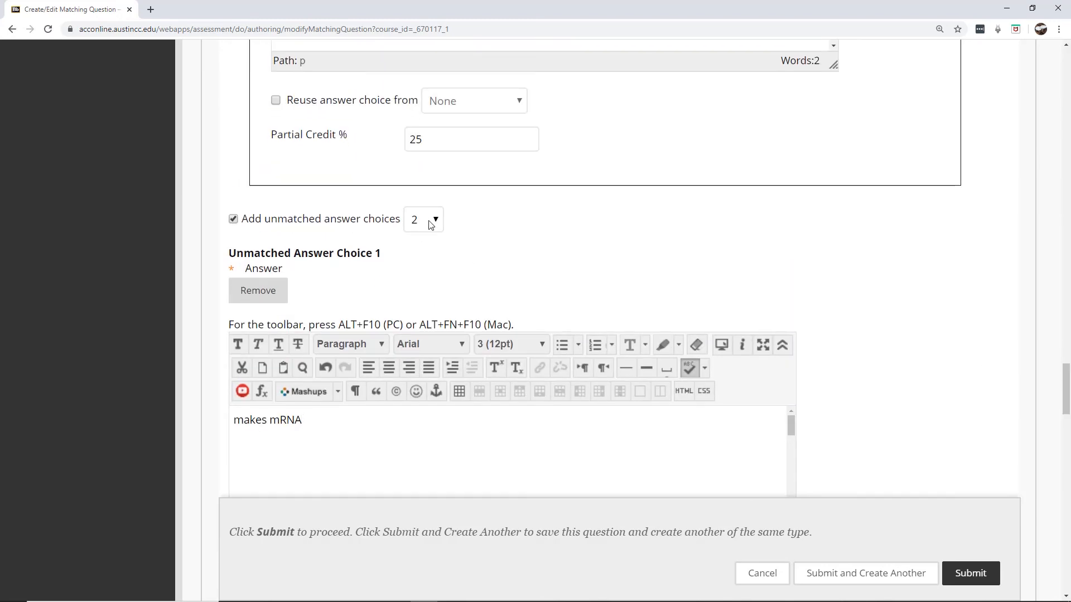
{"action": "left_click_drag", "start_coordinate": [1067, 389], "coordinate": [1067, 425]}
{"action": "left_click", "coordinate": [510, 386]}
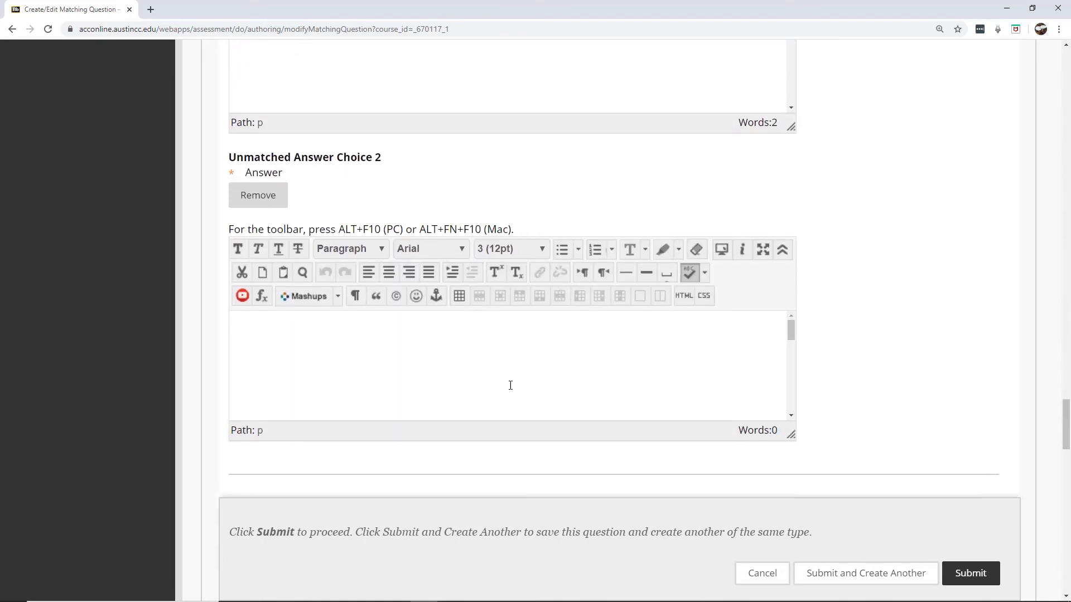
{"action": "type", "text": "transcribes"}
{"action": "type", "text": " mR"}
{"action": "key", "text": "BackSpace"}
{"action": "type", "text": "m"}
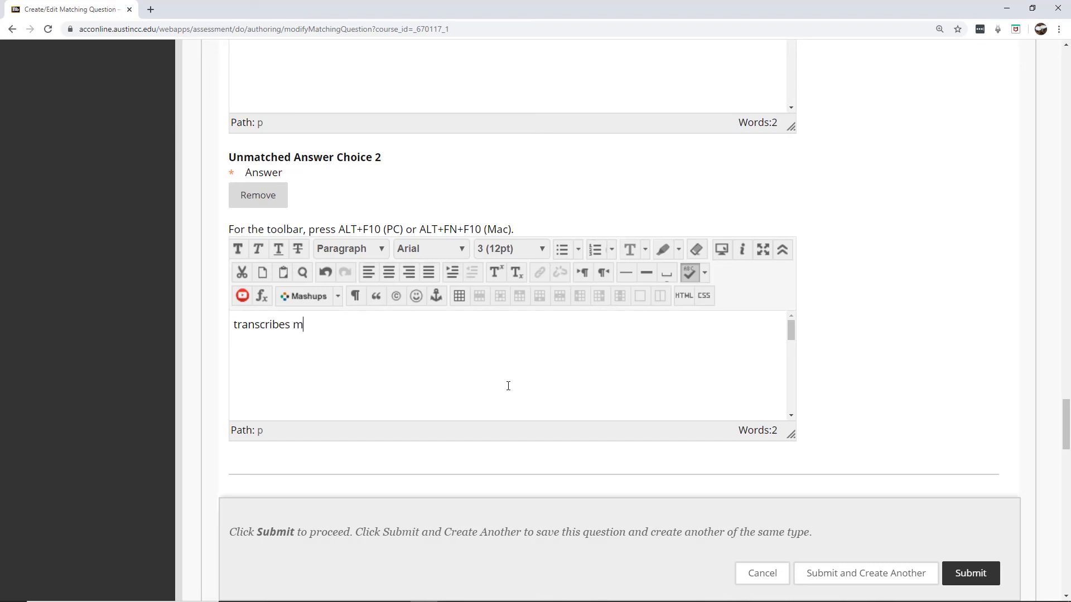
{"action": "type", "text": "RNA"}
{"action": "left_click_drag", "start_coordinate": [1066, 427], "coordinate": [1066, 465]}
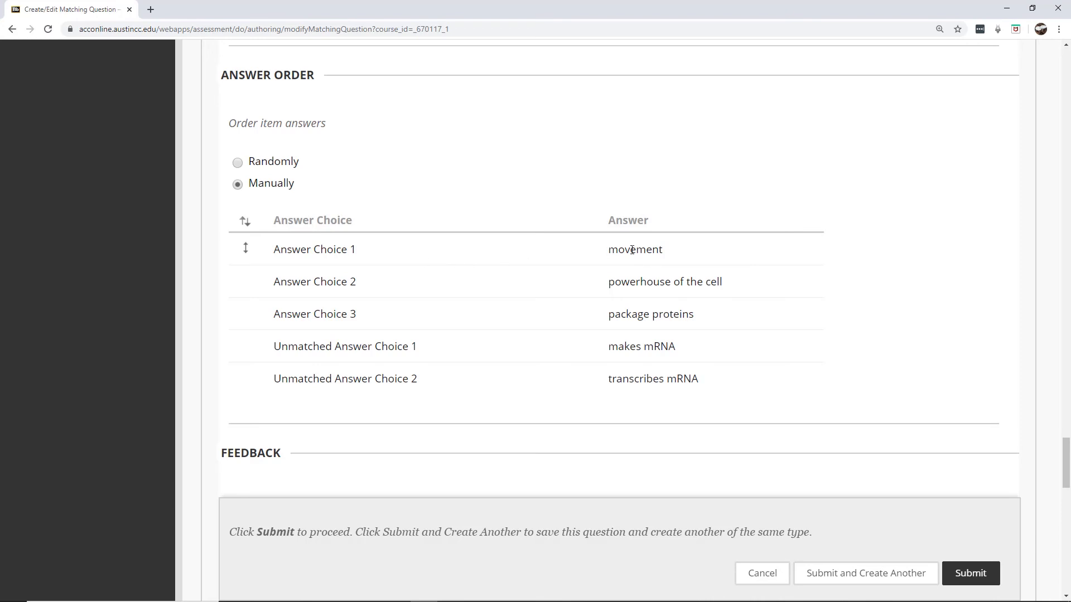
Reorder the answer choices, set Answer Order to Randomly, and submit the Matching question
{"action": "left_click_drag", "start_coordinate": [251, 251], "coordinate": [257, 293]}
{"action": "left_click_drag", "start_coordinate": [255, 378], "coordinate": [258, 311]}
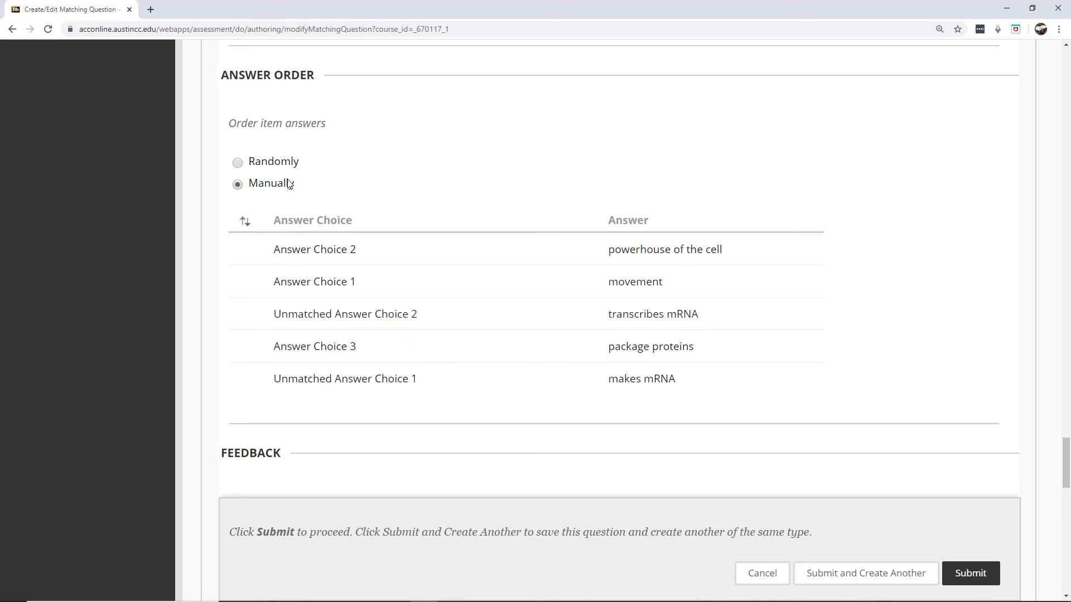
{"action": "left_click", "coordinate": [237, 163]}
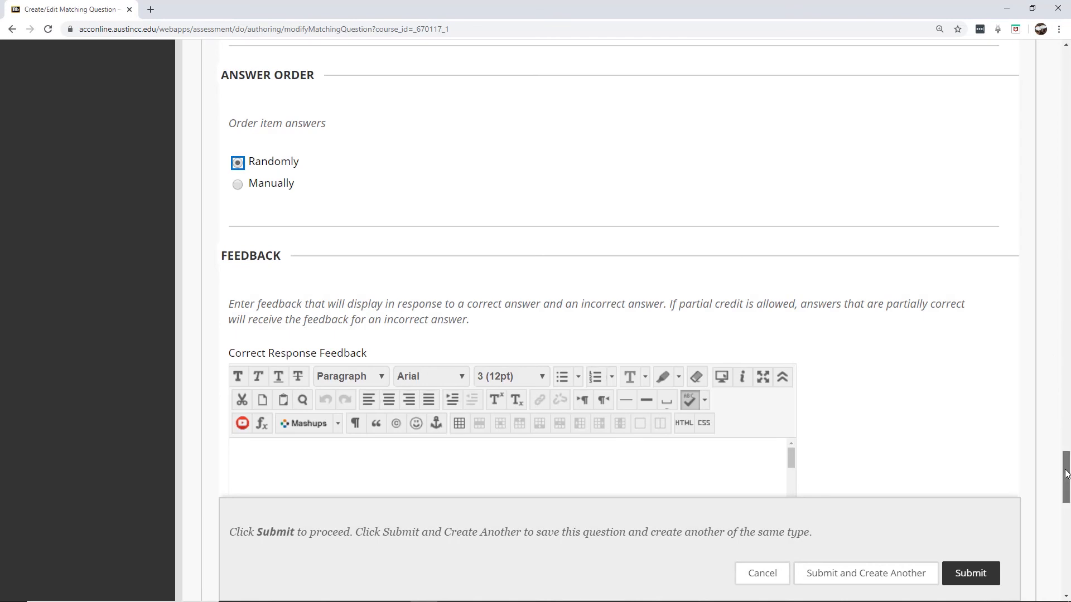
{"action": "left_click_drag", "start_coordinate": [1062, 473], "coordinate": [1066, 563]}
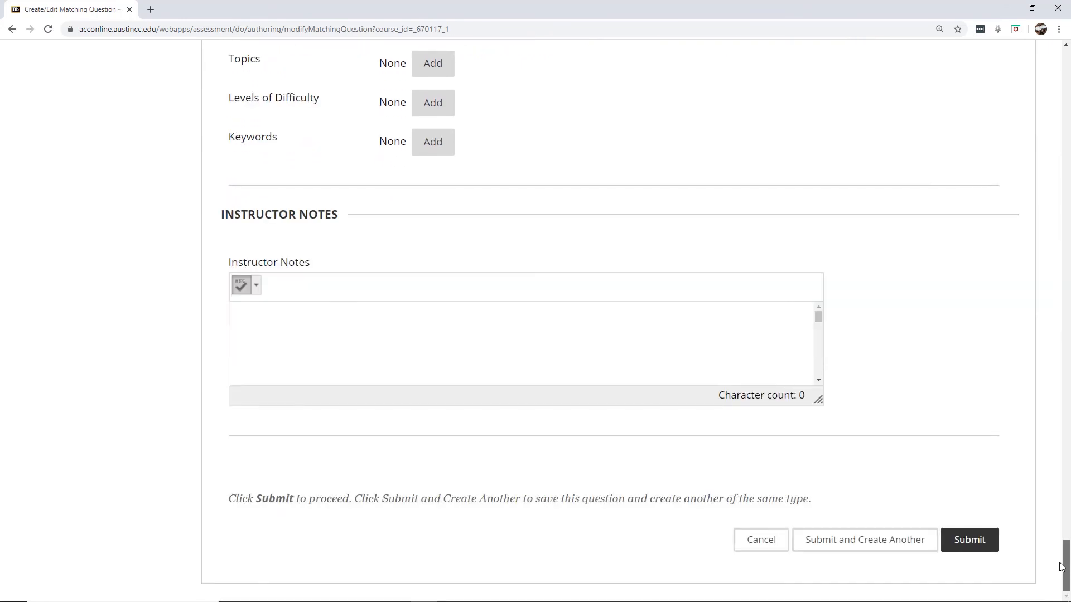
{"action": "left_click", "coordinate": [971, 542]}
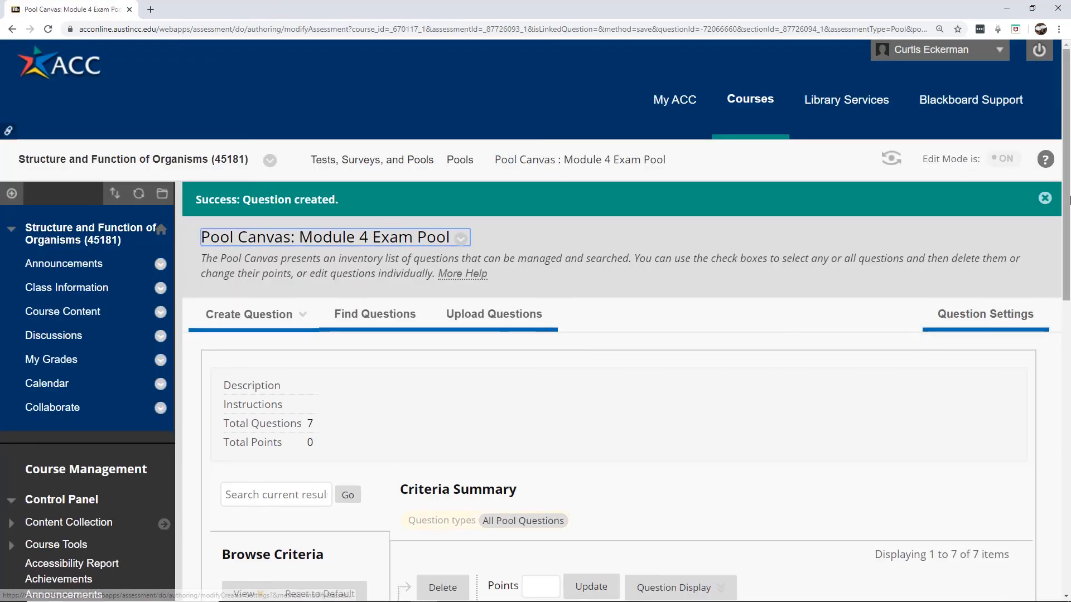
Preview and close the Matching question's details, then bring up the Create Question type list
{"action": "scroll", "coordinate": [1067, 235], "scroll_direction": "down", "scroll_amount": 3}
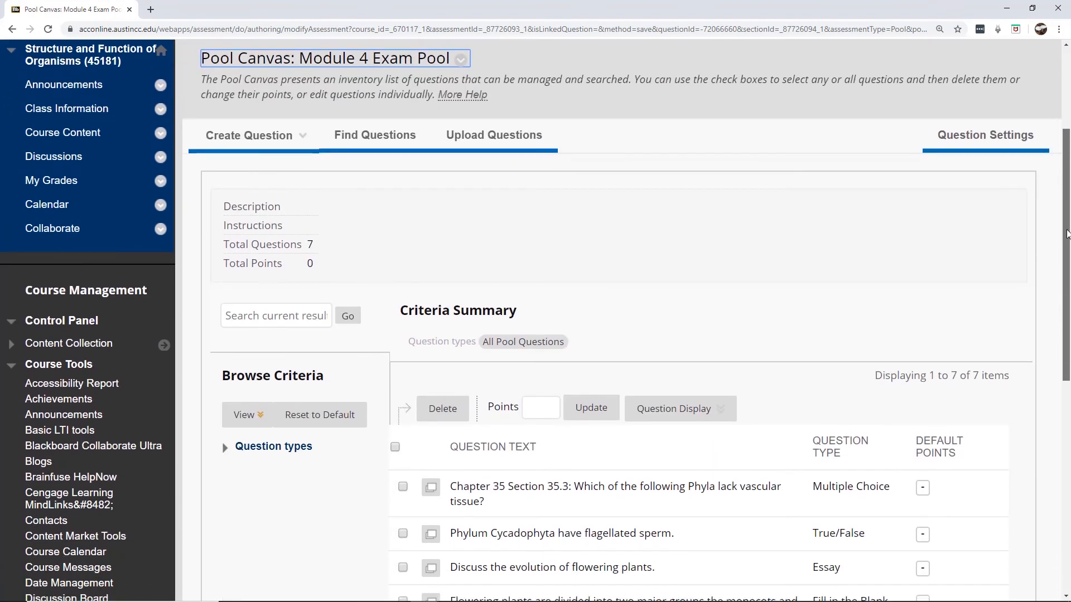
{"action": "scroll", "coordinate": [1067, 235], "scroll_direction": "down", "scroll_amount": 5}
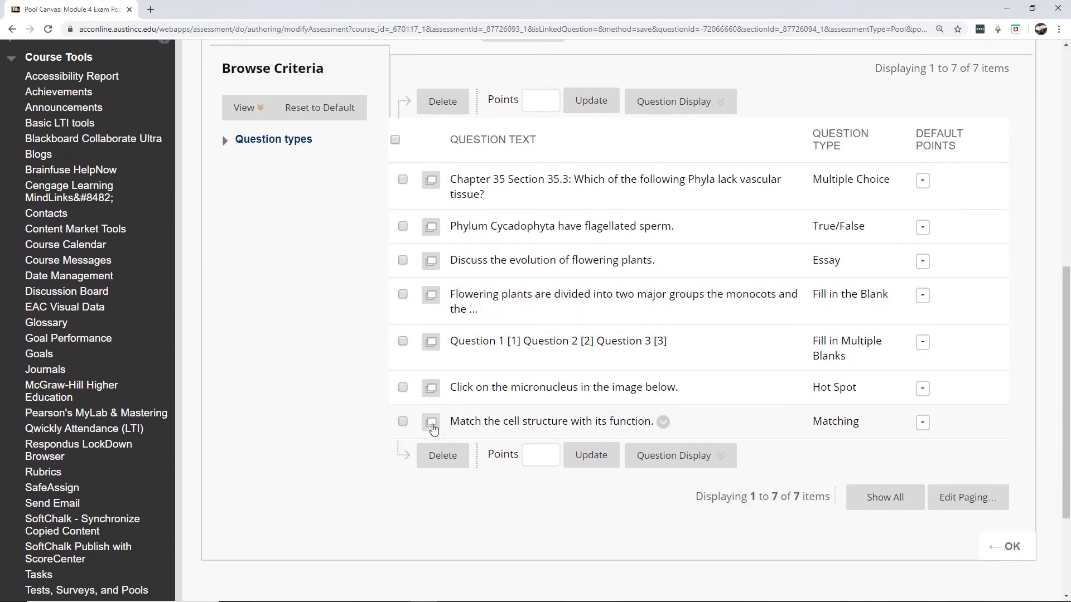
{"action": "left_click", "coordinate": [432, 422]}
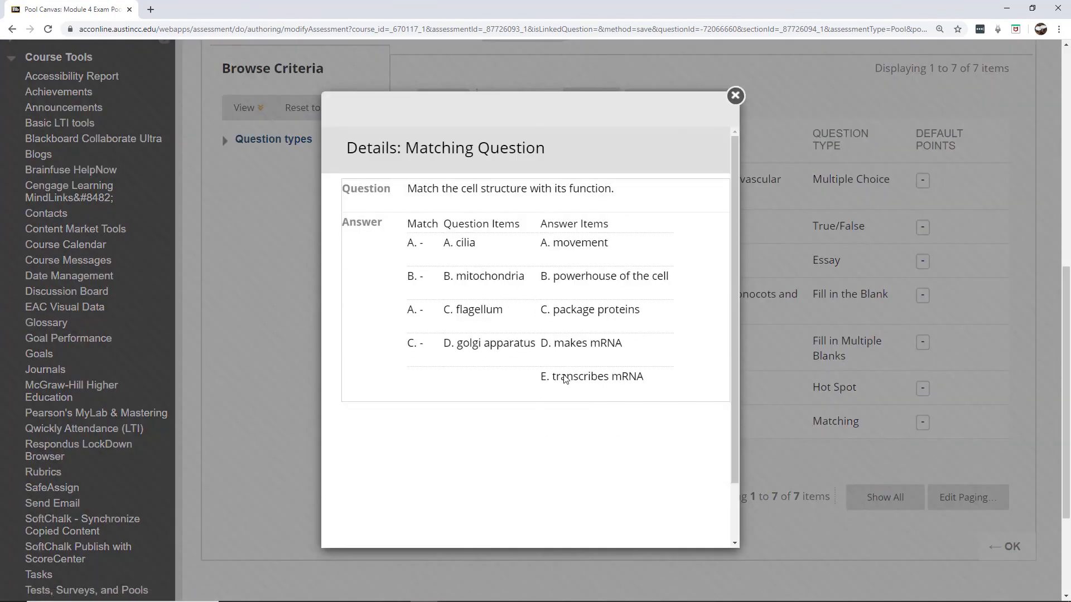
{"action": "left_click", "coordinate": [735, 96]}
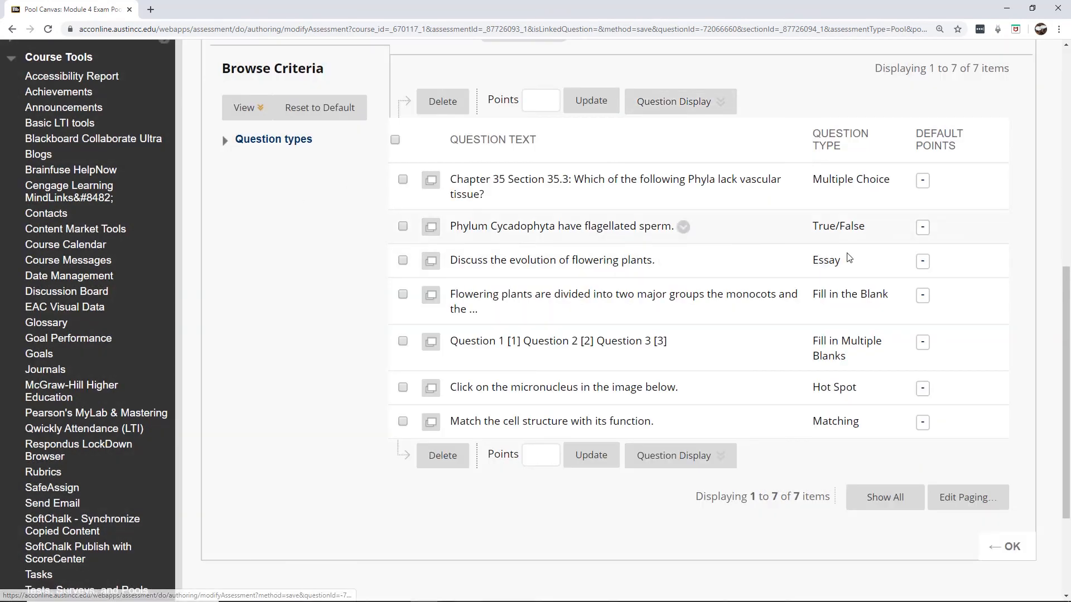
{"action": "left_click_drag", "start_coordinate": [1068, 334], "coordinate": [1068, 198]}
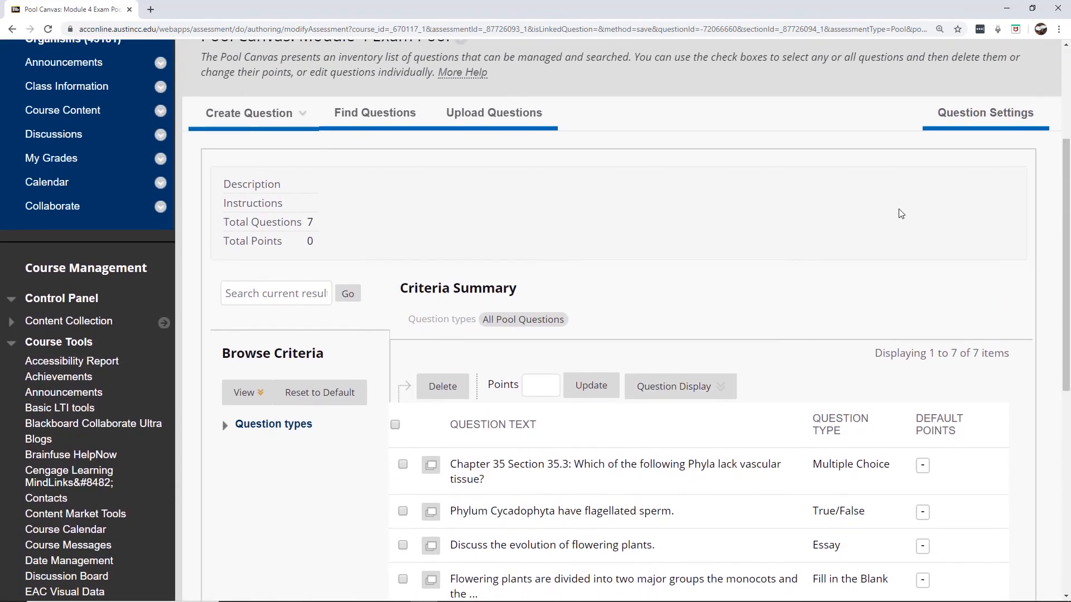
{"action": "left_click", "coordinate": [253, 114]}
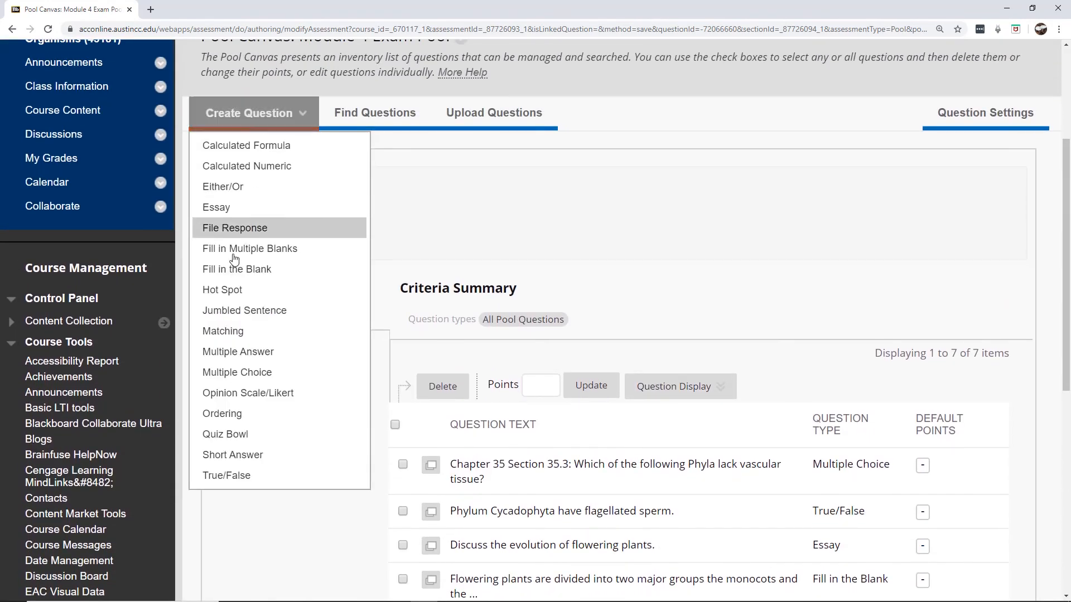
Start a new Ordering question from the Create Question list
{"action": "left_click", "coordinate": [210, 415]}
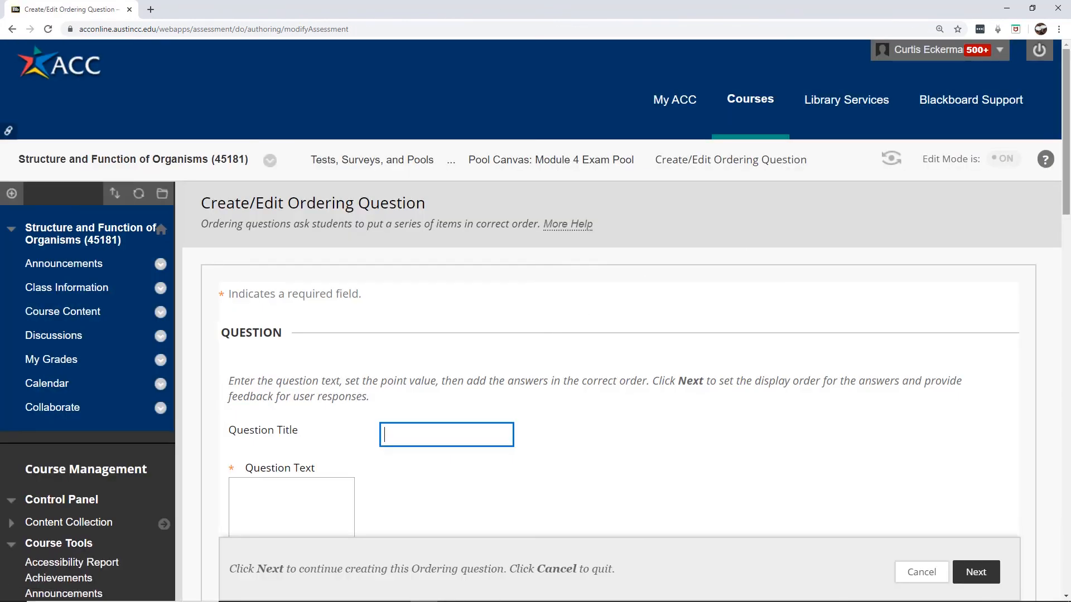
{"action": "left_click_drag", "start_coordinate": [1069, 77], "coordinate": [1069, 127]}
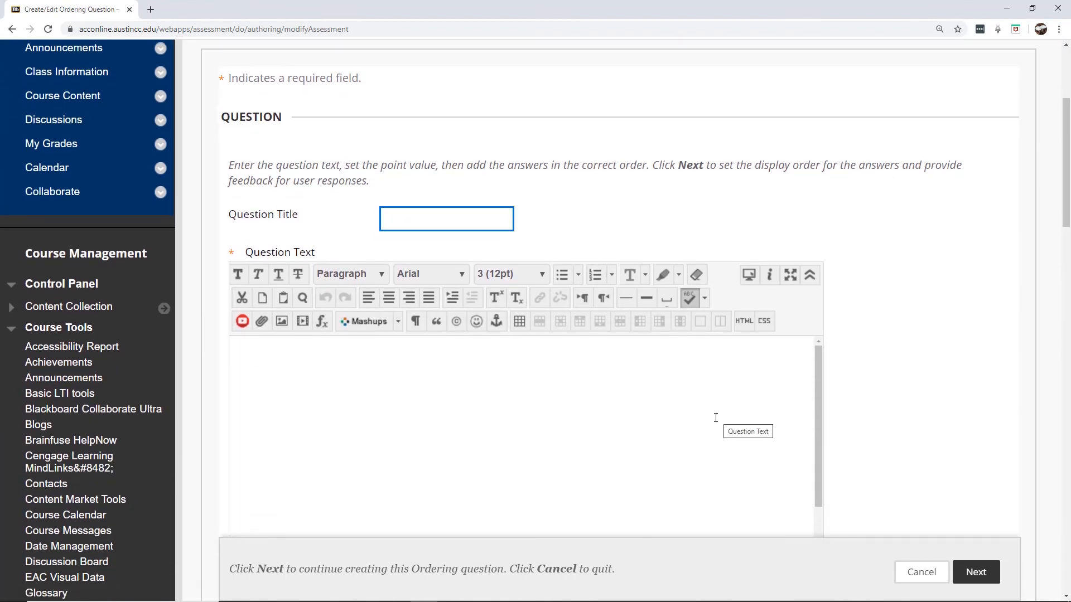
{"action": "left_click_drag", "start_coordinate": [1066, 188], "coordinate": [1066, 207]}
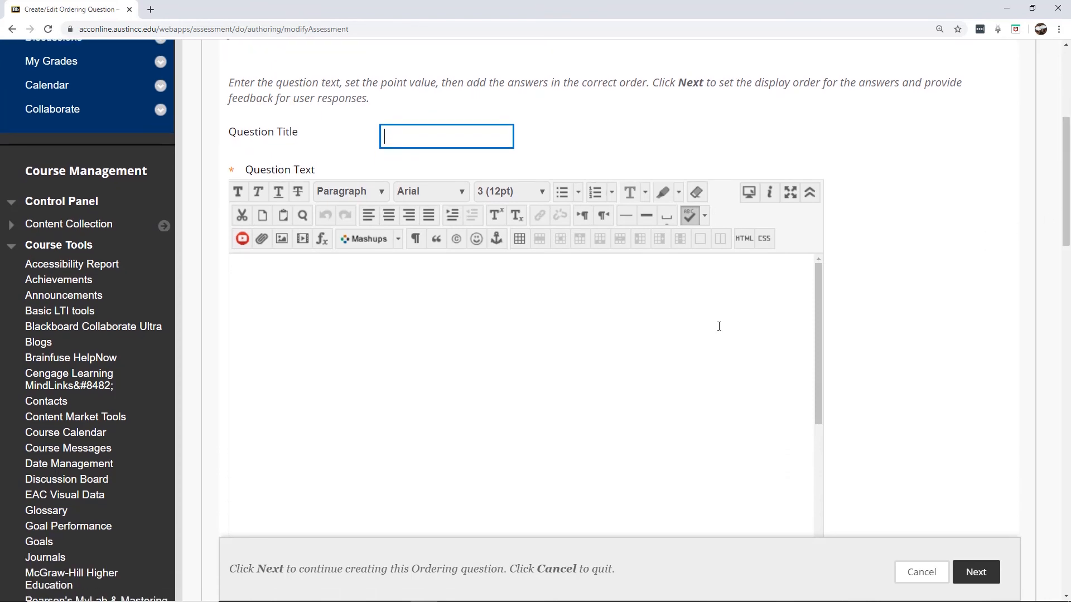
{"action": "left_click", "coordinate": [650, 367]}
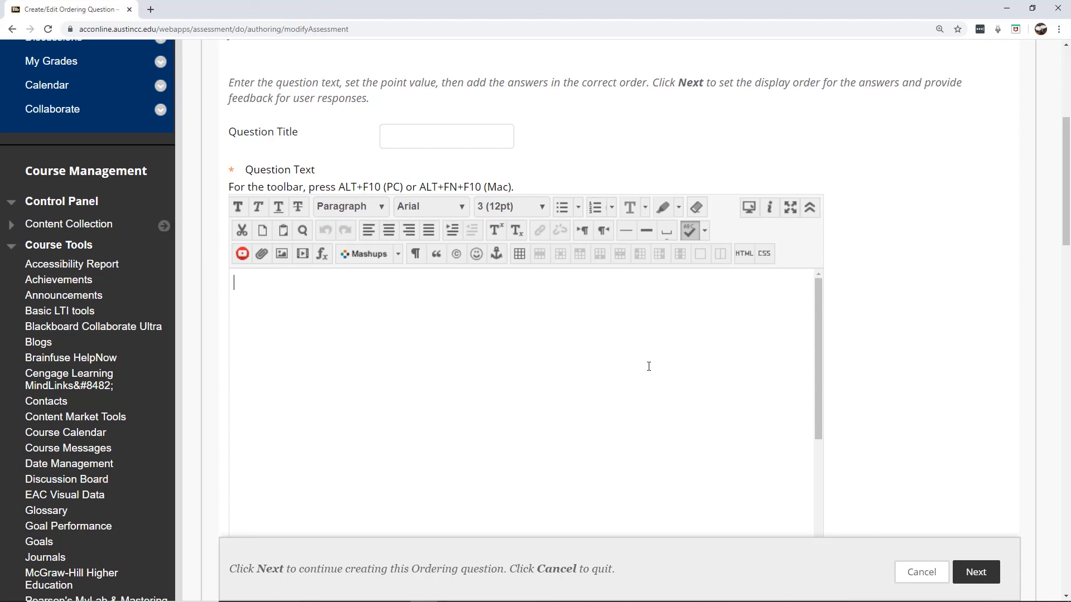
Enter the question text 'List the geologic events in order from oldest to more recent.'
{"action": "type", "text": "List the"}
{"action": "key", "text": "BackSpace"}
{"action": "key", "text": "BackSpace"}
{"action": "key", "text": "BackSpace"}
{"action": "key", "text": "BackSpace"}
{"action": "key", "text": "BackSpace"}
{"action": "key", "text": "BackSpace"}
{"action": "type", "text": "ist the e"}
{"action": "key", "text": "BackSpace"}
{"action": "type", "text": "go"}
{"action": "key", "text": "BackSpace"}
{"action": "type", "text": "eologic eve"}
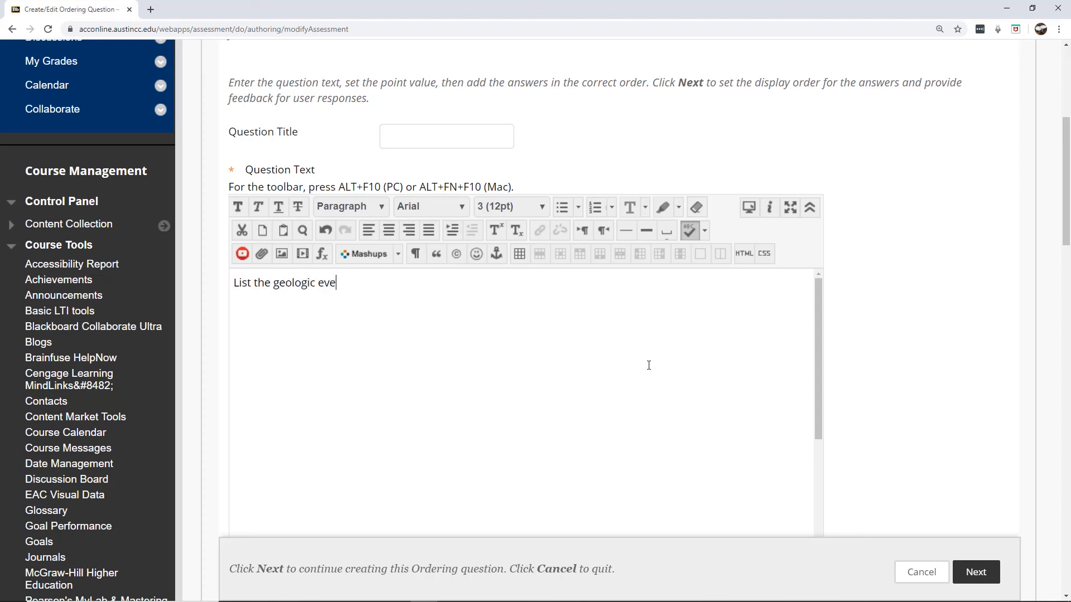
{"action": "type", "text": "nts in order from ol"}
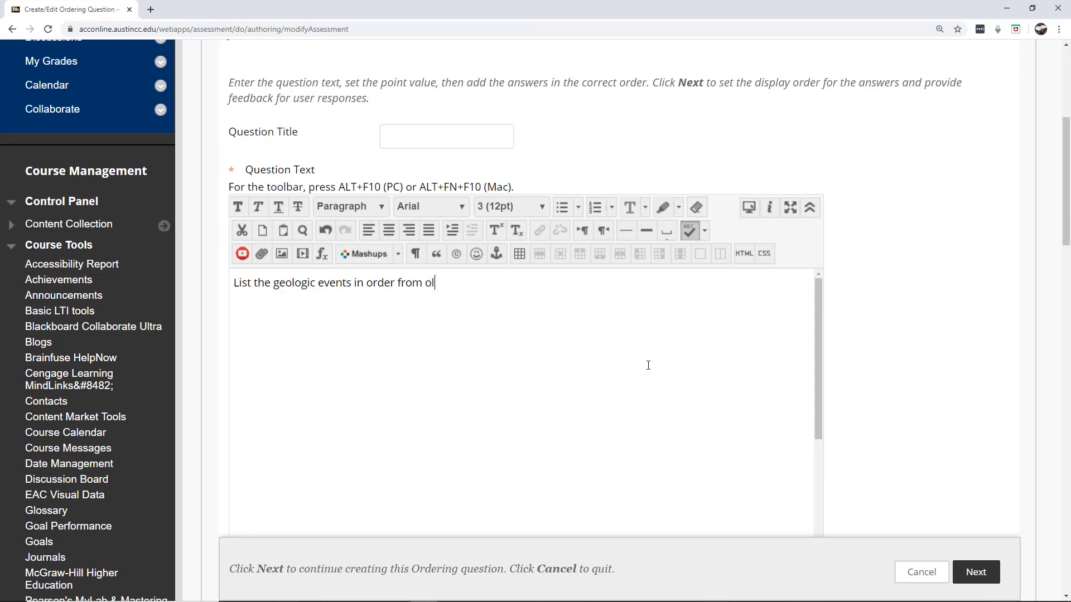
{"action": "type", "text": "dest to more recent."}
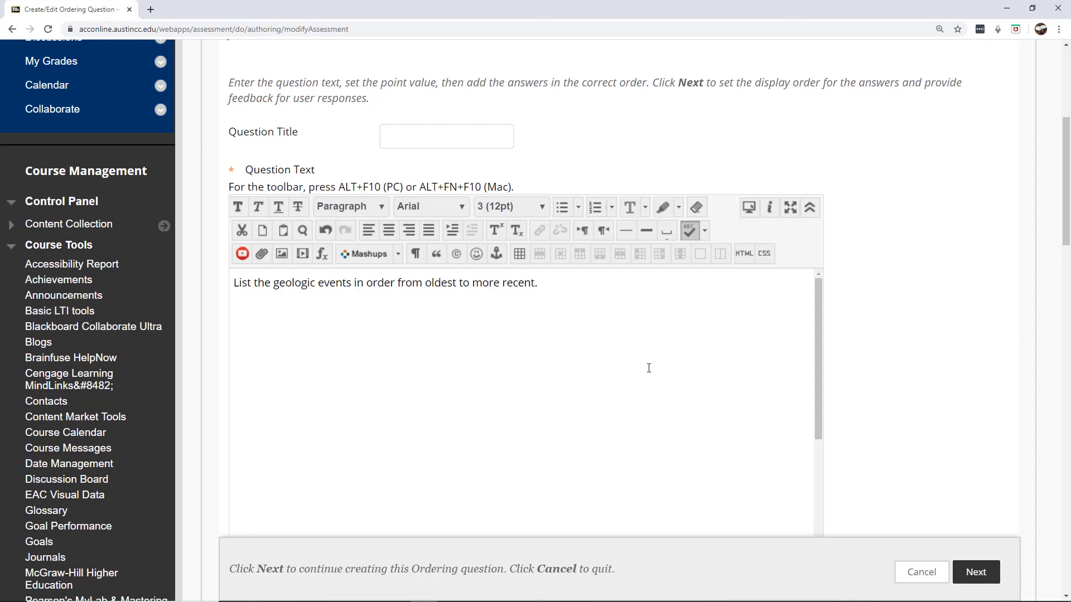
{"action": "left_click_drag", "start_coordinate": [1068, 144], "coordinate": [1025, 300]}
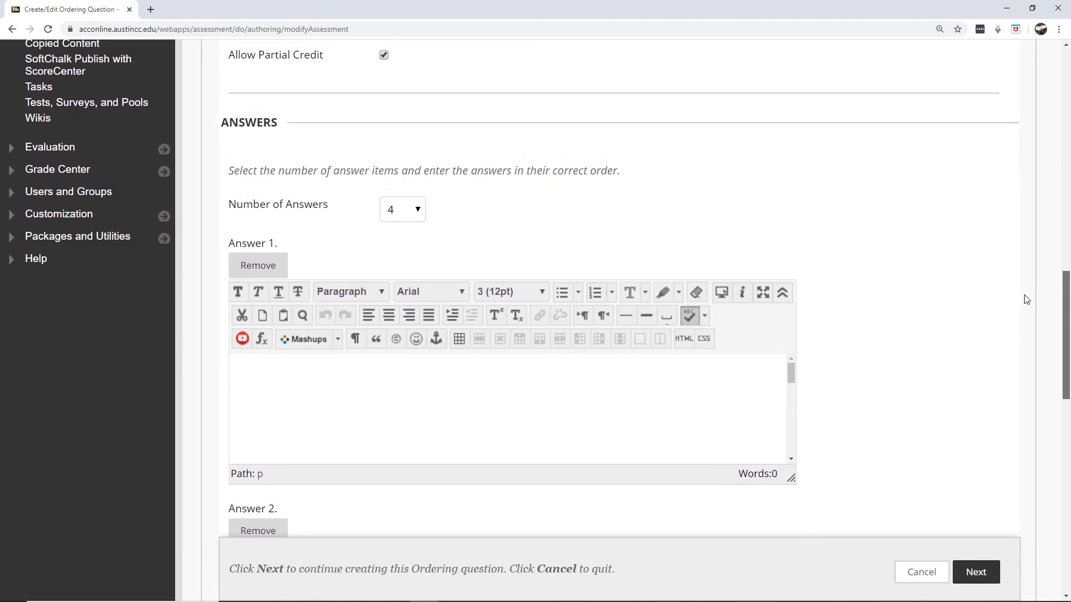
Enter 'Cambrian Explosion' and 'Decline of the Dinosaurs' as Answers 1 and 2
{"action": "mouse_move", "coordinate": [1066, 299]}
{"action": "left_mouse_down"}
{"action": "mouse_move", "coordinate": [1067, 309]}
{"action": "mouse_move", "coordinate": [1069, 299]}
{"action": "left_mouse_up"}
{"action": "left_click", "coordinate": [435, 363]}
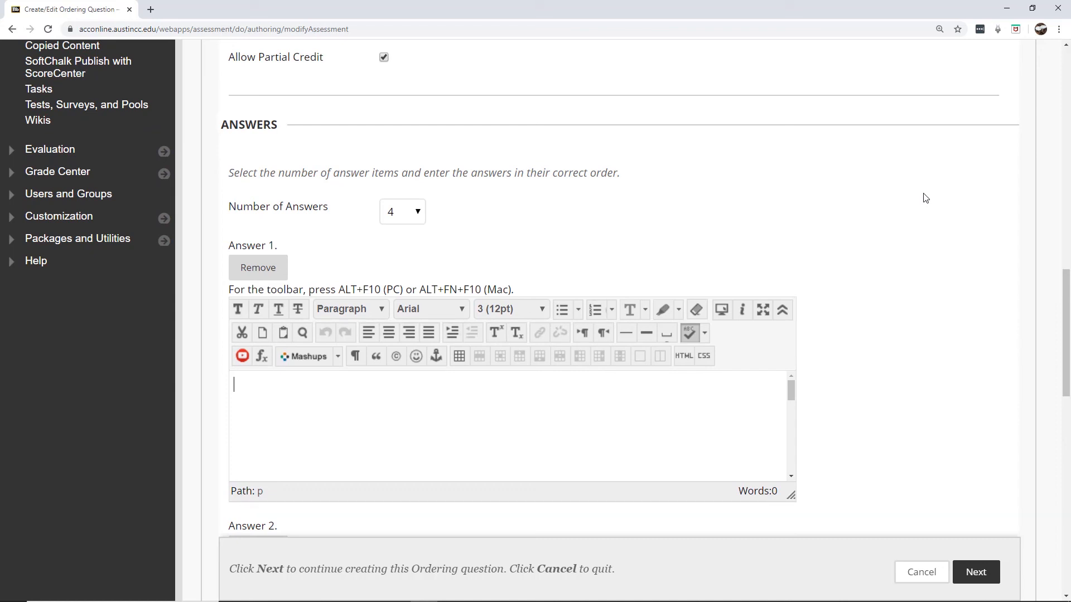
{"action": "type", "text": "Cambrian Explosion"}
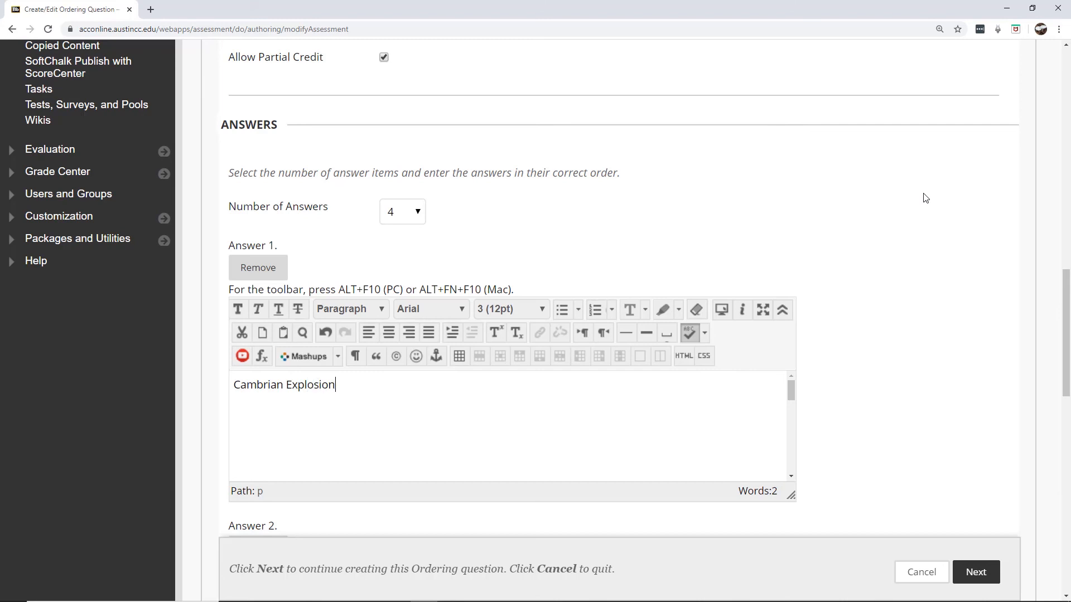
{"action": "left_click_drag", "start_coordinate": [1067, 282], "coordinate": [1067, 351]}
{"action": "left_click", "coordinate": [433, 430]}
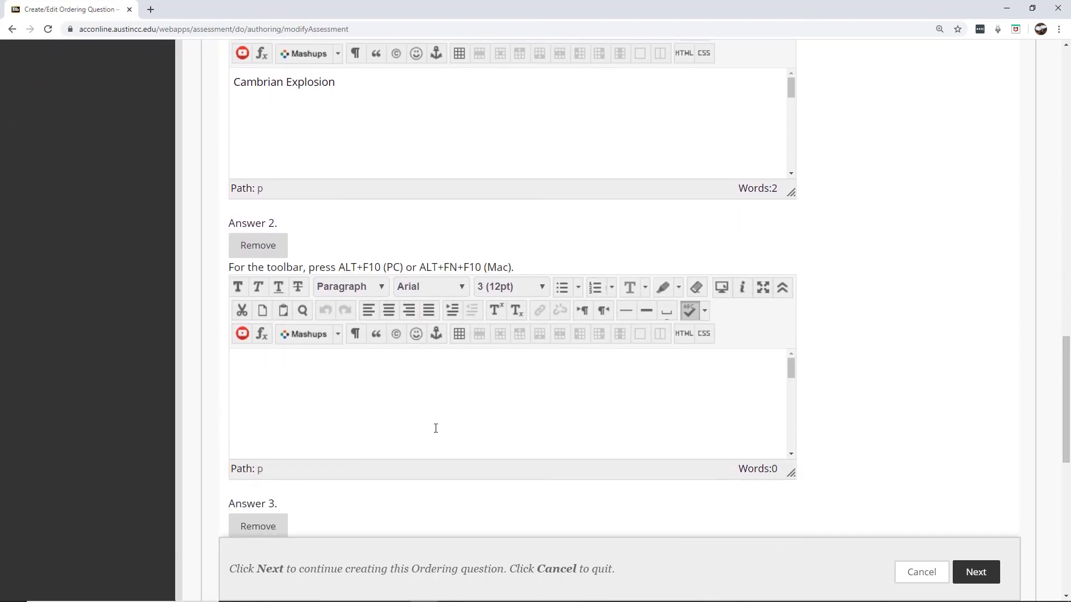
{"action": "type", "text": "Decline of the Dinosa"}
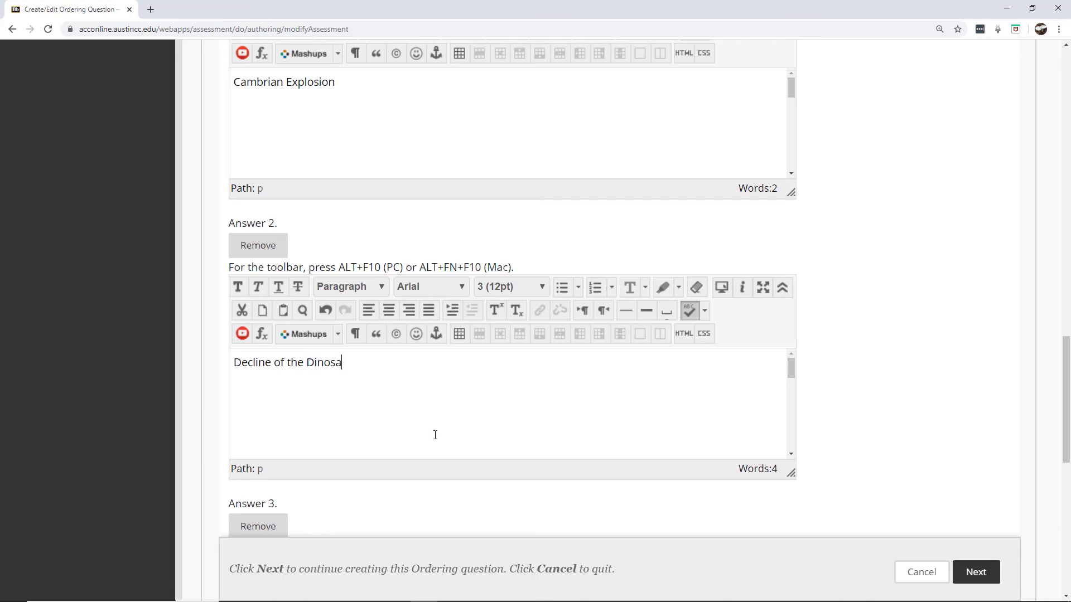
{"action": "type", "text": "urs"}
Enter 'Migration of Humans out of Africa' and 'Development of agriculture' as Answers 3 and 4, then continue
{"action": "left_click_drag", "start_coordinate": [1062, 400], "coordinate": [1065, 465]}
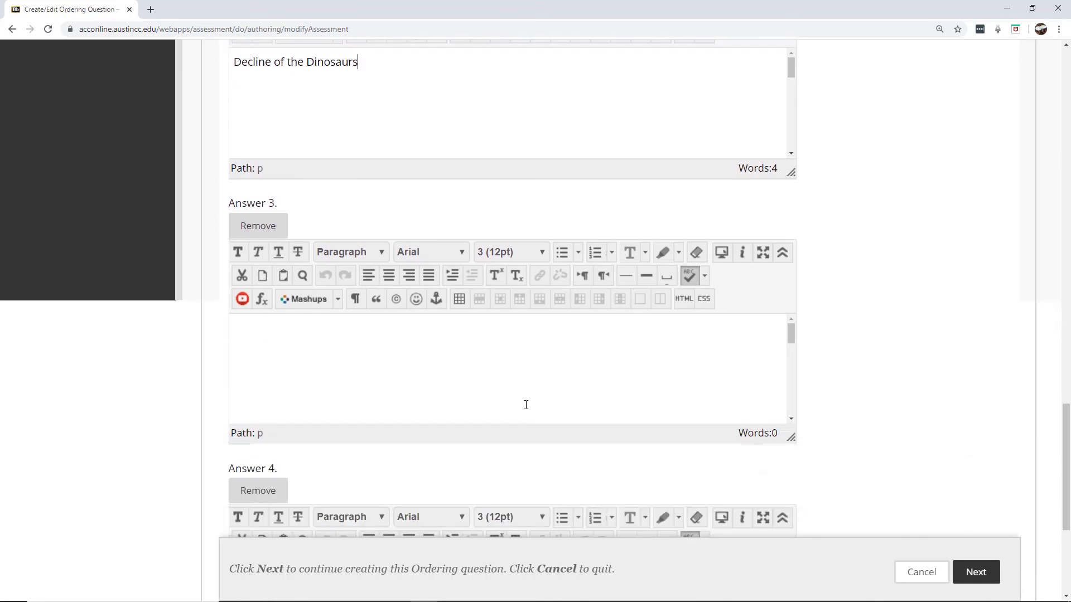
{"action": "left_click", "coordinate": [526, 404]}
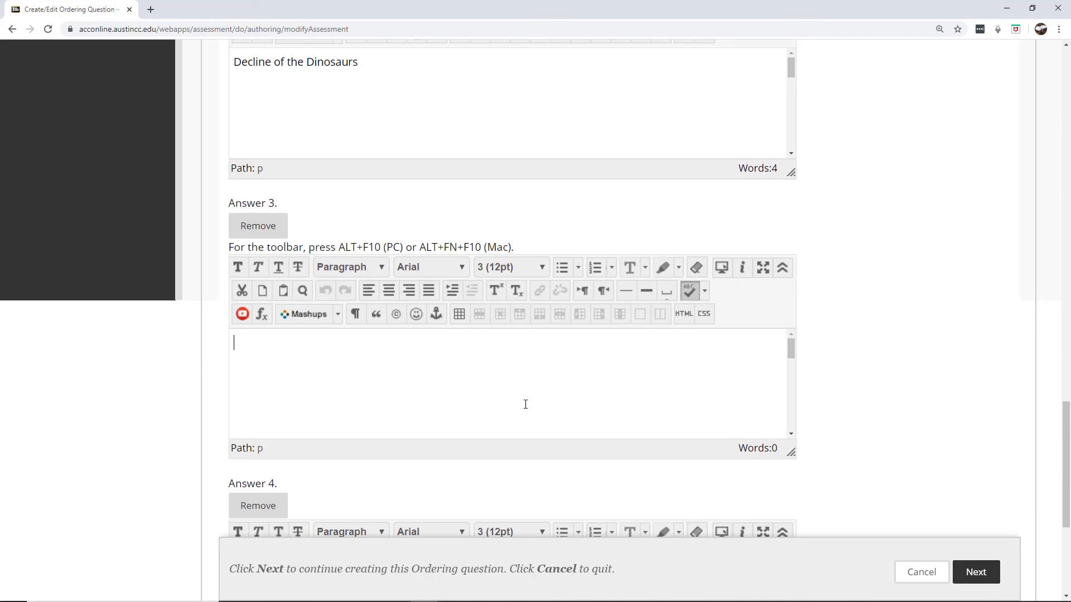
{"action": "type", "text": "Migration of Humans out of"}
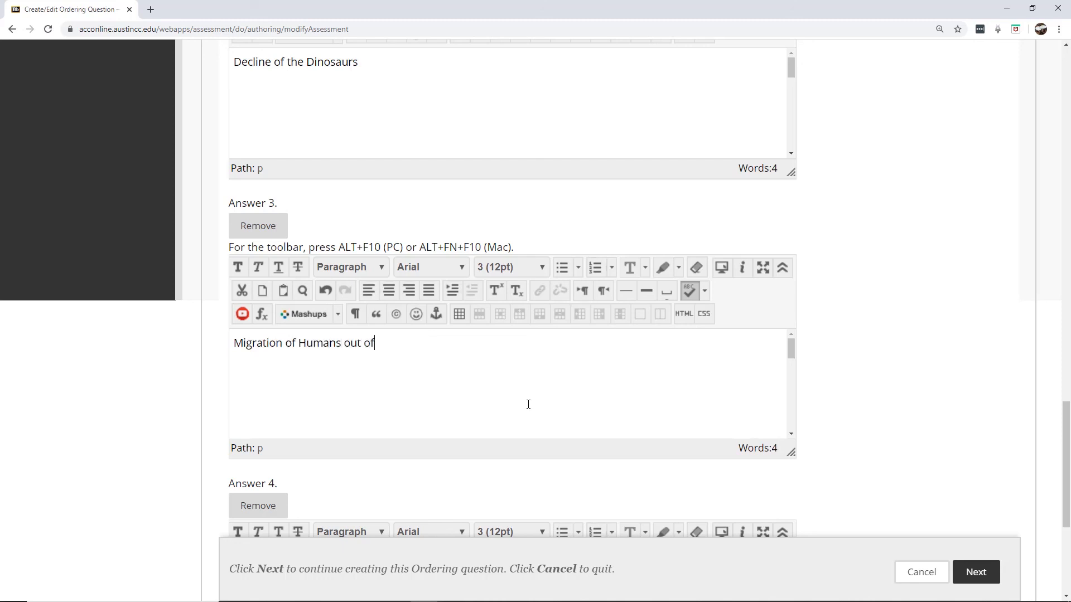
{"action": "type", "text": " Africa"}
{"action": "scroll", "coordinate": [558, 406], "scroll_direction": "down", "scroll_amount": 5}
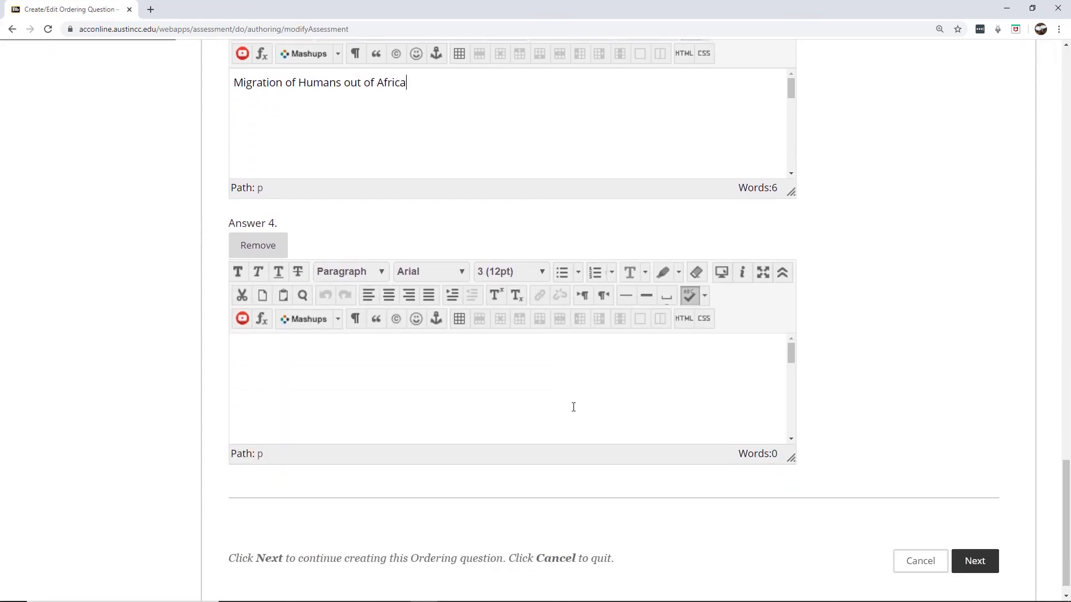
{"action": "left_click", "coordinate": [559, 407]}
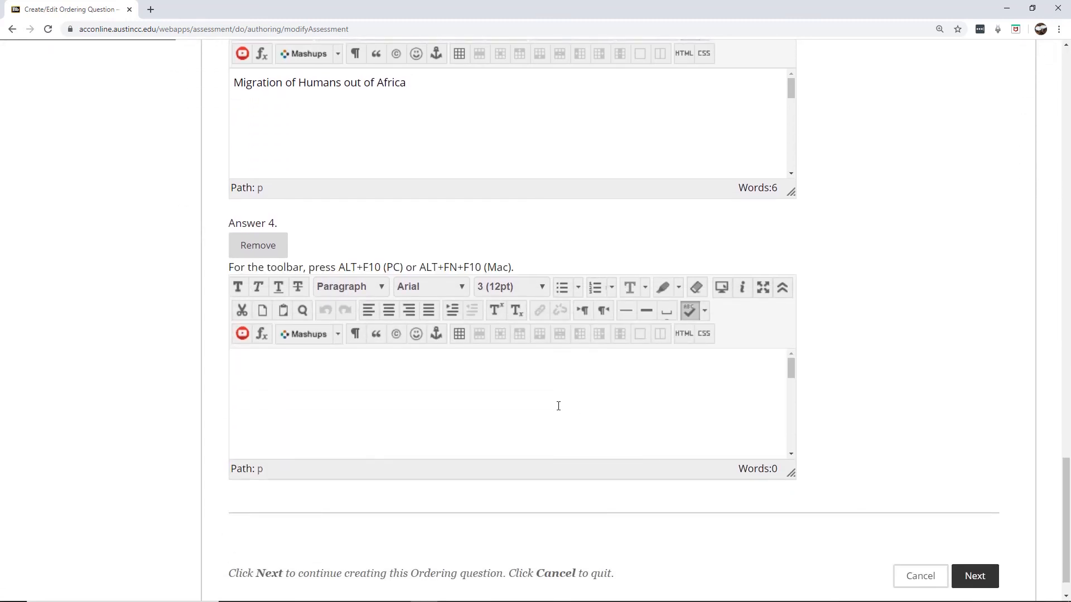
{"action": "type", "text": "Development of agriculture"}
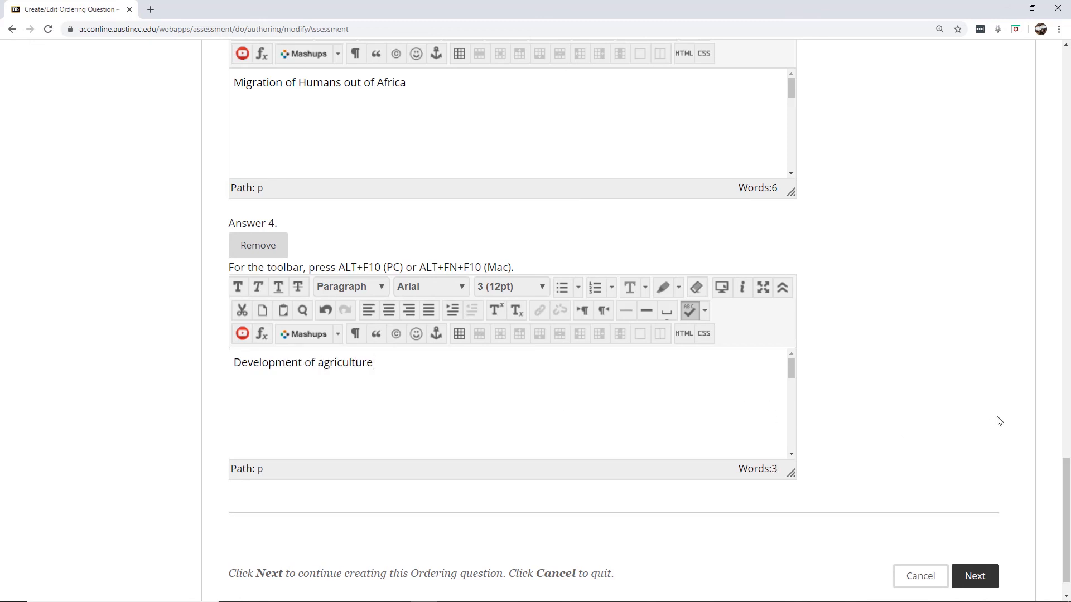
{"action": "scroll", "coordinate": [999, 420], "scroll_direction": "down", "scroll_amount": 1}
{"action": "left_click", "coordinate": [989, 539]}
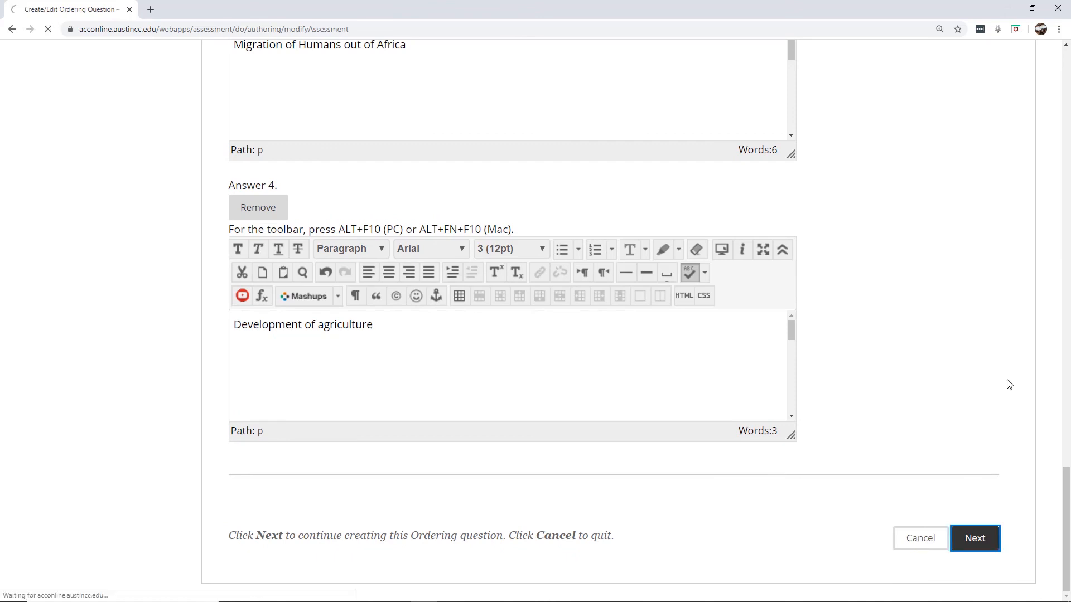
Display Dinosaurs before Cambrian Explosion and agriculture before Migration, then submit the Ordering question
{"action": "scroll", "coordinate": [1045, 247], "scroll_direction": "down", "scroll_amount": 5}
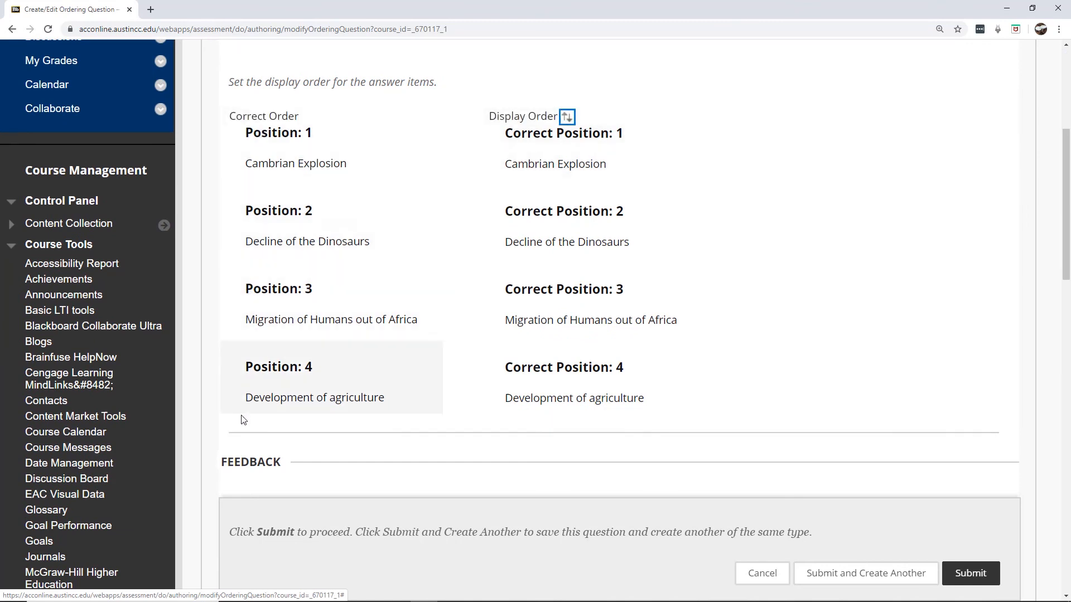
{"action": "mouse_move", "coordinate": [557, 137]}
{"action": "left_click_drag", "start_coordinate": [488, 123], "coordinate": [487, 245]}
{"action": "left_click_drag", "start_coordinate": [486, 352], "coordinate": [487, 268]}
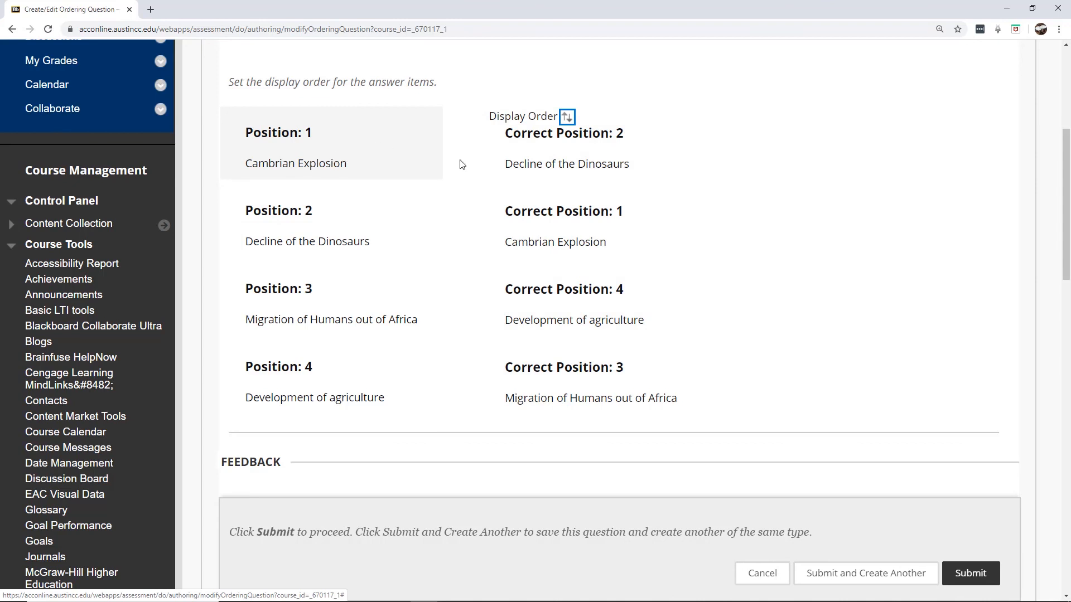
{"action": "scroll", "coordinate": [1068, 233], "scroll_direction": "down", "scroll_amount": 10}
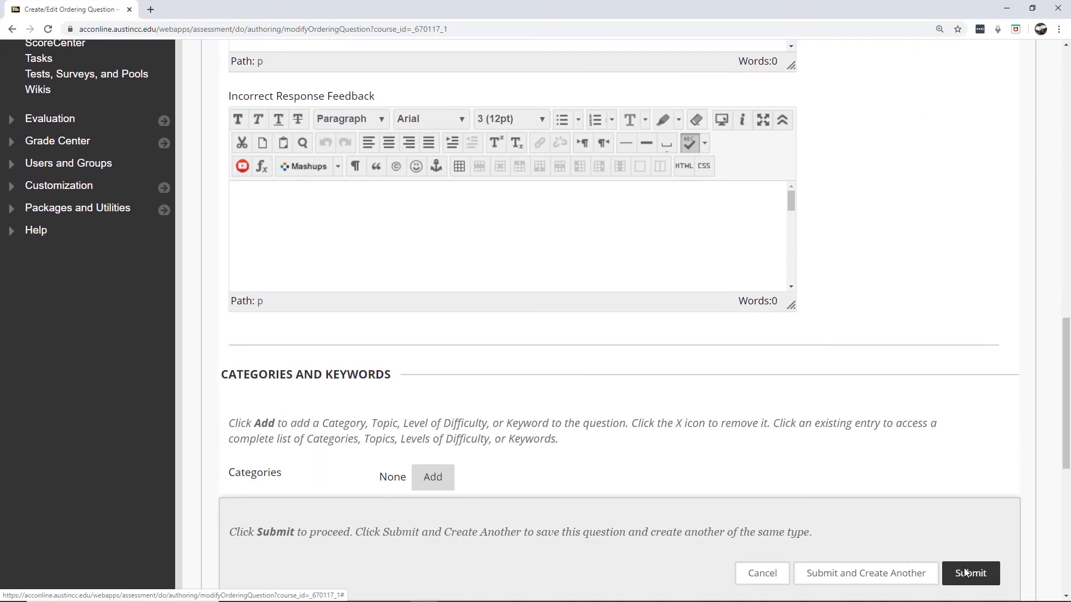
{"action": "left_click", "coordinate": [965, 573]}
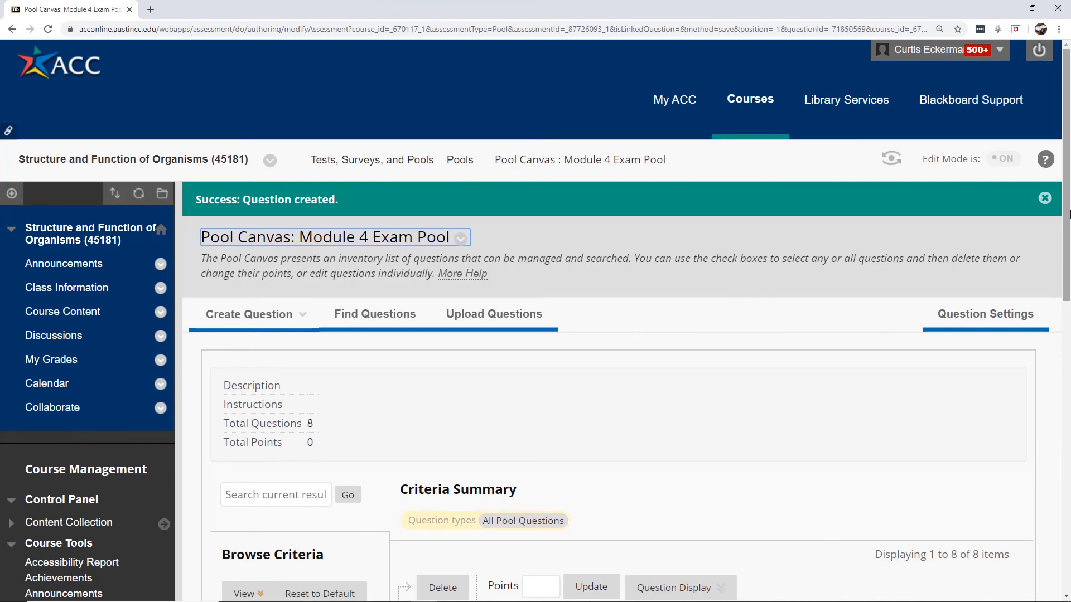
Scroll the pool to confirm the geologic-events Ordering question is listed eighth
{"action": "scroll", "coordinate": [1065, 317], "scroll_direction": "down", "scroll_amount": 5}
{"action": "scroll", "coordinate": [1059, 370], "scroll_direction": "down", "scroll_amount": 2}
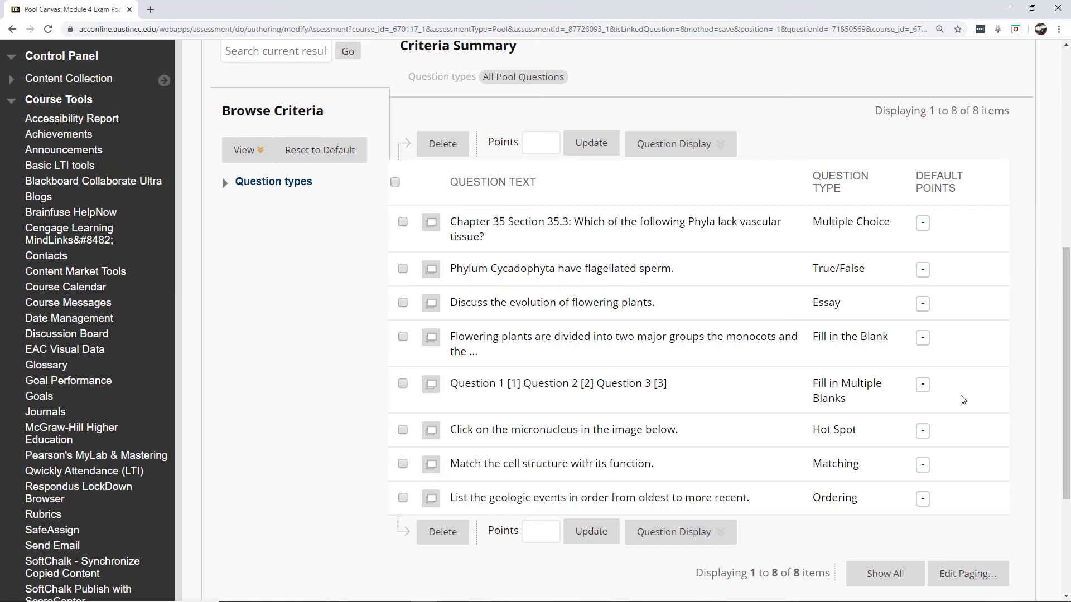
{"action": "mouse_move", "coordinate": [803, 601]}
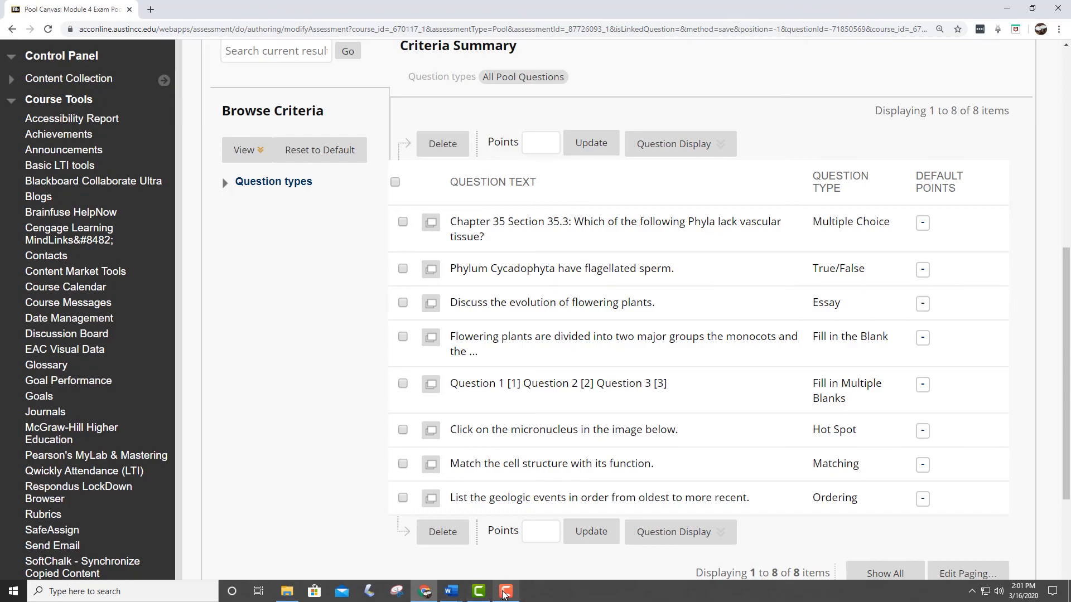